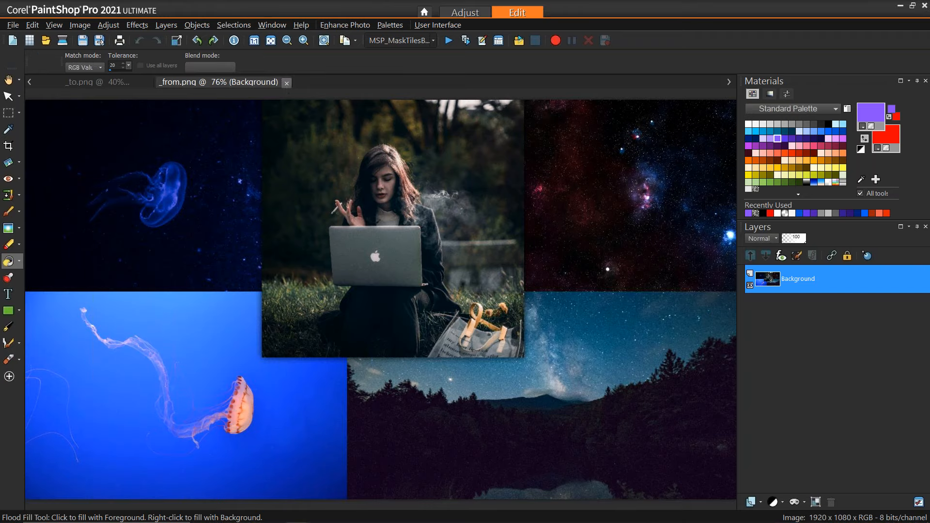
Close the _from.png and _to.png images and work in webinar.pspimage.
click(286, 83)
click(162, 83)
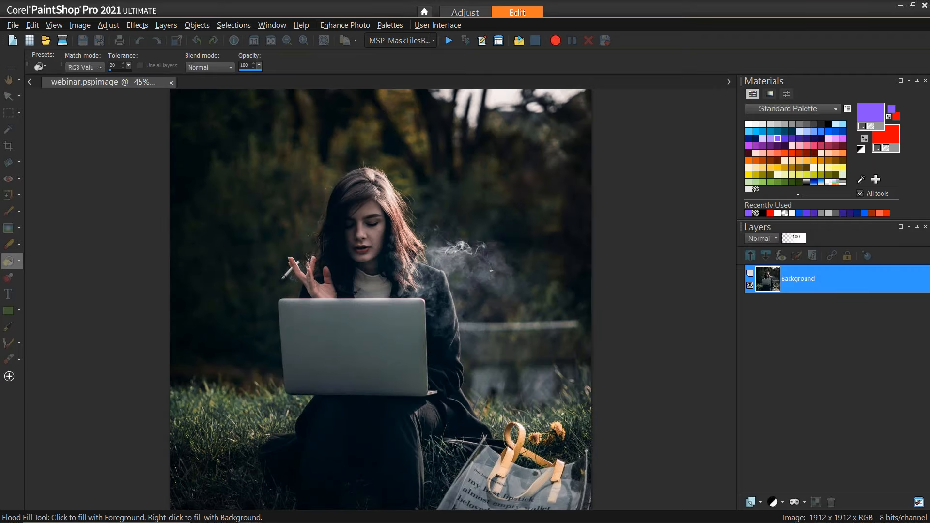
scroll(451, 284, down, 1)
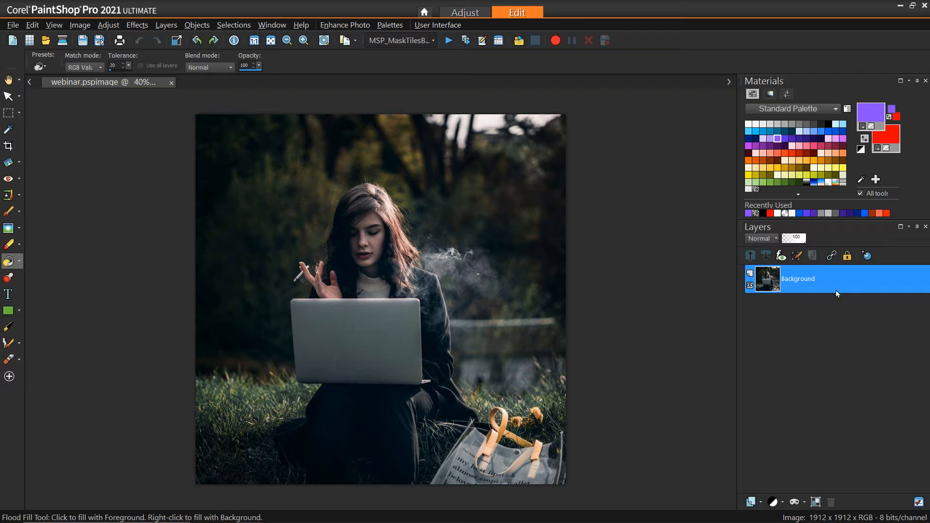
Add a new raster layer above the Background layer and flood fill it with black.
click(750, 502)
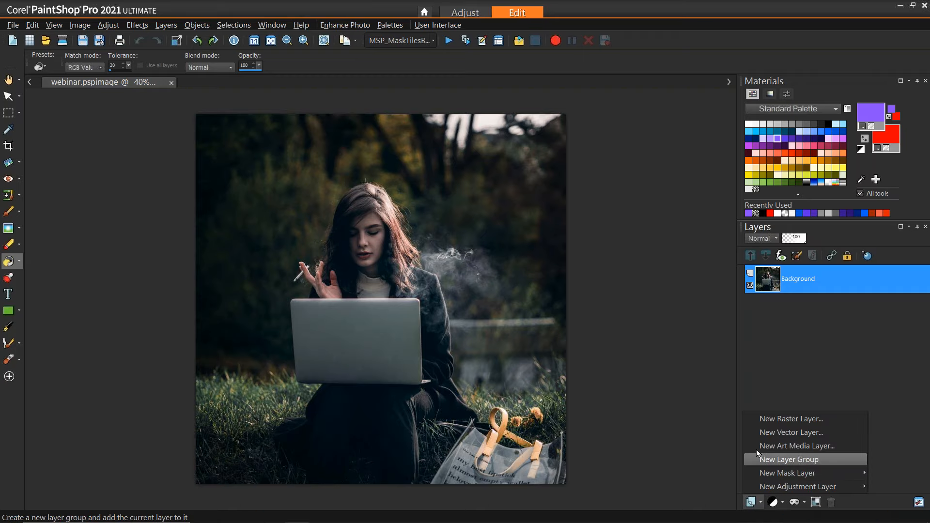
click(764, 420)
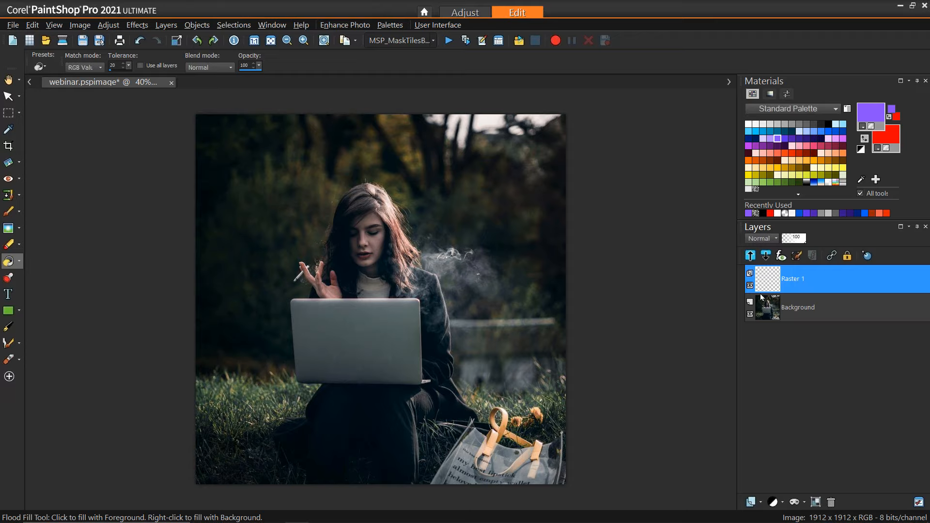
click(829, 124)
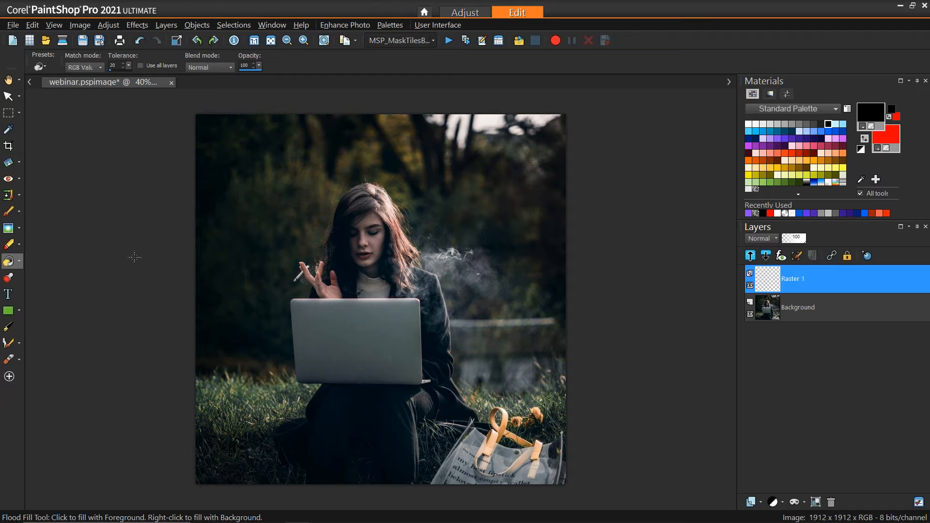
click(430, 225)
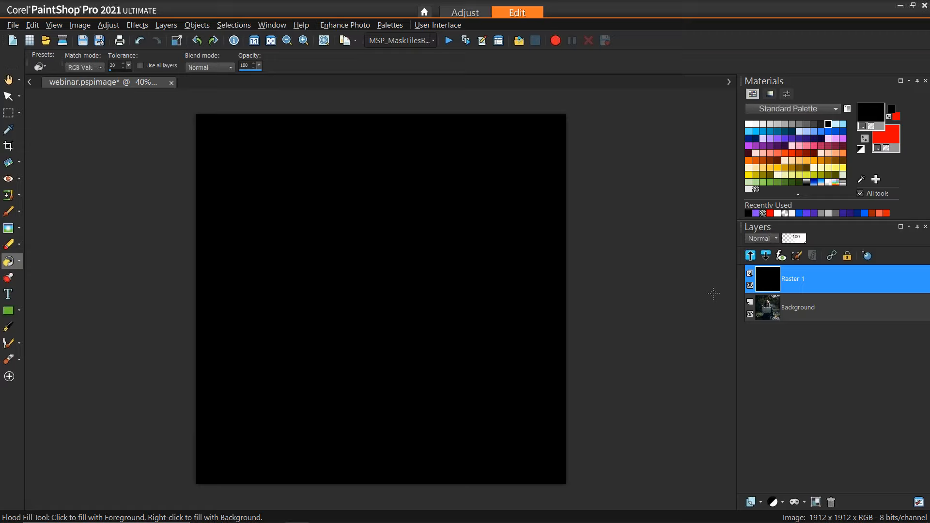
Promote the Background layer to a raster layer and move it above the black layer.
mouse_move(788, 312)
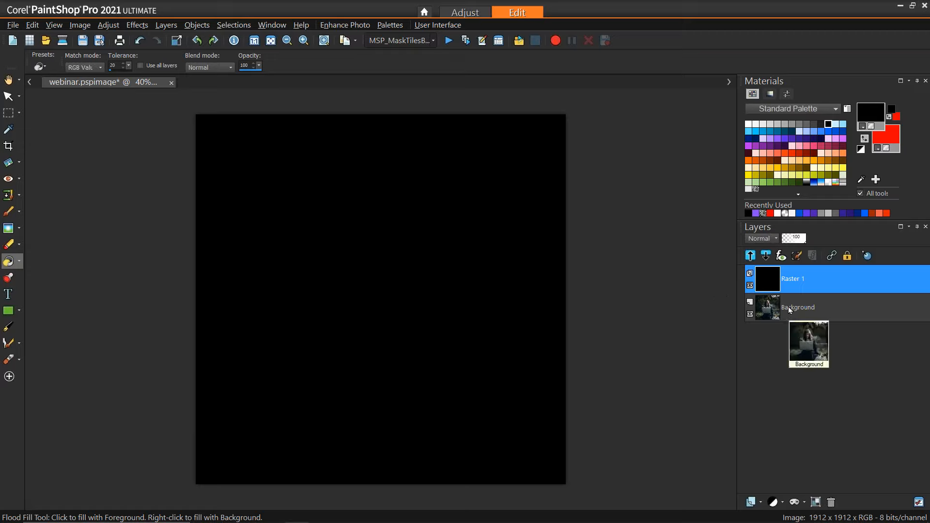
click(789, 309)
right_click(789, 309)
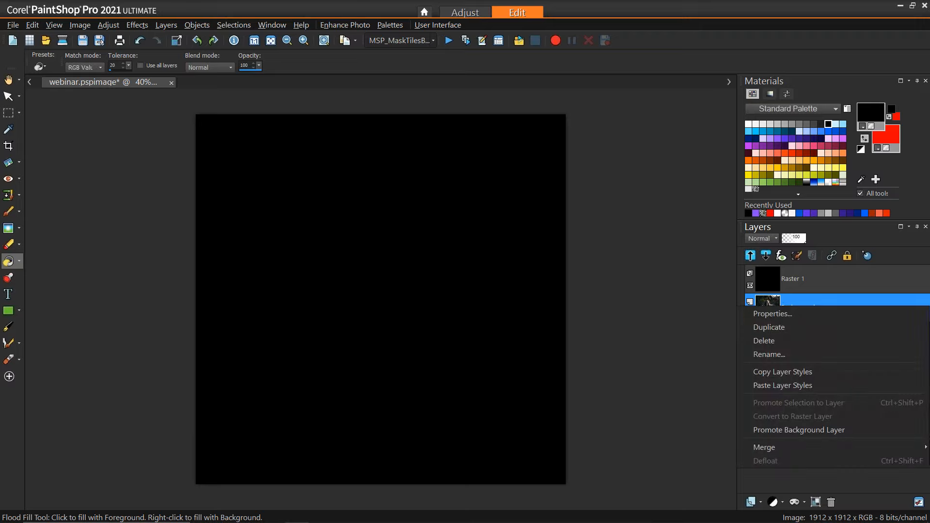
click(785, 430)
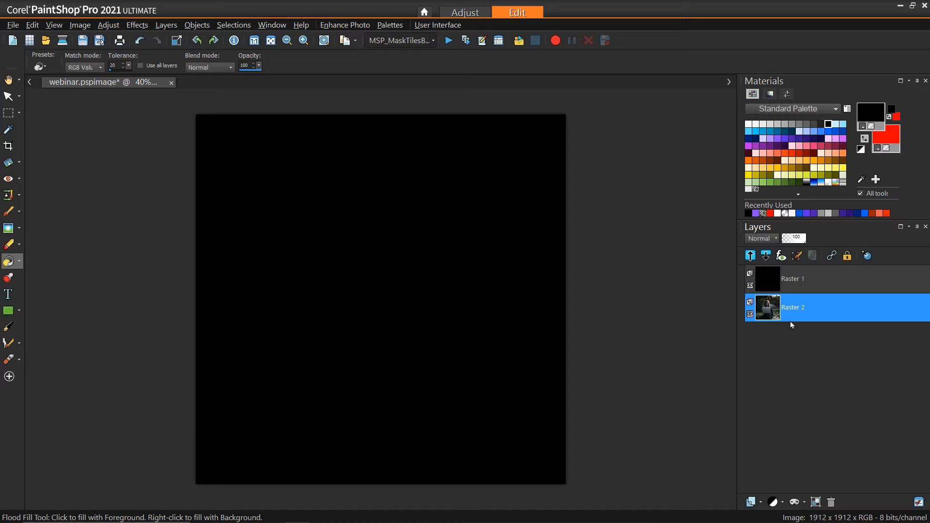
mouse_move(791, 324)
drag(822, 308, 816, 274)
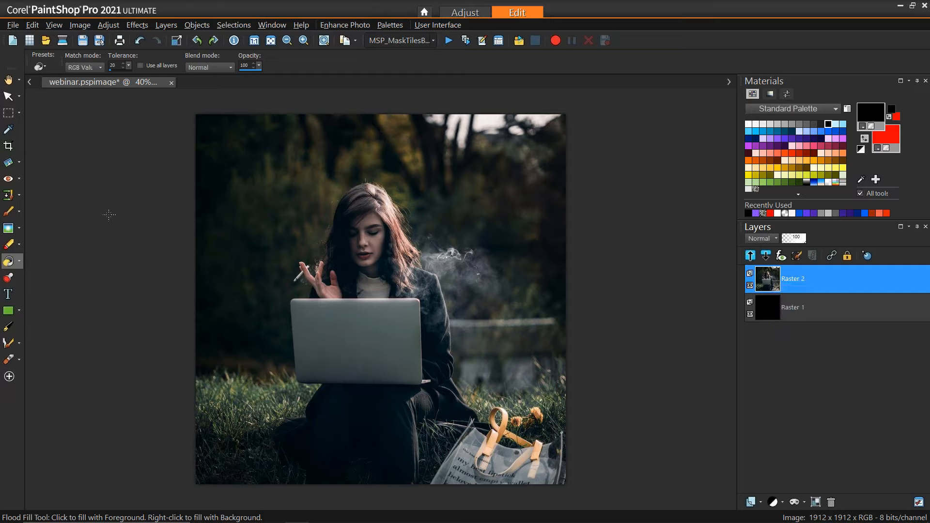
Erase the backdrop left of the woman using the Background Eraser at size 419, and undo the last stroke near her head.
click(8, 249)
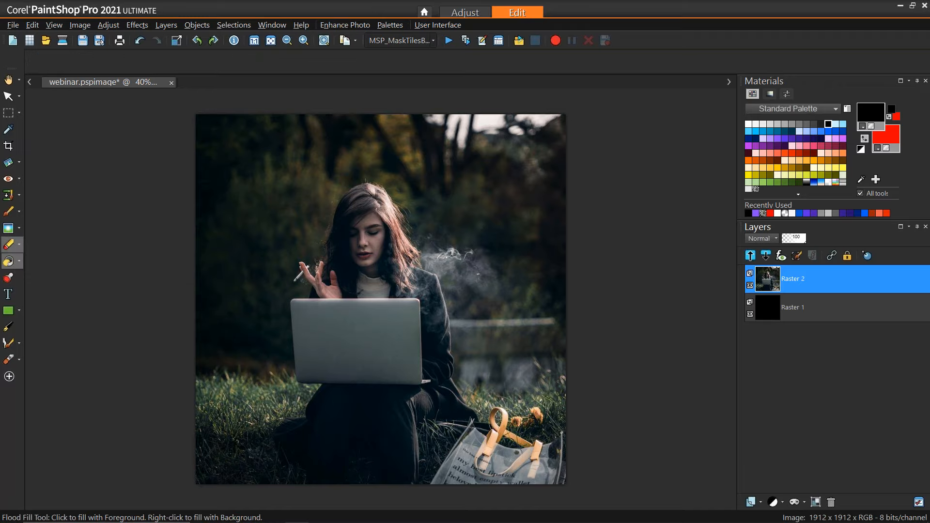
click(15, 248)
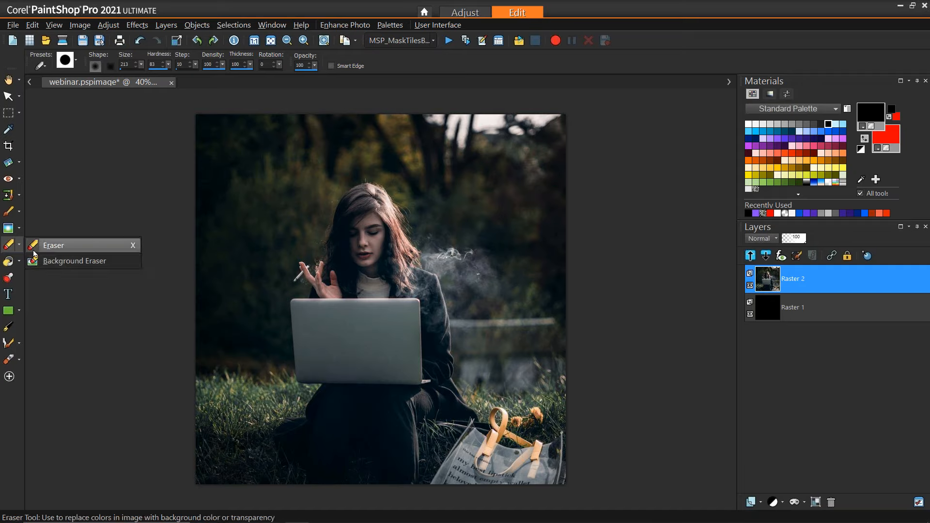
click(62, 262)
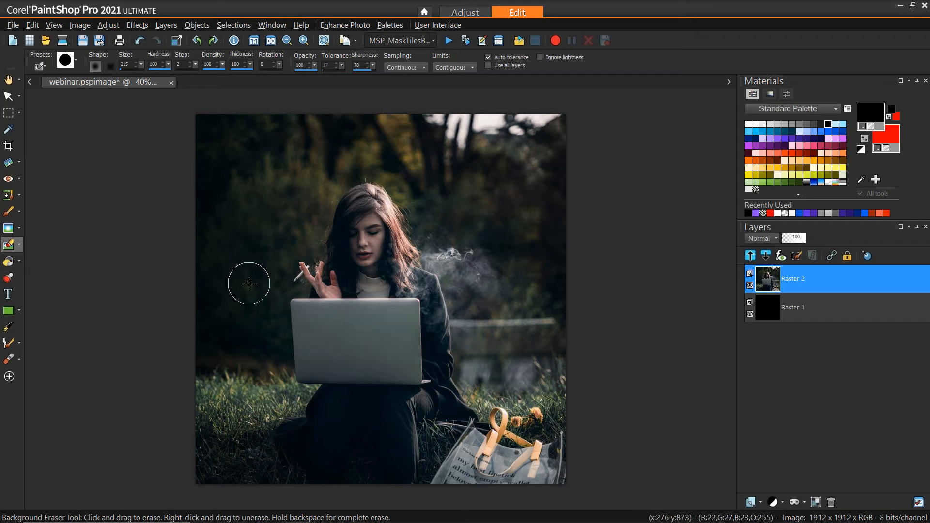
scroll(226, 326, up, 1)
mouse_move(218, 318)
mouse_down()
mouse_move(220, 370)
mouse_move(218, 357)
mouse_move(245, 357)
mouse_move(259, 311)
mouse_move(260, 249)
mouse_move(276, 223)
mouse_move(288, 222)
mouse_move(278, 219)
mouse_move(357, 129)
mouse_move(382, 118)
mouse_move(386, 127)
mouse_up()
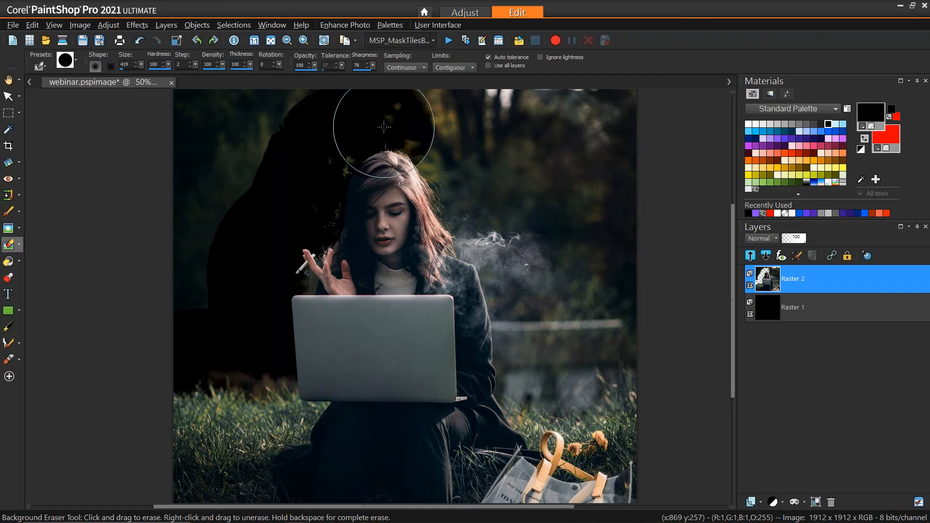
key(ctrl+z)
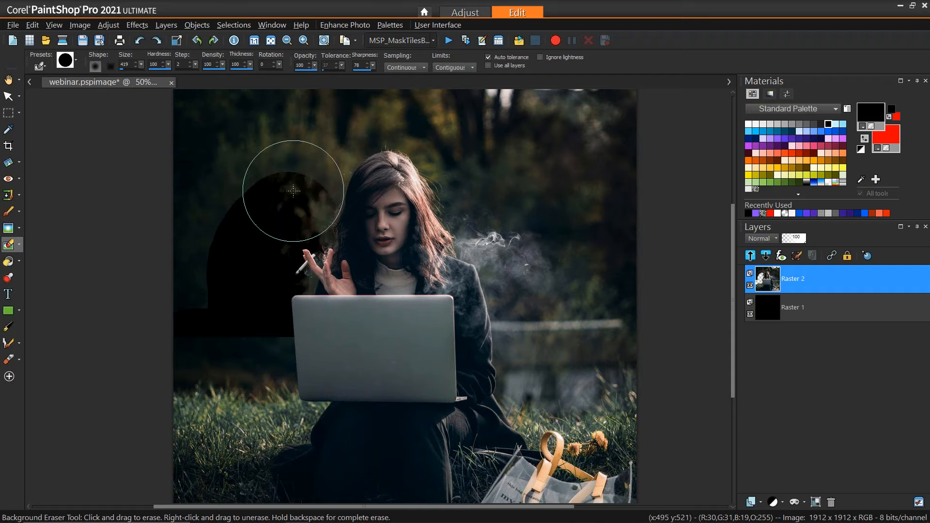
Reduce the Background Eraser size to 255 and erase the backdrop around the woman's head and hair.
alt+drag(293, 191, 297, 171)
mouse_move(304, 208)
mouse_down()
mouse_move(313, 159)
mouse_move(352, 117)
mouse_move(416, 117)
mouse_move(369, 118)
mouse_move(422, 127)
mouse_move(455, 174)
mouse_move(424, 141)
mouse_move(434, 155)
mouse_move(451, 152)
mouse_move(431, 159)
mouse_move(442, 172)
mouse_move(391, 132)
mouse_move(345, 151)
mouse_up()
drag(322, 206, 318, 216)
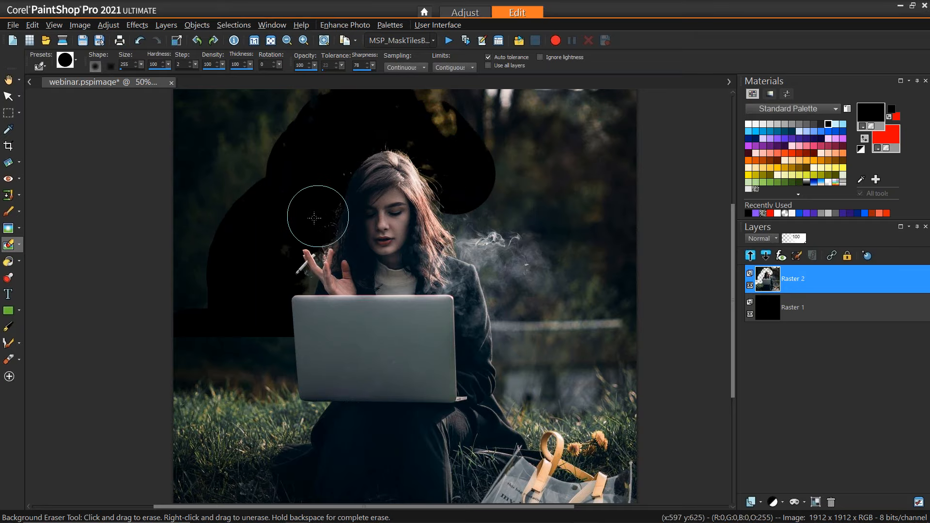
Reduce the eraser size to 136 and erase the remaining backdrop around the raised hand and cigarette.
scroll(291, 274, up, 3)
scroll(292, 274, up, 1)
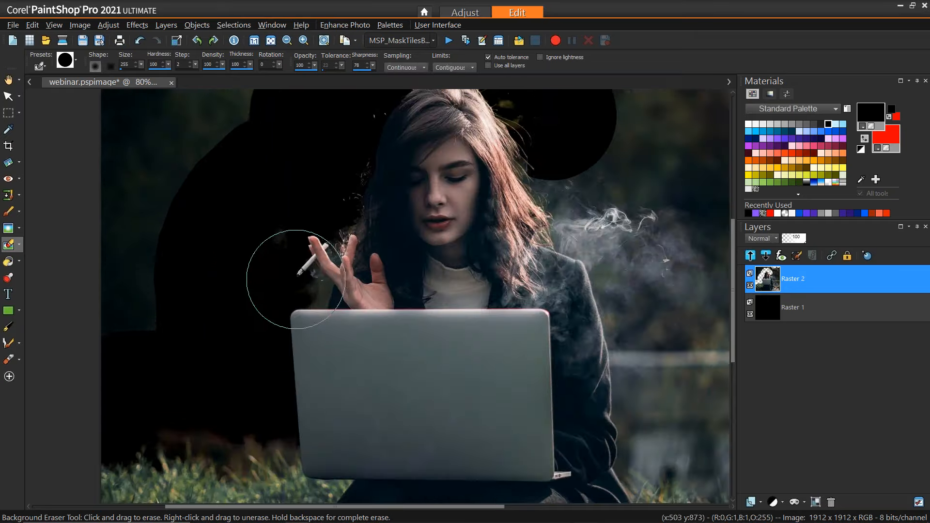
scroll(281, 254, up, 1)
scroll(310, 289, up, 2)
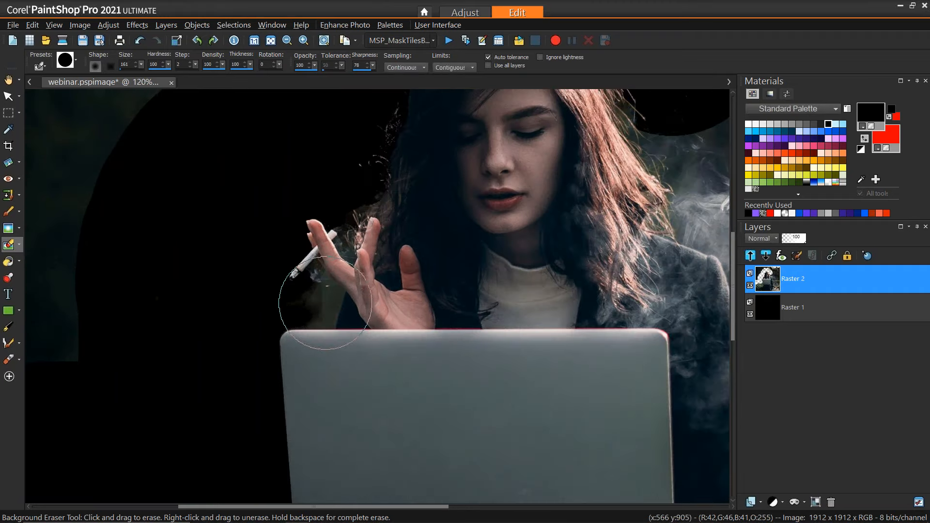
drag(311, 296, 306, 307)
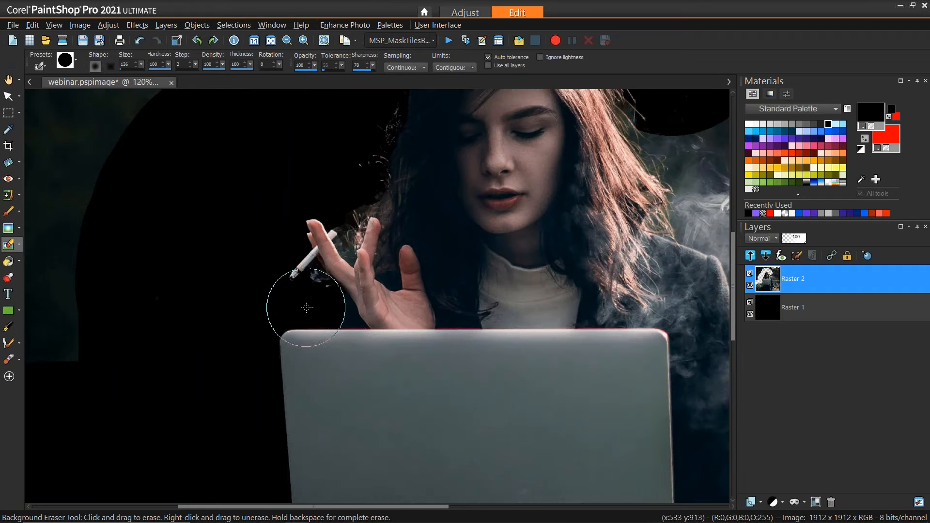
drag(343, 243, 346, 243)
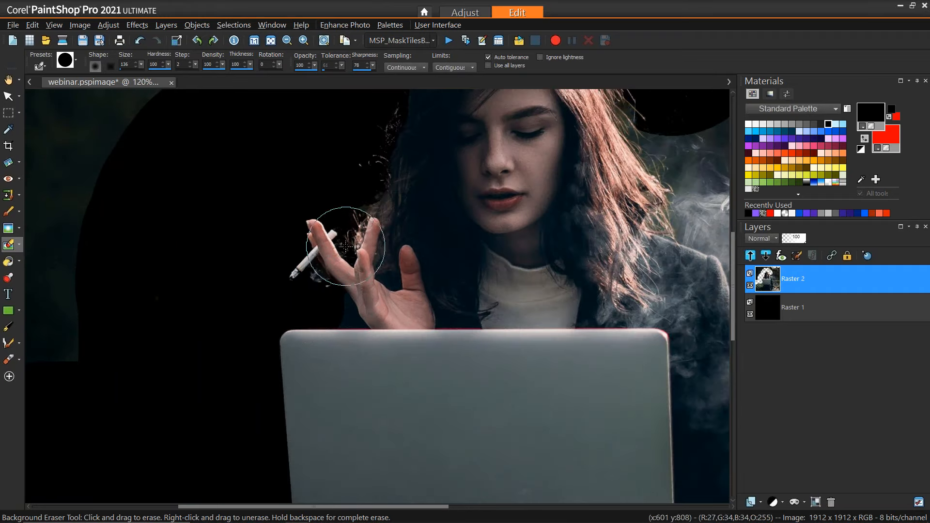
click(362, 202)
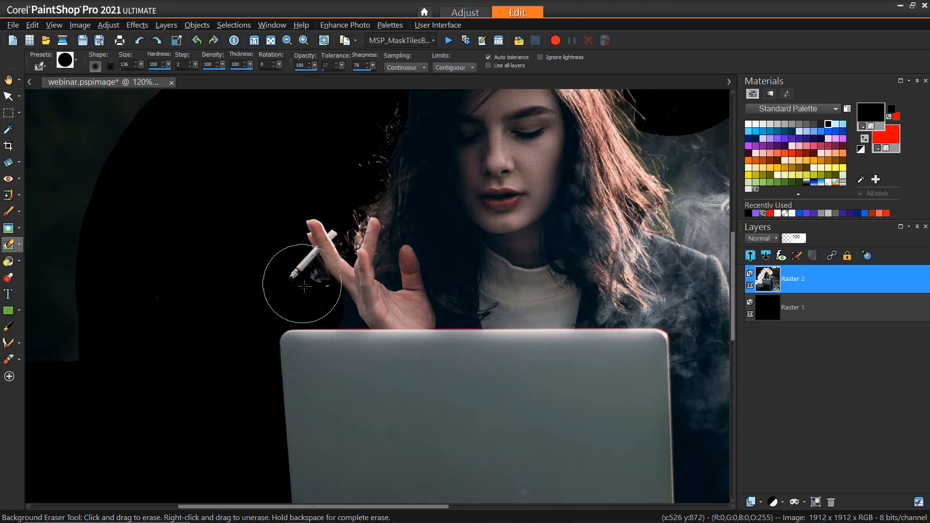
Erase the backdrop along the right side of the woman's hair and beside her shoulder.
scroll(557, 208, down, 2)
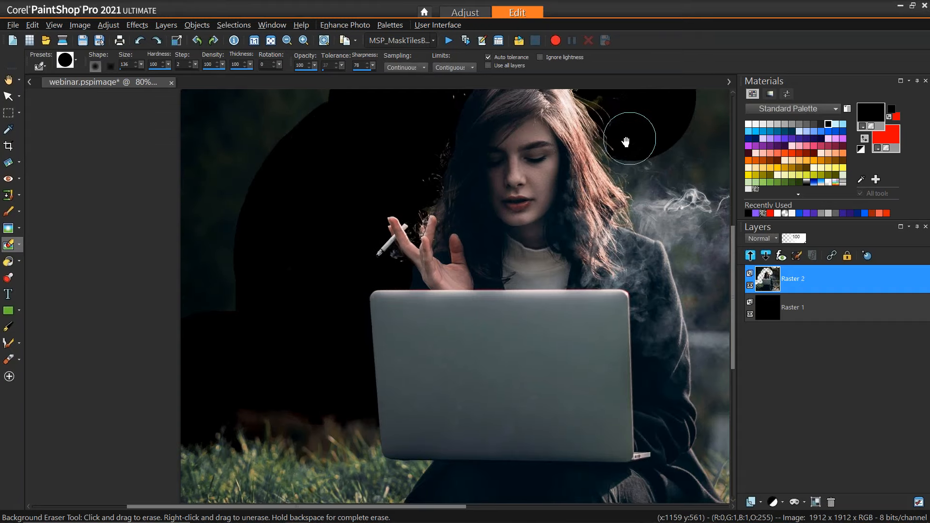
drag(623, 137, 540, 207)
mouse_move(509, 167)
mouse_down()
mouse_move(535, 197)
mouse_move(532, 232)
mouse_move(556, 251)
mouse_move(560, 270)
mouse_move(626, 318)
mouse_move(571, 301)
mouse_move(593, 309)
mouse_move(613, 387)
mouse_up()
drag(545, 283, 550, 292)
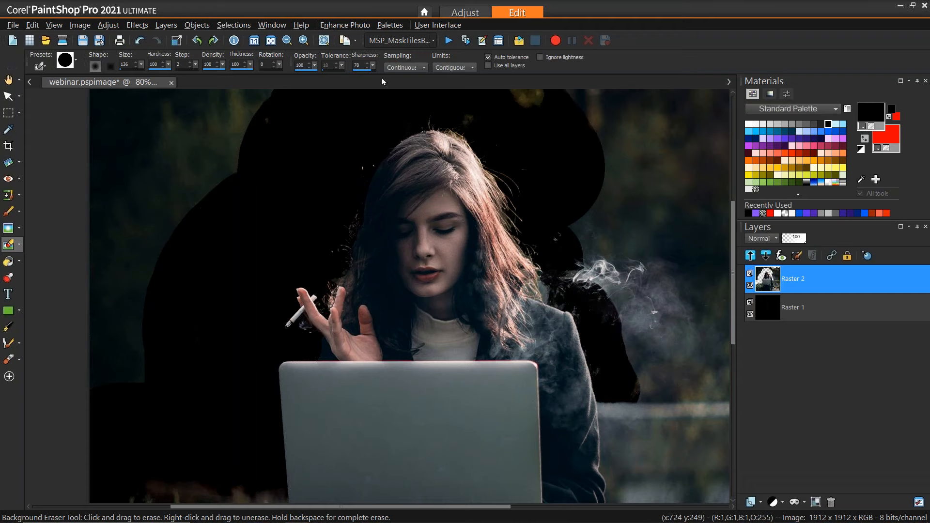
Set the eraser's Sharpness to 54 and erase the backdrop between the loose hair strands on the right side.
scroll(535, 216, up, 2)
drag(373, 65, 373, 69)
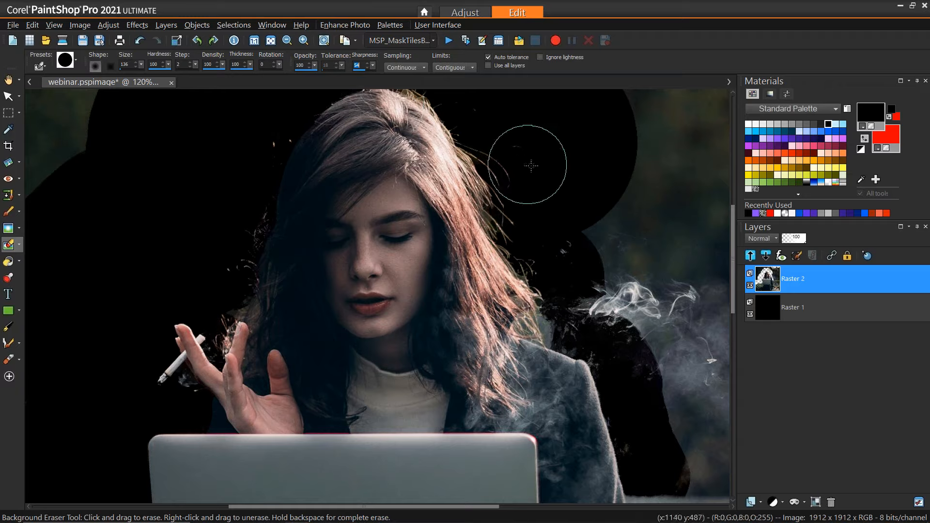
mouse_move(484, 132)
mouse_down()
mouse_move(523, 175)
mouse_move(532, 245)
mouse_up()
drag(550, 280, 556, 321)
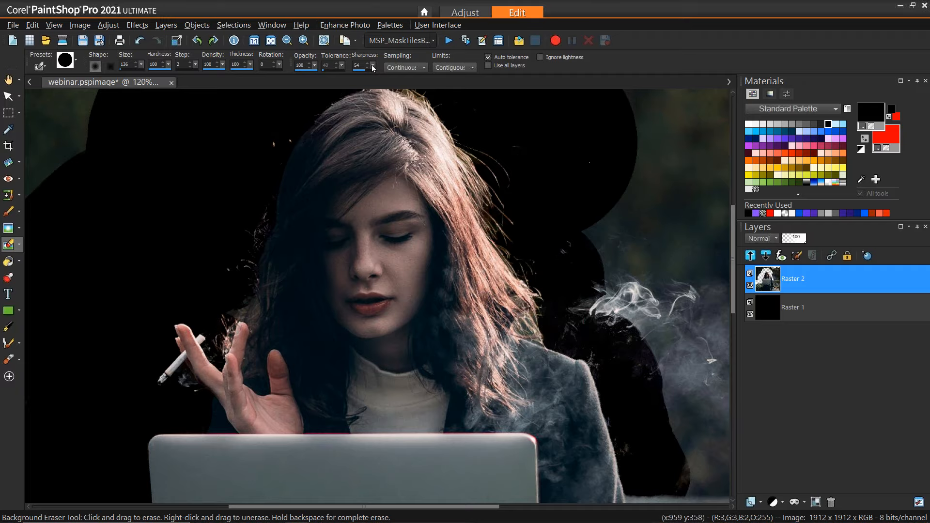
Set the eraser's Sharpness to 78 and erase the backdrop along the outer edge of the jacket sleeve.
drag(377, 66, 383, 67)
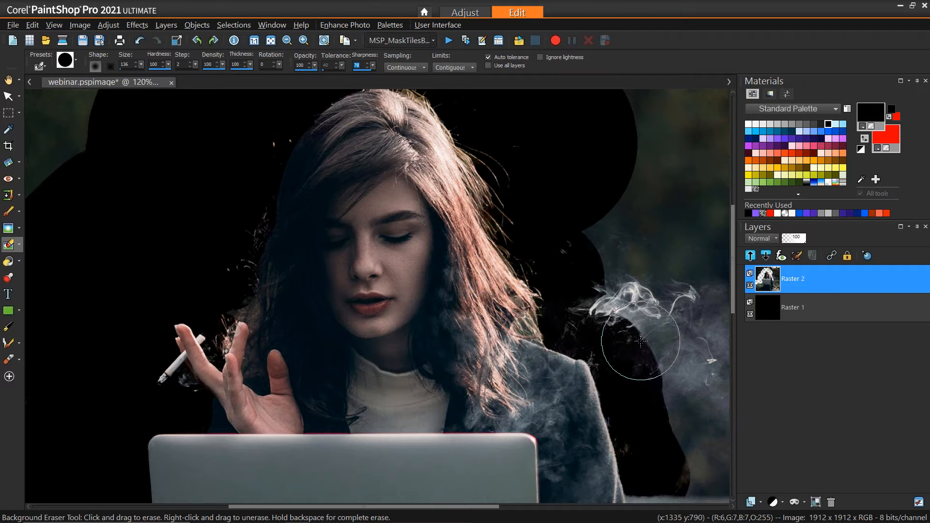
drag(647, 383, 521, 199)
drag(522, 269, 537, 406)
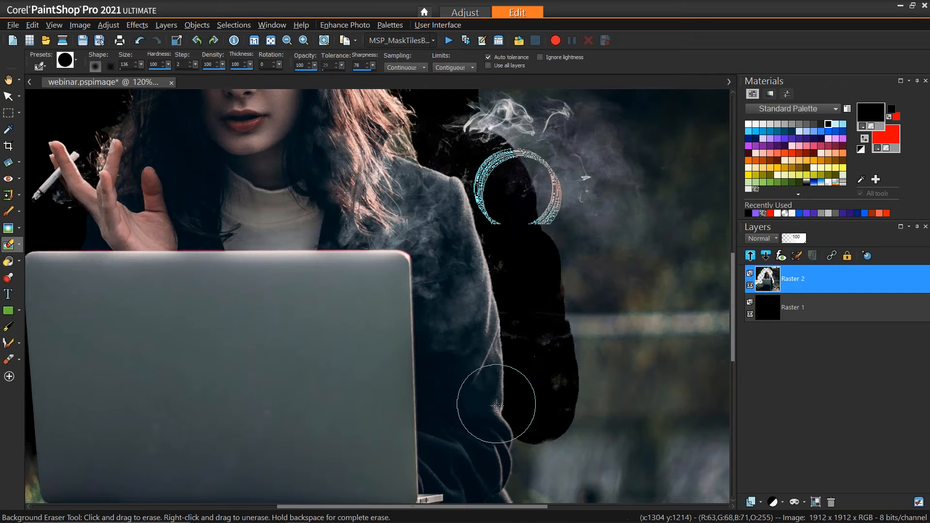
Erase the backdrop from the woman's elbow along the top of the grass to the image's right edge.
drag(537, 342, 459, 201)
mouse_move(458, 301)
mouse_down()
mouse_move(458, 340)
mouse_move(513, 333)
mouse_move(545, 340)
mouse_move(448, 351)
mouse_move(466, 249)
mouse_move(562, 359)
mouse_move(596, 362)
mouse_move(646, 356)
mouse_move(622, 346)
mouse_move(705, 341)
mouse_up()
key(space)
drag(600, 343, 424, 310)
mouse_move(536, 299)
mouse_down()
mouse_move(585, 299)
mouse_move(520, 305)
mouse_move(460, 325)
mouse_move(492, 333)
mouse_move(494, 316)
mouse_move(590, 325)
mouse_move(590, 272)
mouse_move(392, 274)
mouse_move(352, 248)
mouse_move(426, 268)
mouse_move(383, 267)
mouse_up()
Erase the backdrop and cigarette smoke to the right of the woman's hair and shoulder.
scroll(383, 266, down, 3)
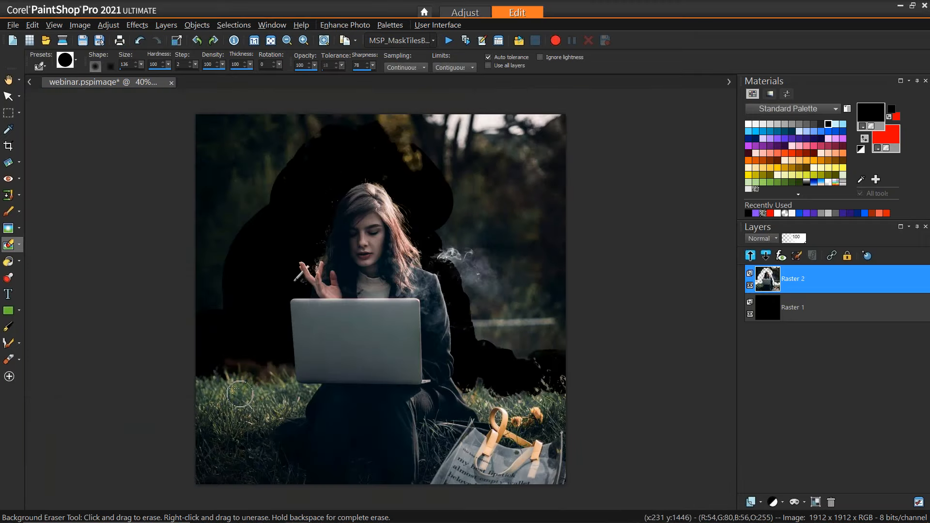
scroll(438, 233, up, 2)
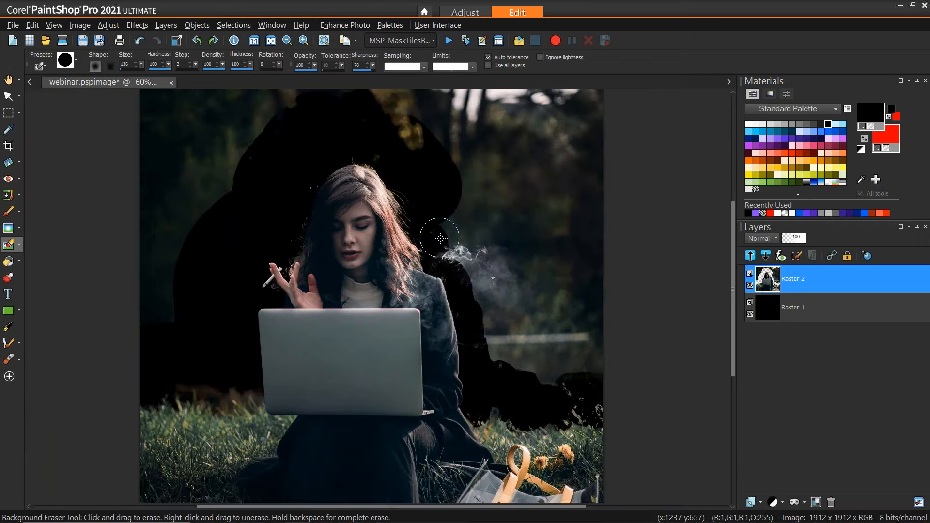
mouse_move(442, 209)
mouse_down()
mouse_move(446, 251)
mouse_move(486, 319)
mouse_move(460, 216)
mouse_move(484, 318)
mouse_up()
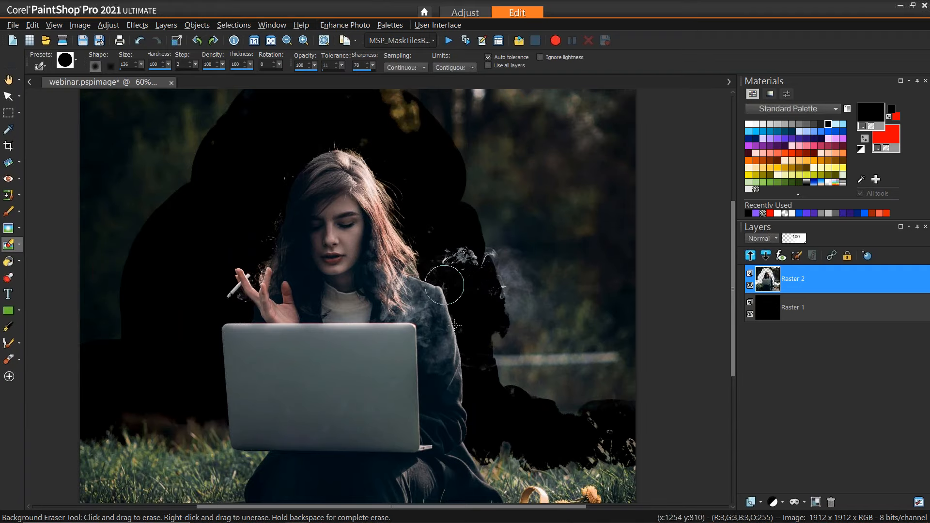
scroll(427, 305, down, 1)
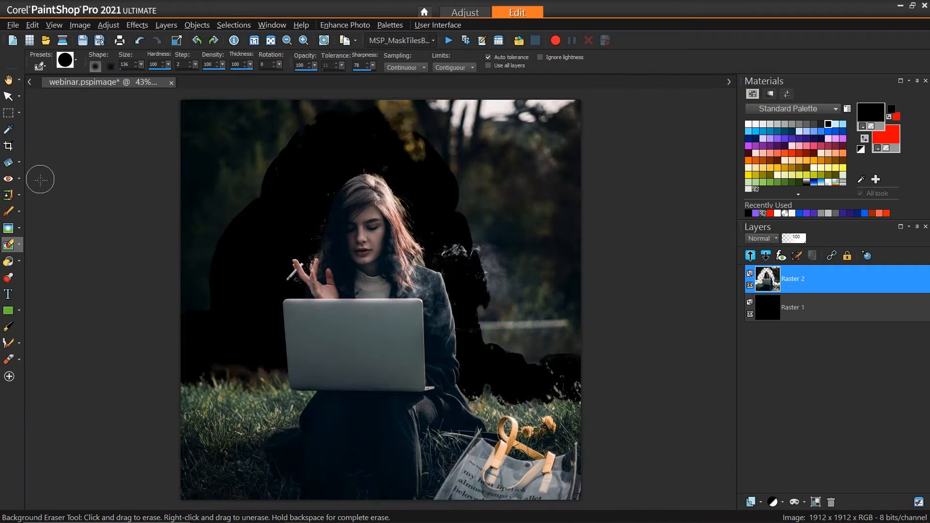
Select the remaining backdrop around the woman with a freehand outline running through the erased area, delete it and deselect.
click(19, 112)
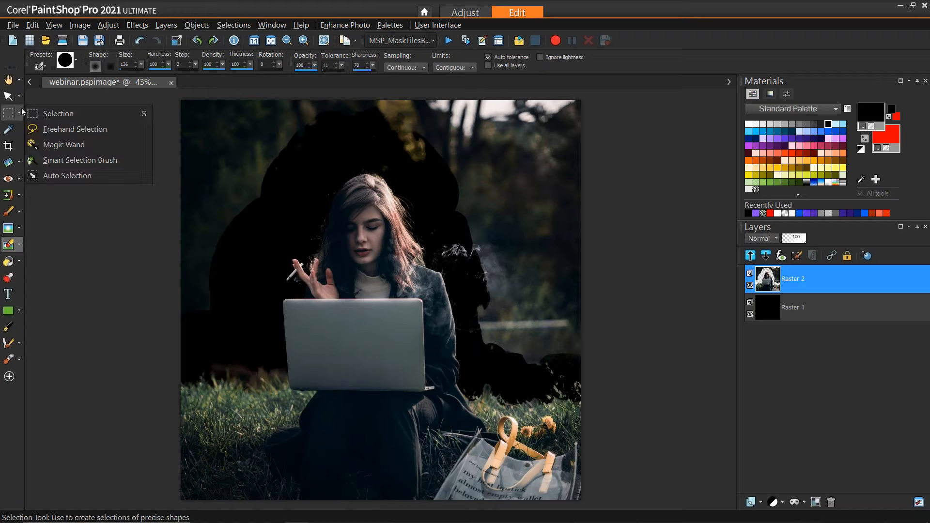
click(60, 131)
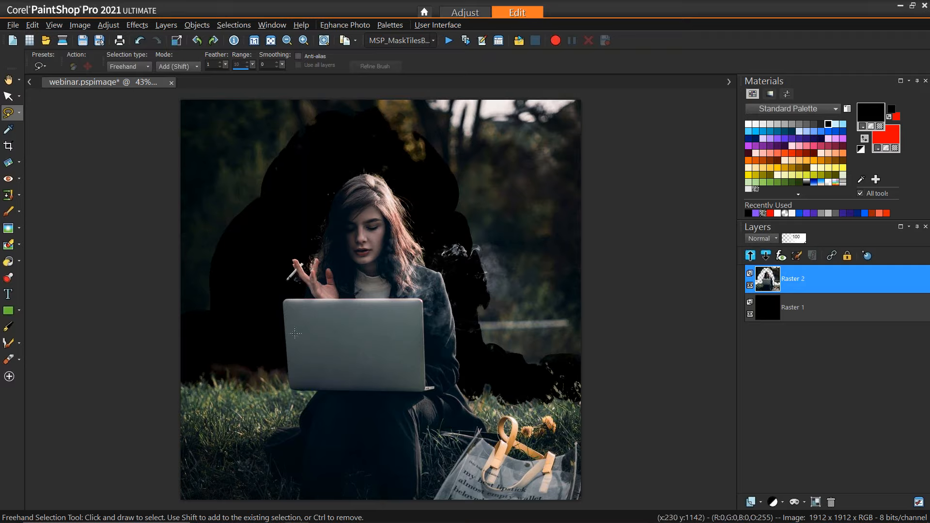
click(190, 347)
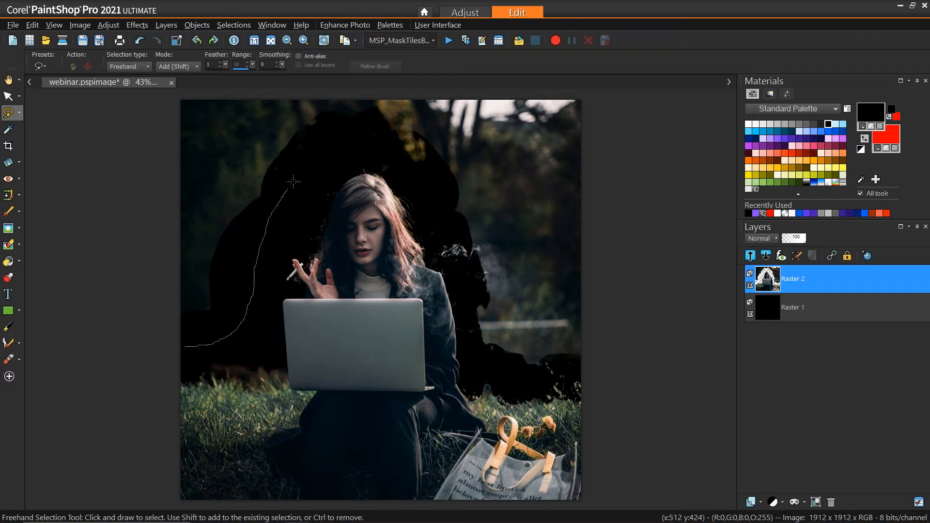
mouse_move(421, 188)
mouse_down()
mouse_move(453, 255)
mouse_move(477, 359)
mouse_move(594, 377)
mouse_up()
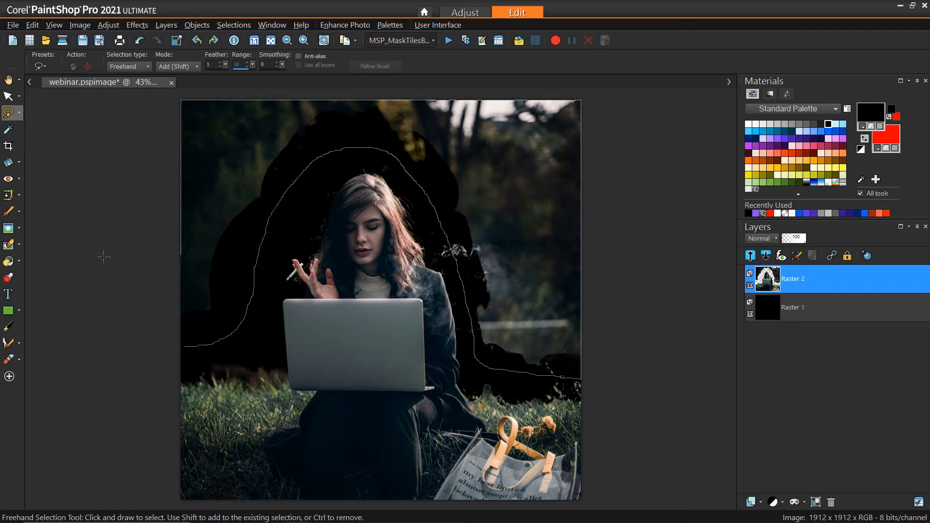
drag(82, 310, 73, 334)
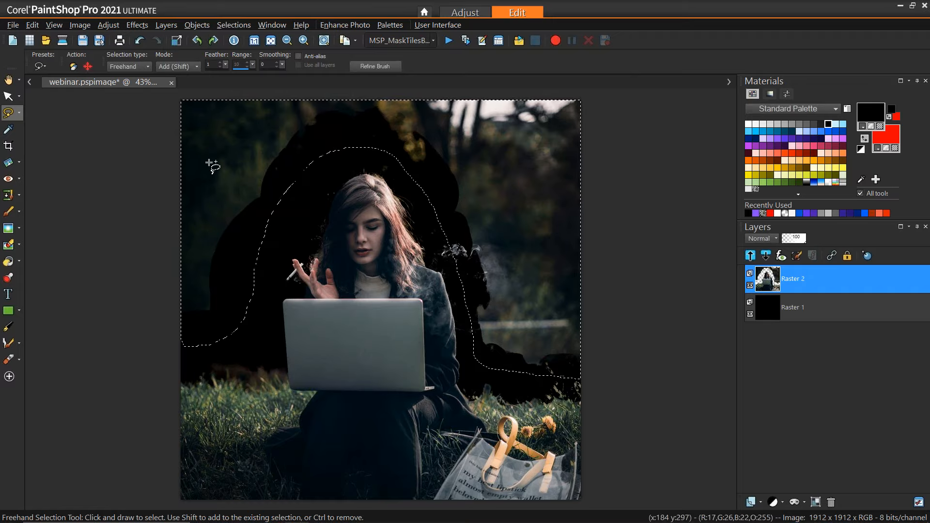
key(Delete)
key(ctrl+d)
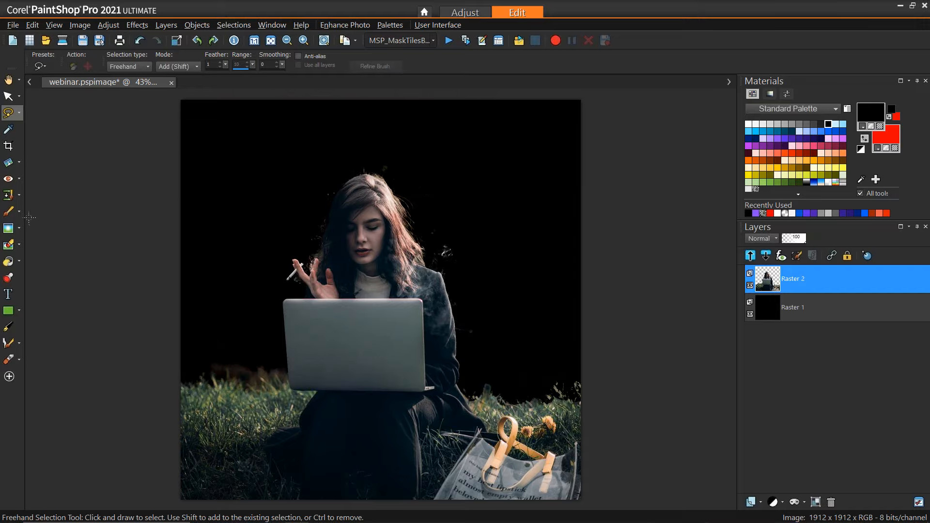
Erase the leftover specks around the woman's hair, shoulder and sleeve using the regular Eraser at size 109.
click(18, 245)
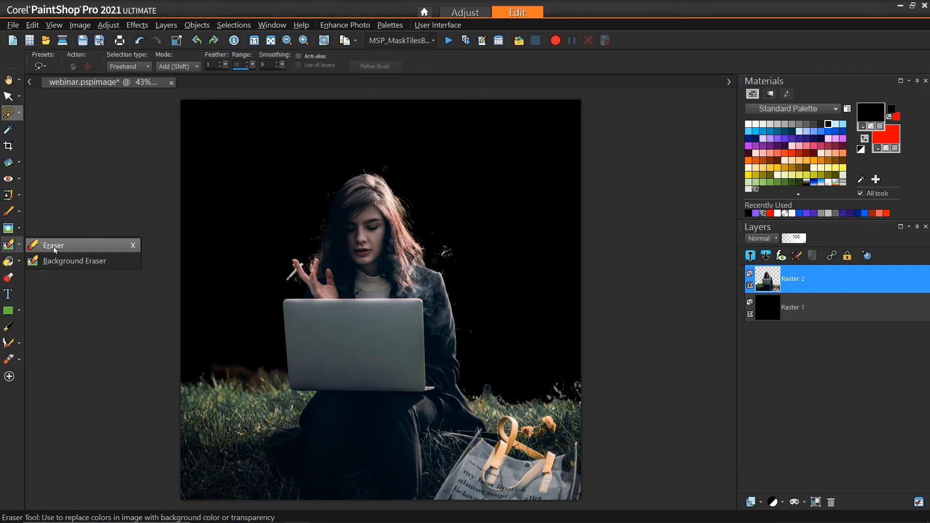
click(54, 245)
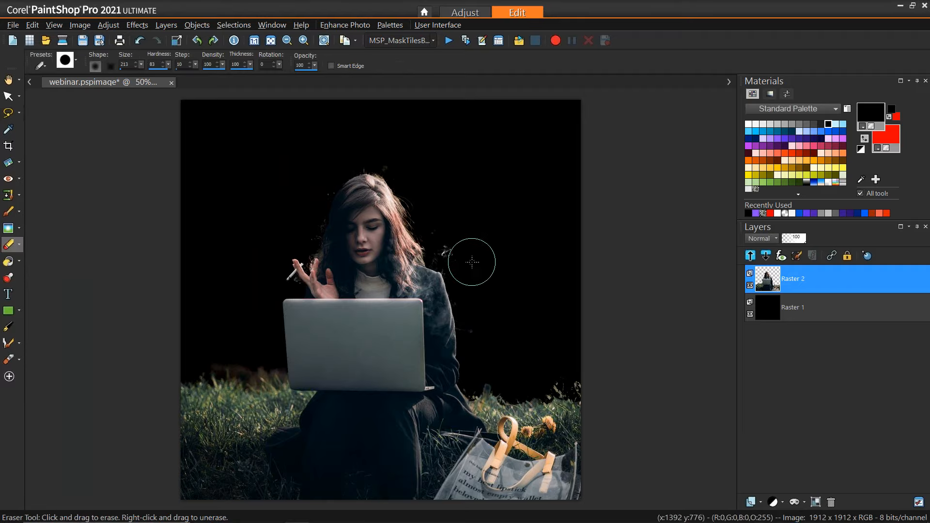
scroll(464, 252, up, 3)
drag(451, 244, 430, 222)
mouse_move(393, 187)
mouse_down()
mouse_move(390, 255)
mouse_move(429, 265)
mouse_move(422, 275)
mouse_move(460, 407)
mouse_up()
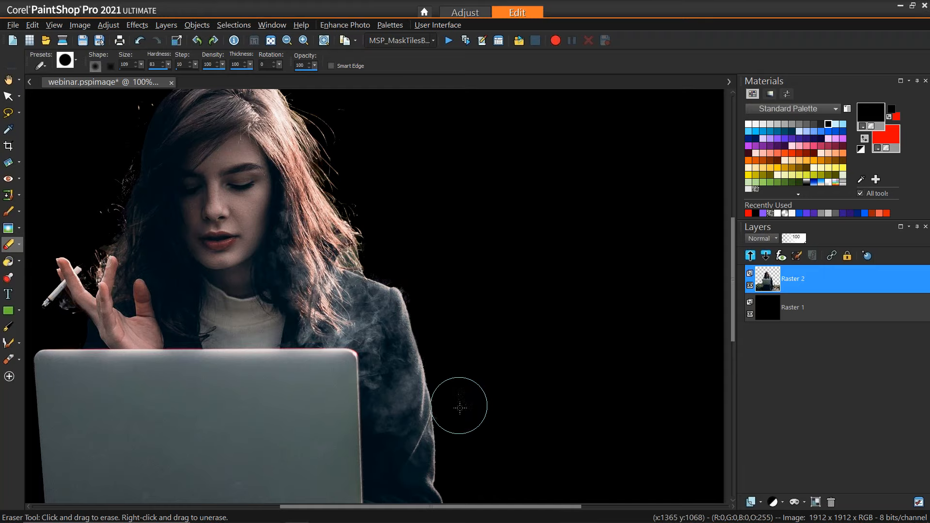
drag(412, 175, 466, 318)
drag(216, 205, 413, 180)
mouse_move(383, 222)
mouse_down()
mouse_move(364, 266)
mouse_move(355, 329)
mouse_move(370, 292)
mouse_move(370, 317)
mouse_up()
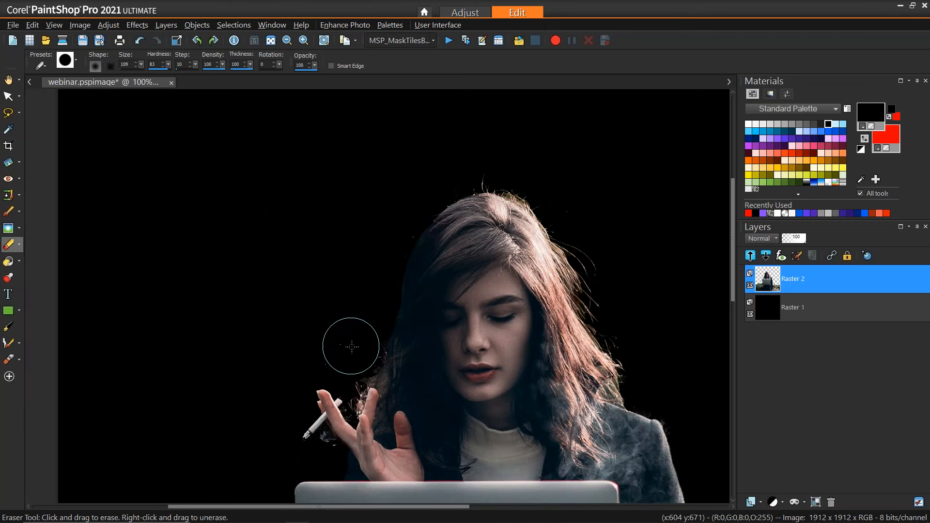
Set the Eraser's size to 31 and erase the backdrop remnants between the cigarette and the woman's fingers.
drag(330, 343, 344, 250)
scroll(329, 346, up, 2)
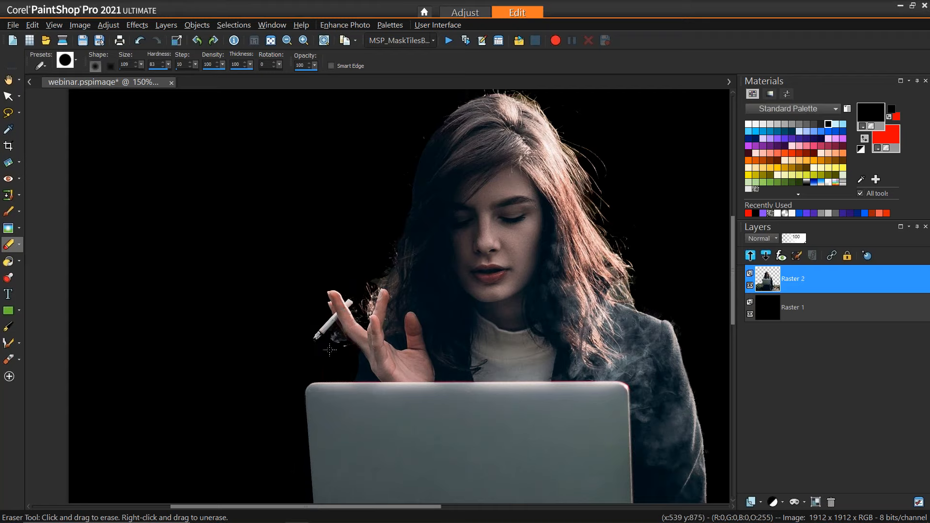
mouse_move(334, 353)
mouse_down()
mouse_move(334, 328)
mouse_move(338, 337)
mouse_move(347, 322)
mouse_up()
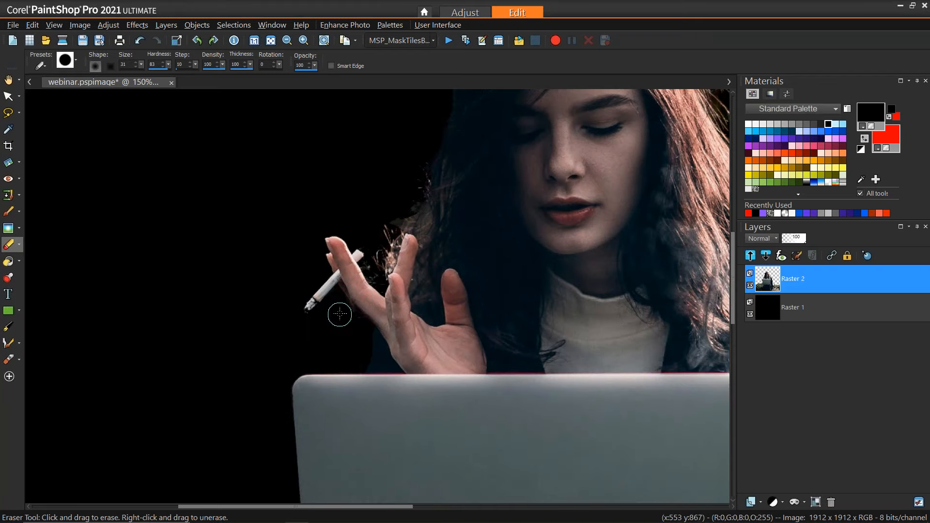
scroll(259, 378, down, 5)
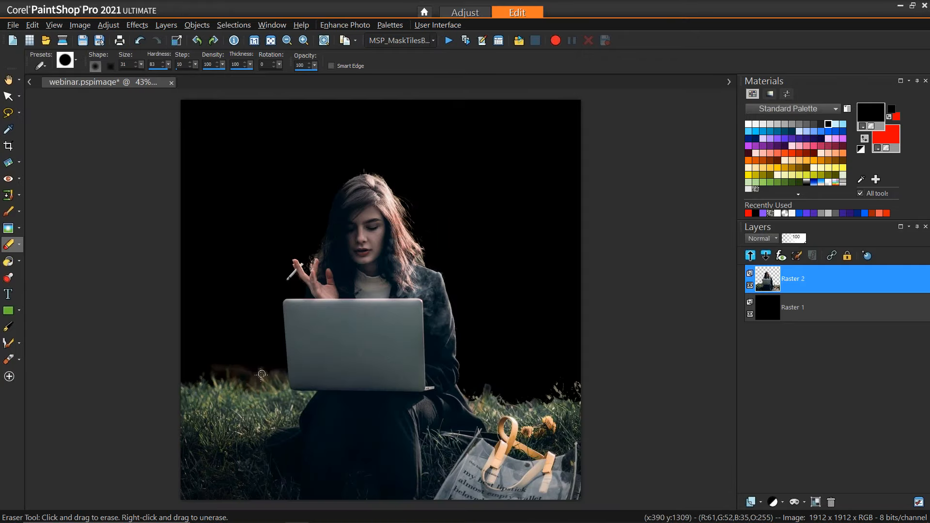
Set the Eraser's size to 99 and erase the stray remnants above the grass near the image's right edge.
scroll(541, 381, up, 1)
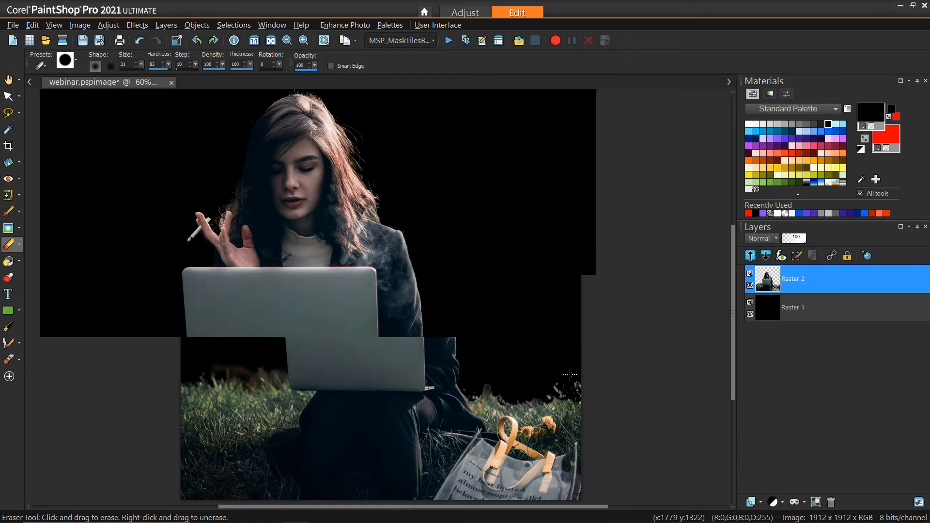
mouse_move(556, 387)
alt+mouse_down()
mouse_move(591, 392)
mouse_move(548, 392)
alt+mouse_up()
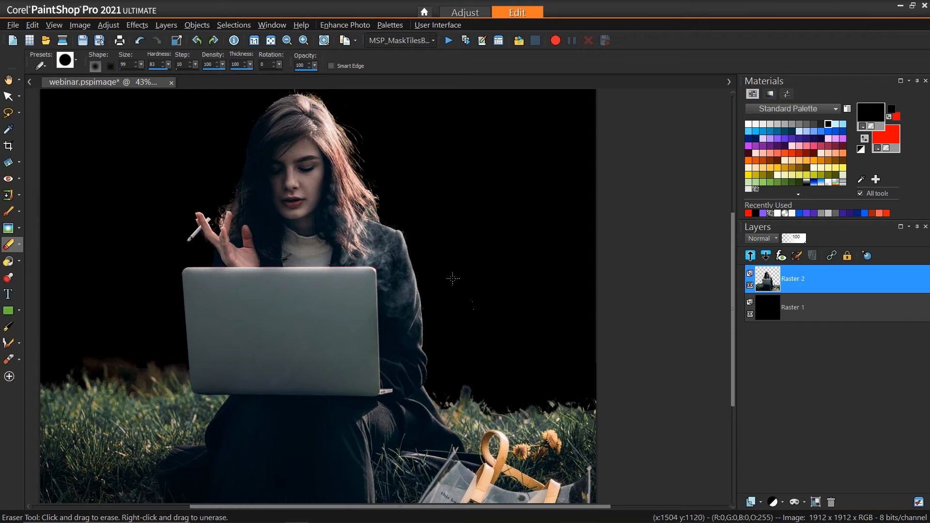
scroll(451, 246, down, 1)
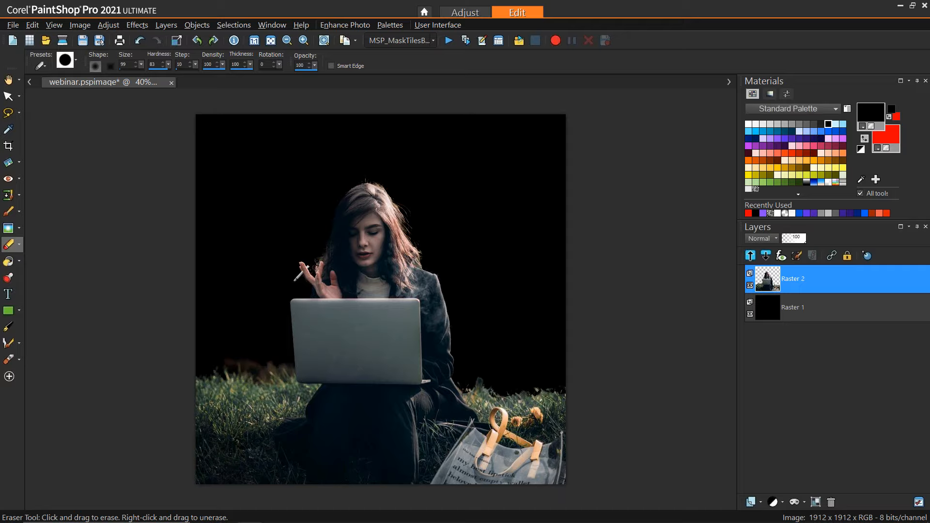
Add the starry night landscape as a layer named background directly below Raster 2 and move it upward behind the woman.
mouse_move(818, 290)
mouse_down()
mouse_move(811, 293)
mouse_move(813, 279)
mouse_move(808, 290)
mouse_up()
drag(808, 287, 808, 289)
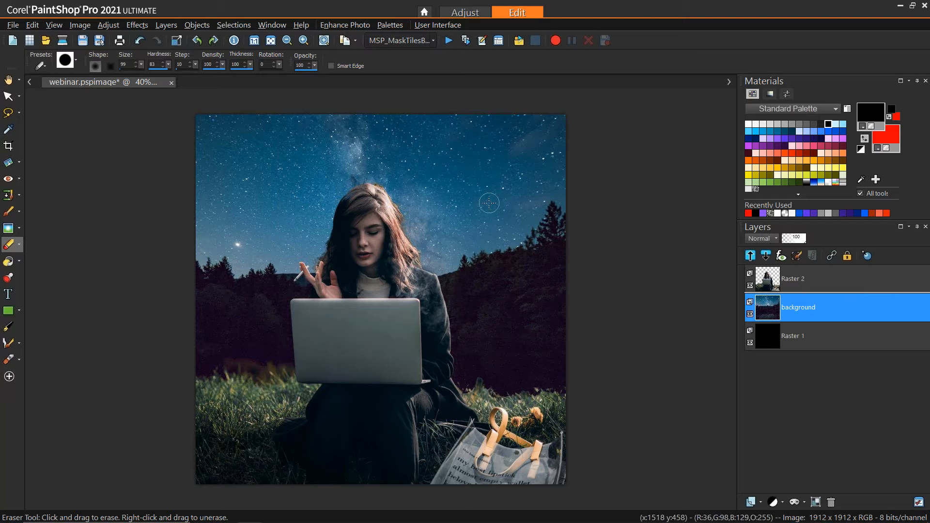
scroll(491, 207, down, 2)
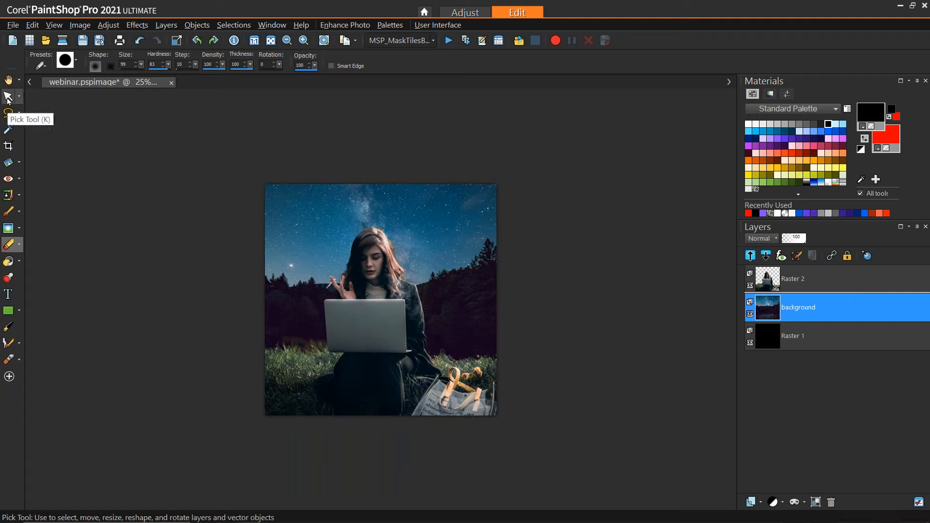
key(k)
drag(379, 301, 380, 280)
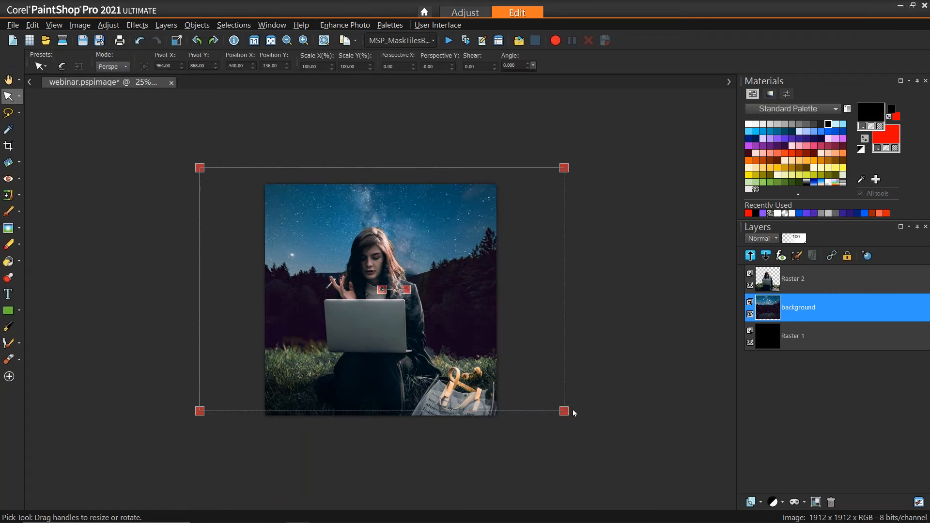
drag(451, 310, 452, 302)
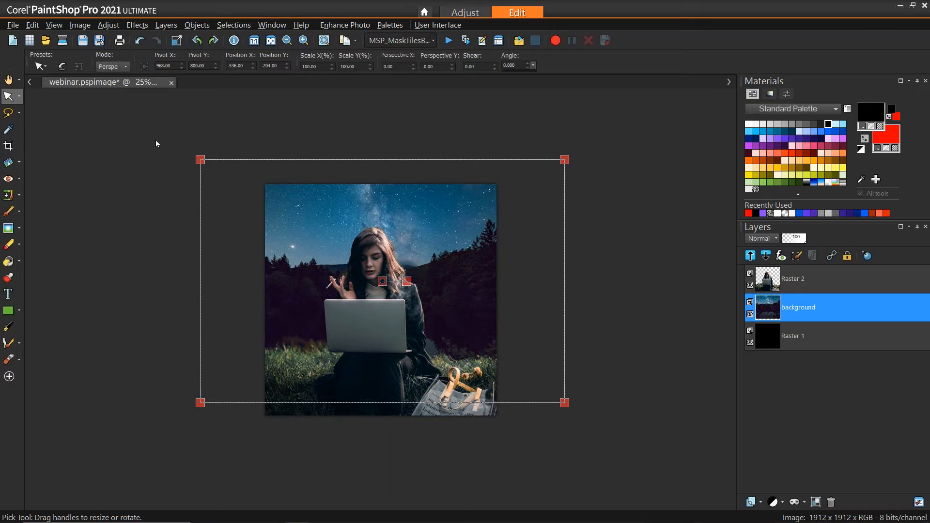
Enlarge the canvas to 1912 x 2300 pixels, adding the extra 388 pixels at the top.
click(81, 25)
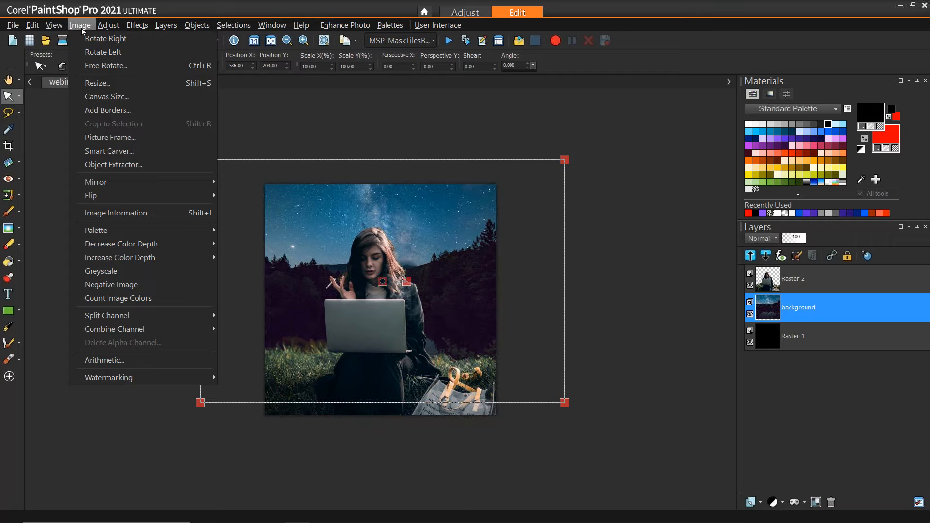
click(124, 97)
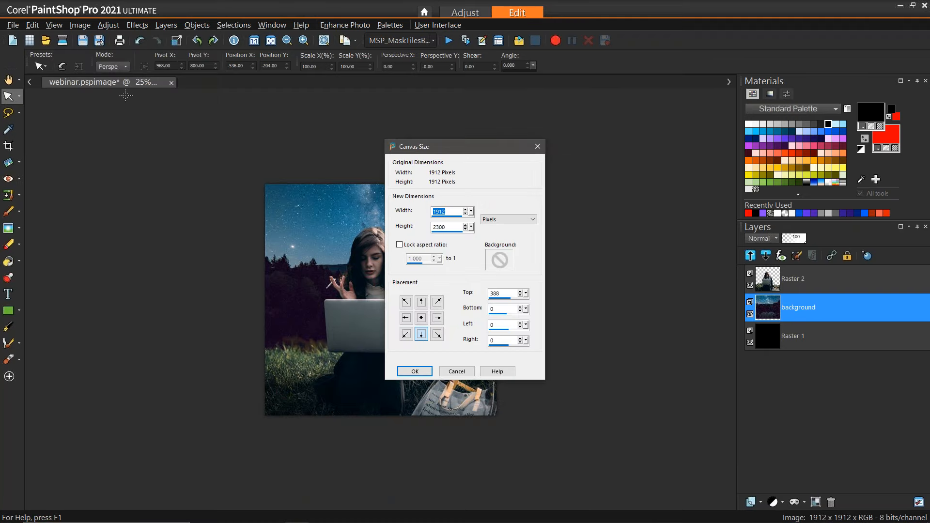
drag(455, 148, 134, 139)
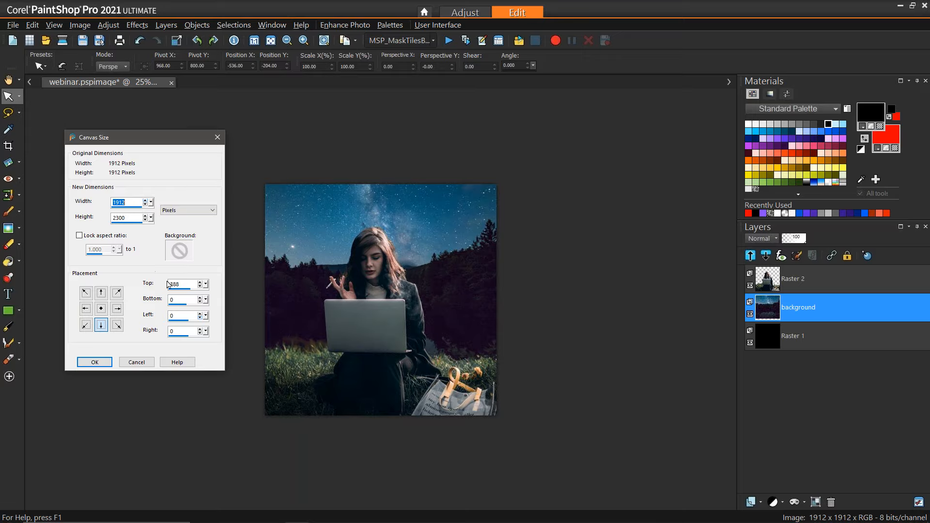
click(95, 362)
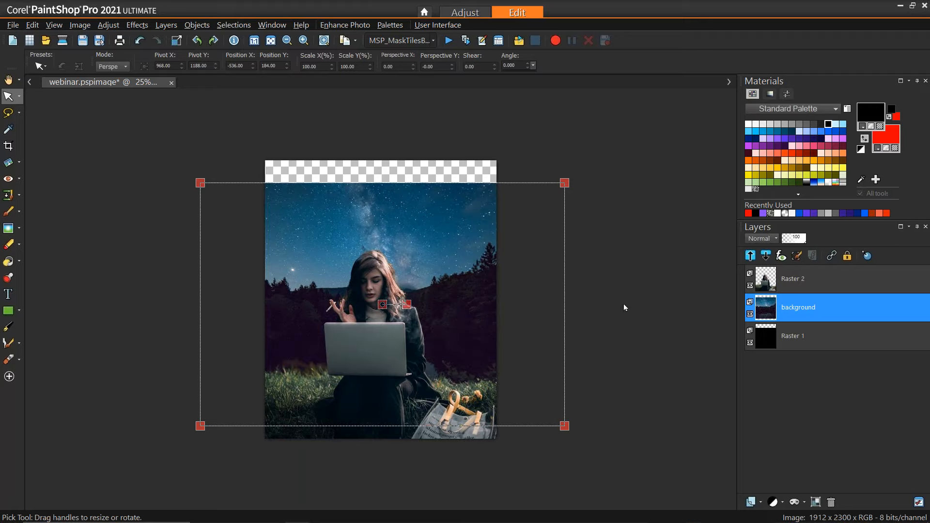
Move the background layer up to cover the empty strip at the top of the canvas.
click(377, 295)
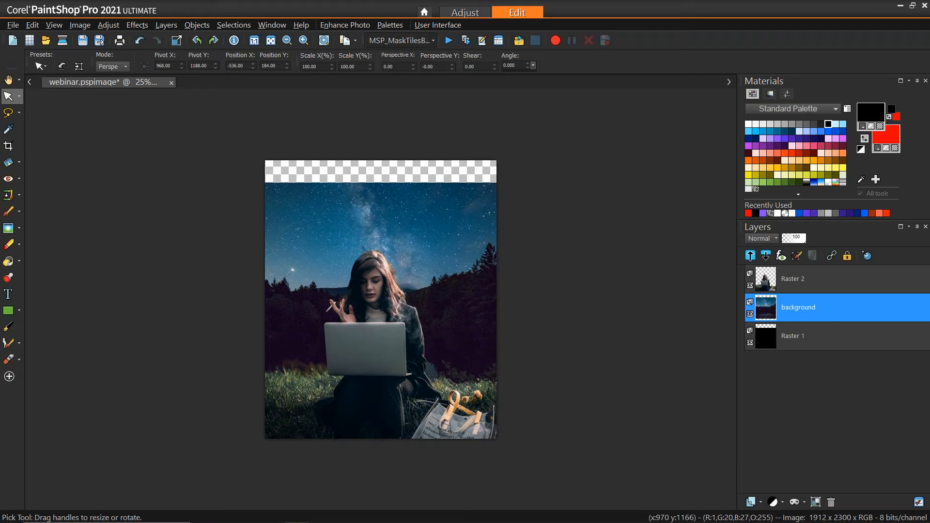
click(753, 310)
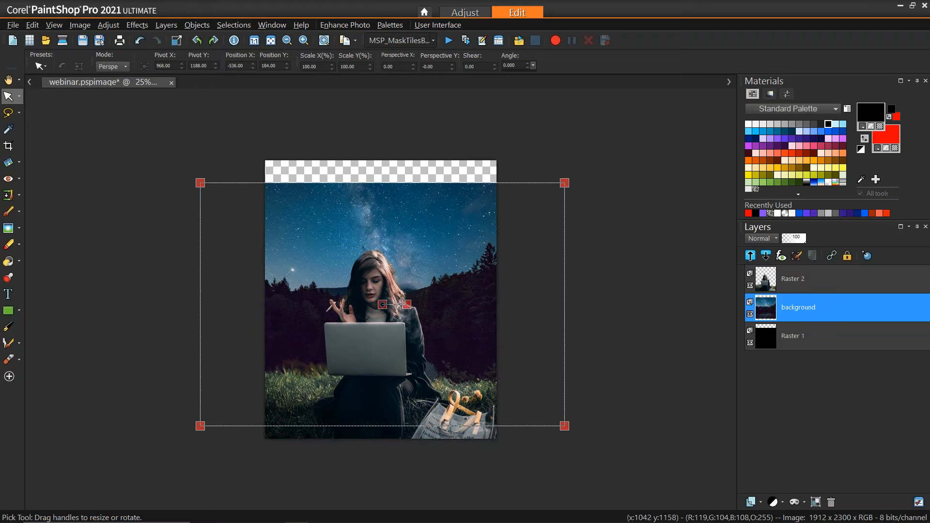
drag(382, 304, 383, 278)
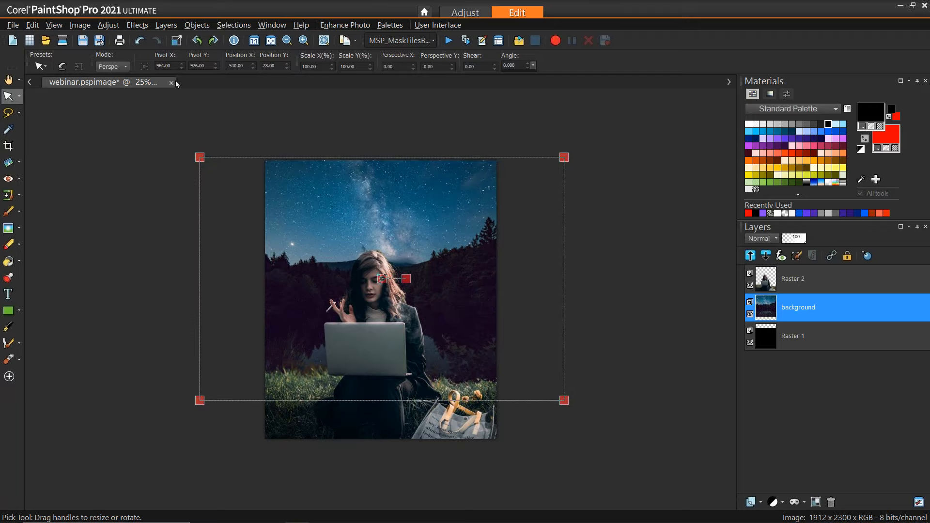
Scale the background layer to about 116% and shift it left so the Milky Way sits above the woman's head.
click(113, 67)
click(124, 81)
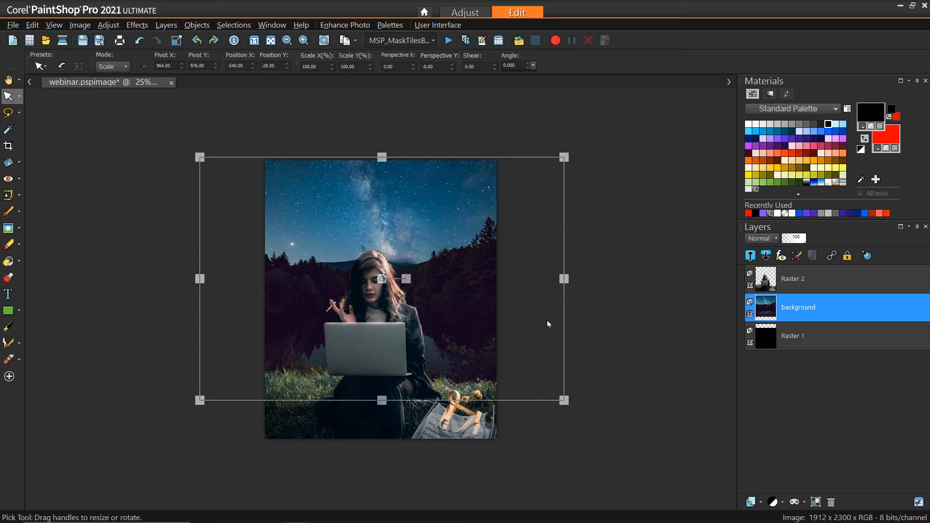
drag(565, 400, 609, 432)
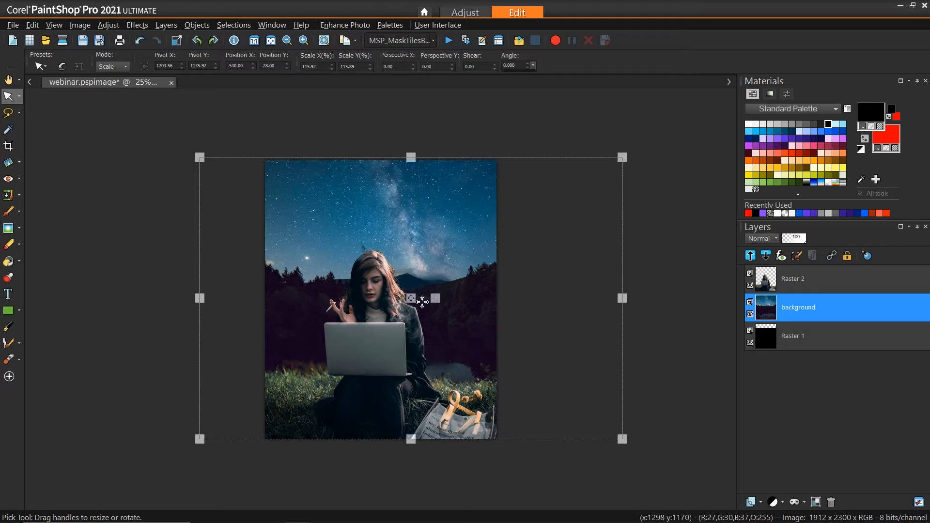
drag(409, 298, 366, 294)
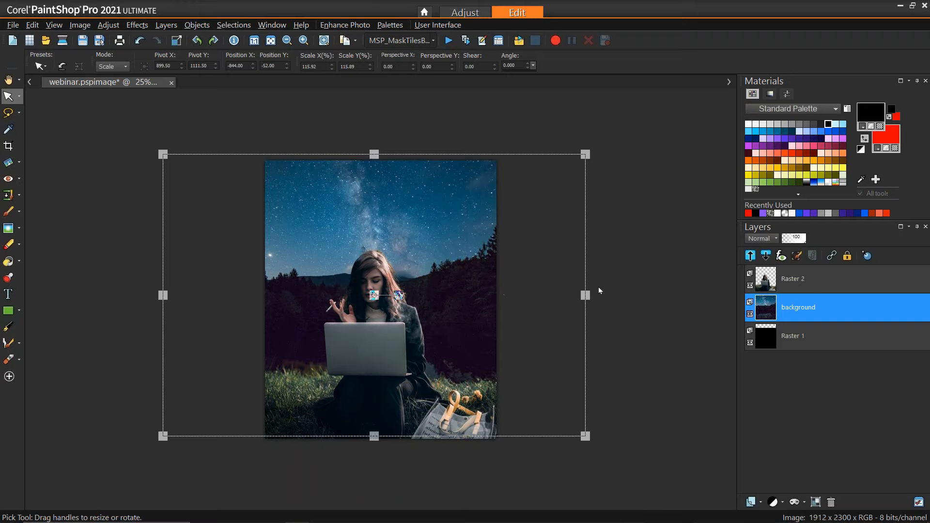
Copy a rectangular patch of grass from the lower-left corner of Raster 2 and paste it as a new layer.
click(796, 284)
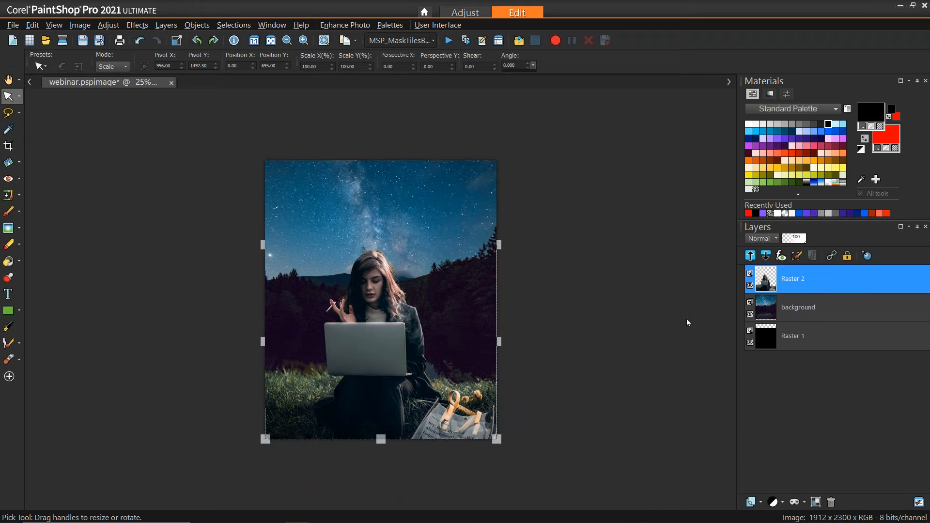
scroll(463, 441, up, 1)
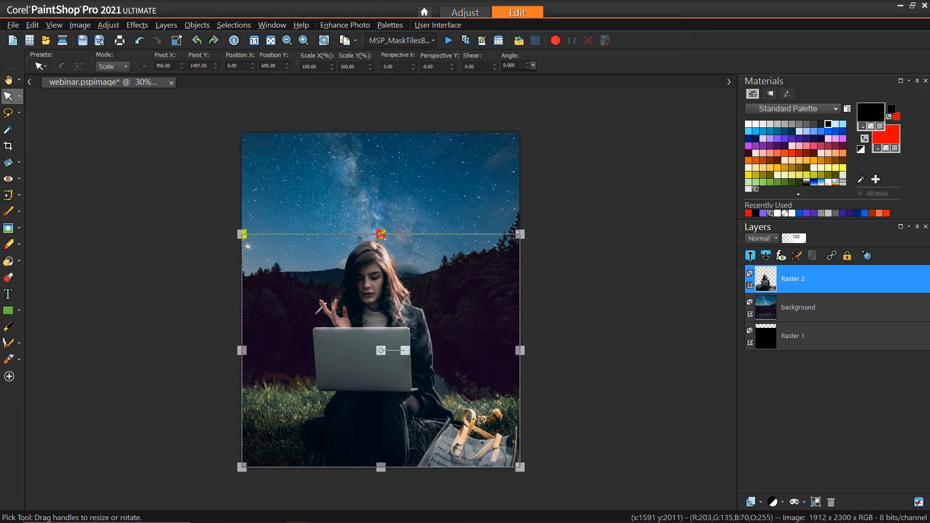
scroll(446, 478, up, 1)
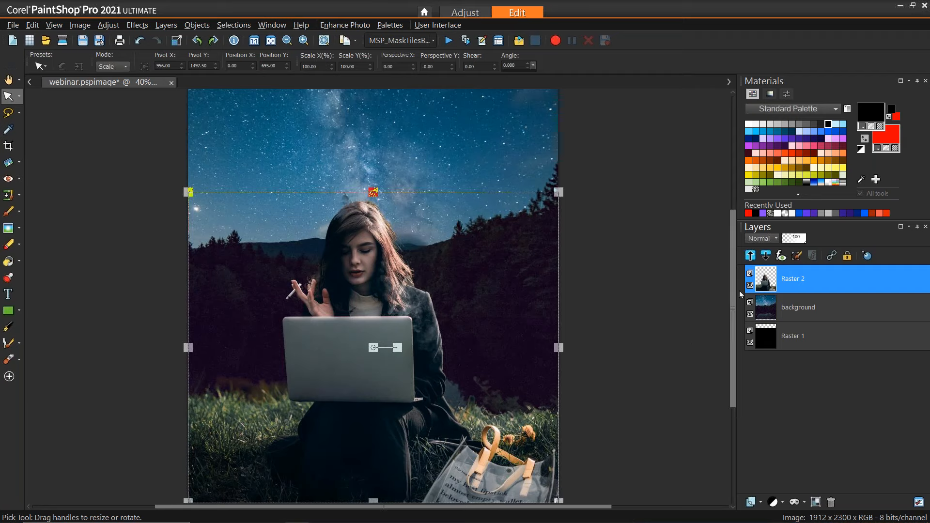
scroll(682, 381, down, 3)
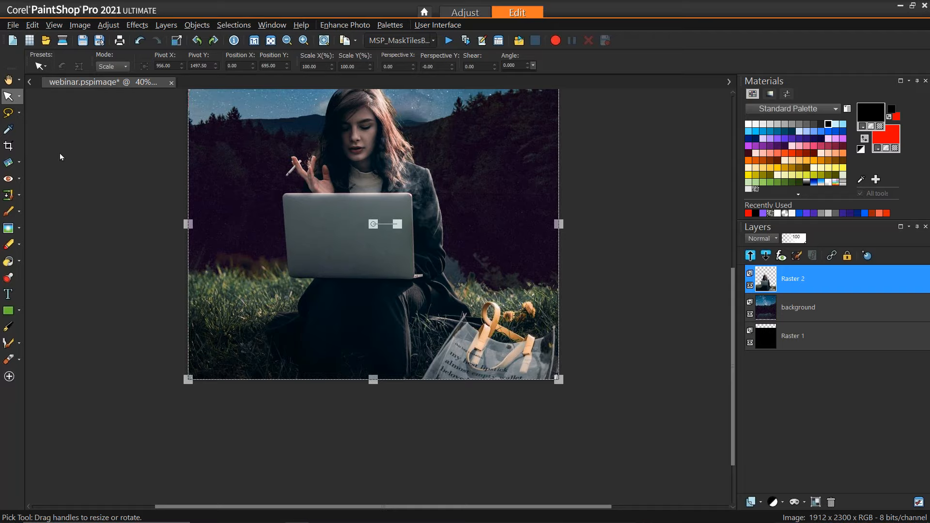
click(18, 114)
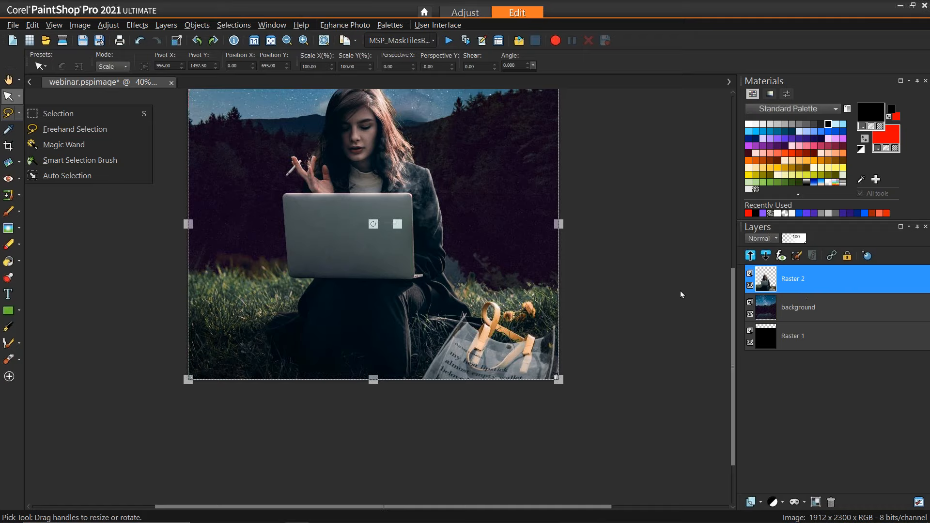
click(35, 115)
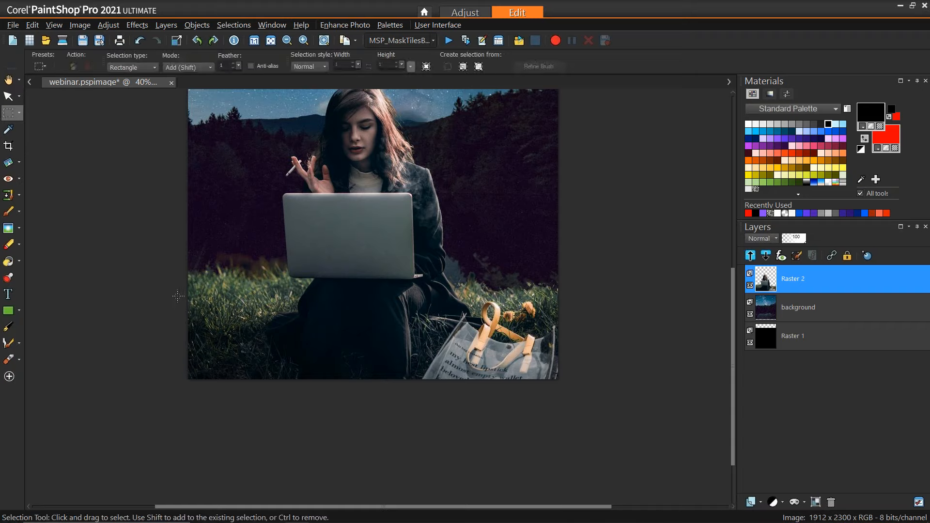
mouse_move(181, 304)
mouse_down()
mouse_move(265, 388)
mouse_move(261, 382)
mouse_up()
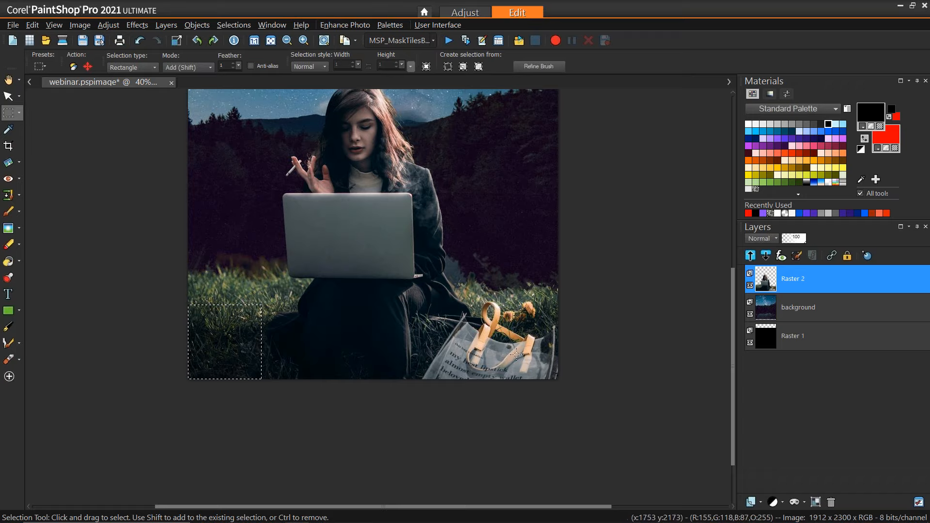
click(219, 332)
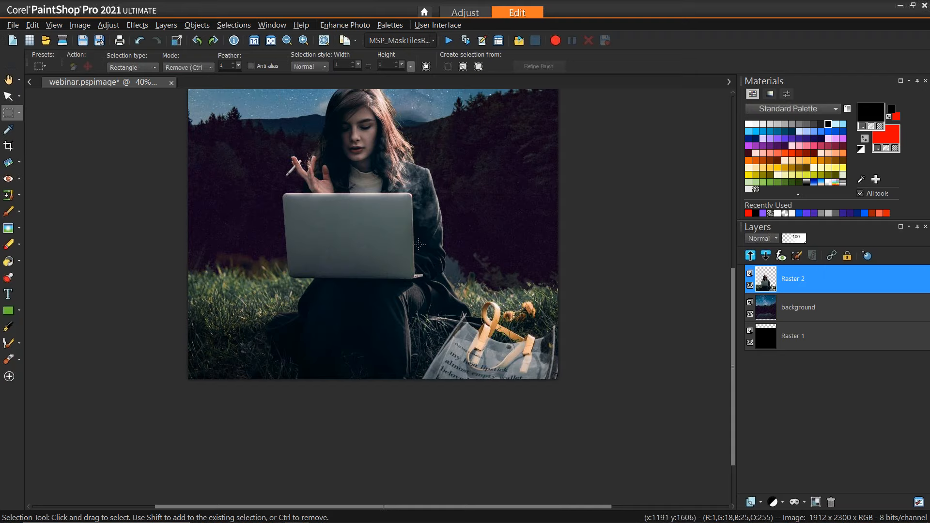
key(ctrl+v)
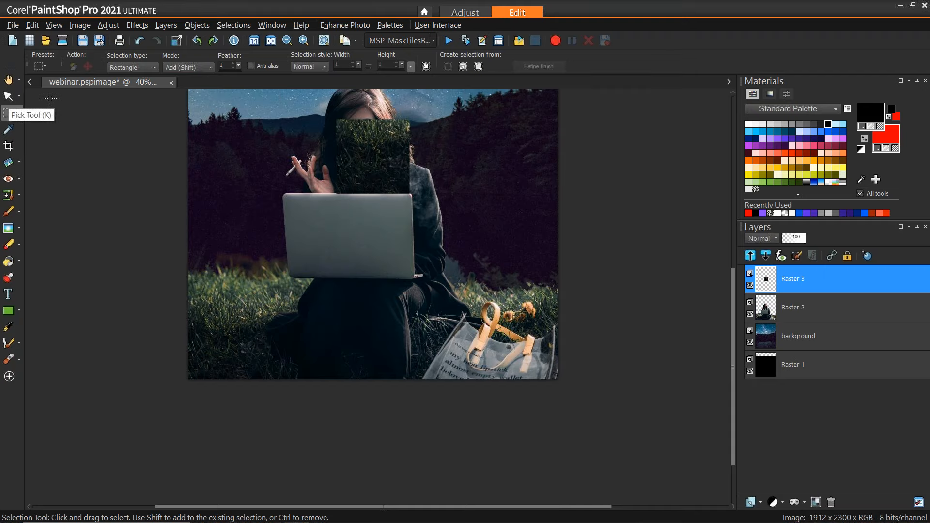
Move the pasted grass patch over the right half of the bag, flush with the image's lower-right corner.
click(9, 96)
drag(382, 157, 520, 343)
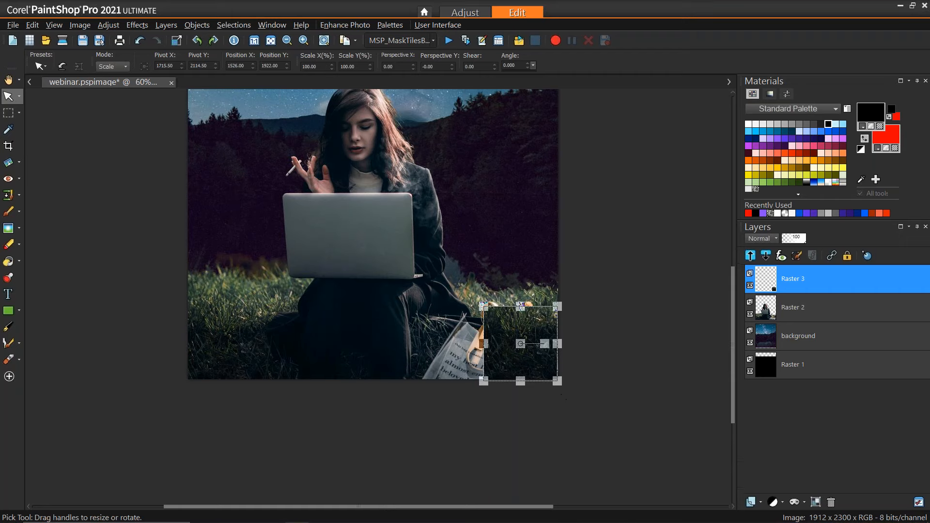
scroll(520, 343, up, 2)
drag(558, 349, 563, 349)
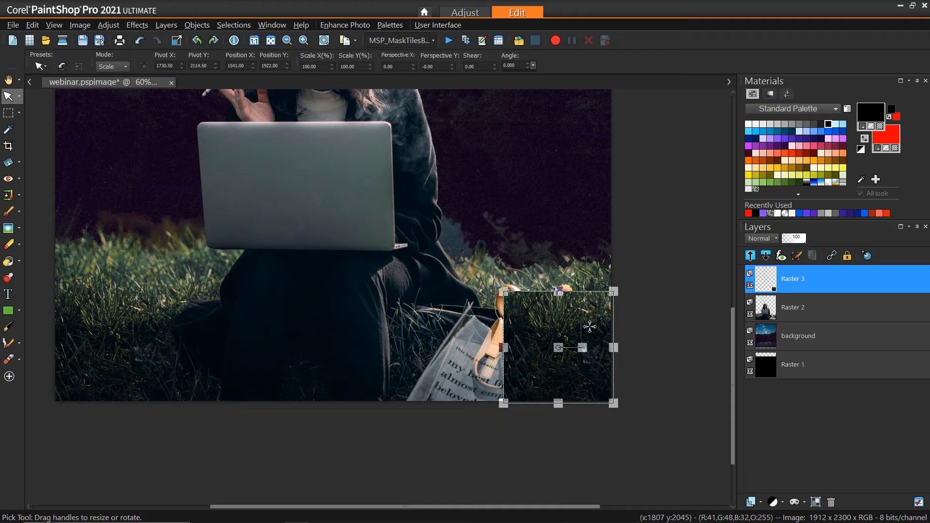
Erase the hard upper edge of the grass patch with a soft eraser of size 189 to blend it into the lawn.
click(8, 80)
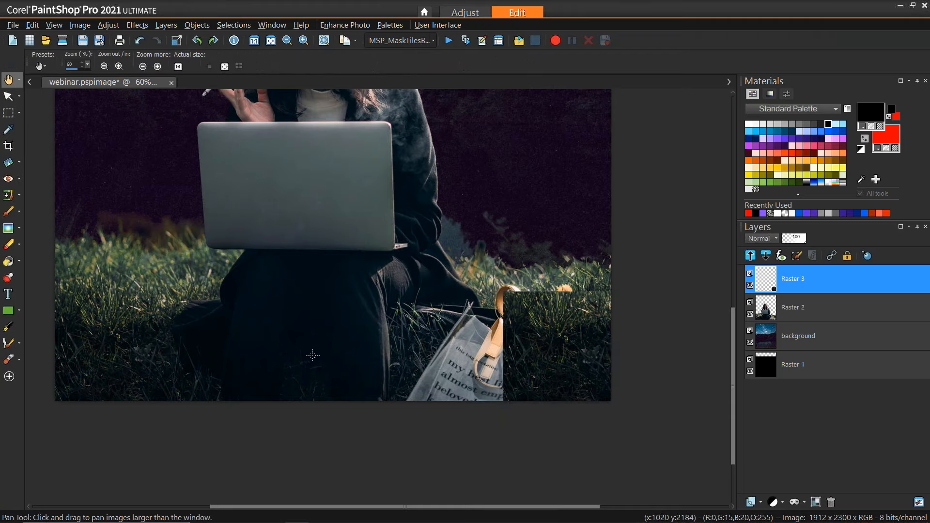
click(9, 245)
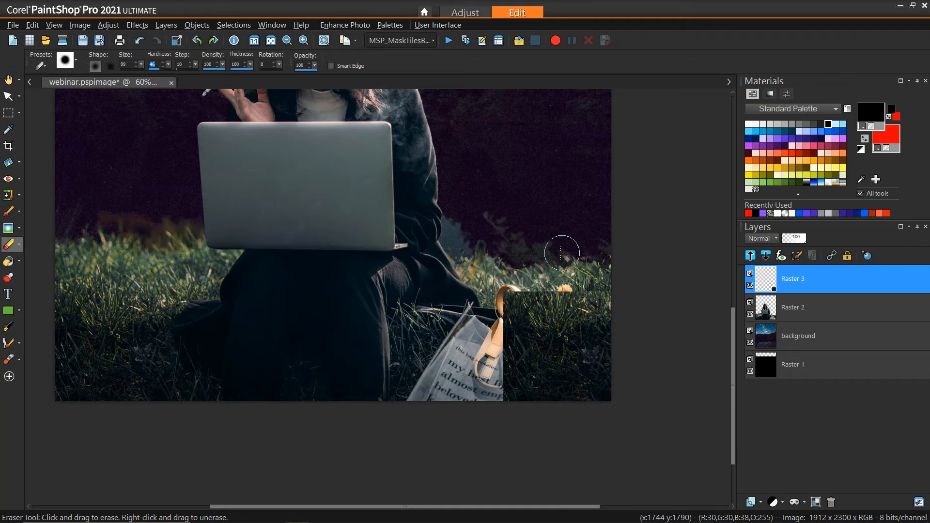
mouse_move(560, 237)
alt+mouse_down()
mouse_move(597, 278)
mouse_move(555, 270)
mouse_move(530, 277)
mouse_move(504, 310)
mouse_move(512, 285)
mouse_move(582, 288)
alt+mouse_up()
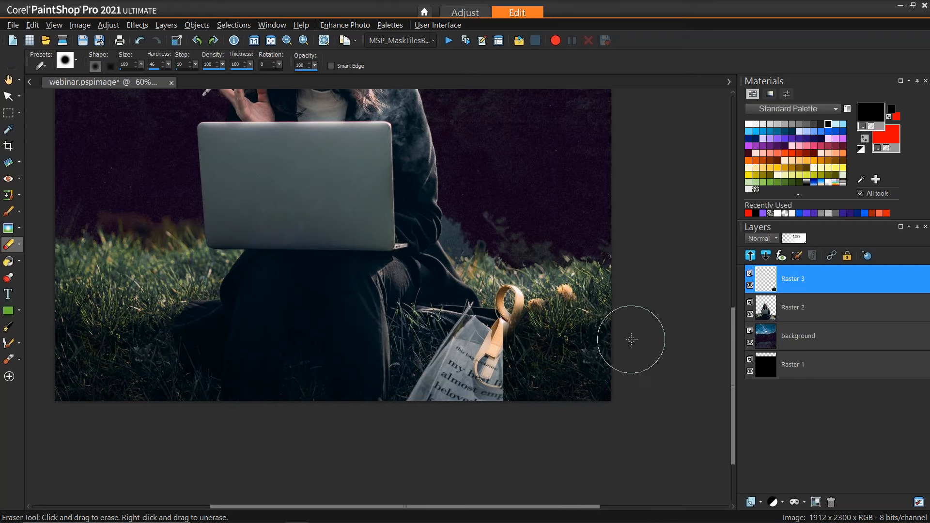
Merge the grass patch layer down into Raster 2.
right_click(793, 283)
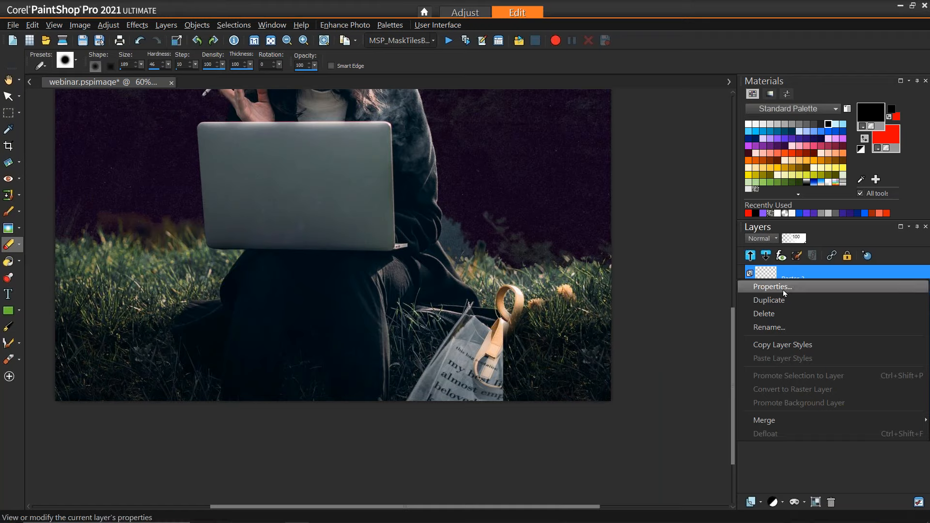
mouse_move(779, 420)
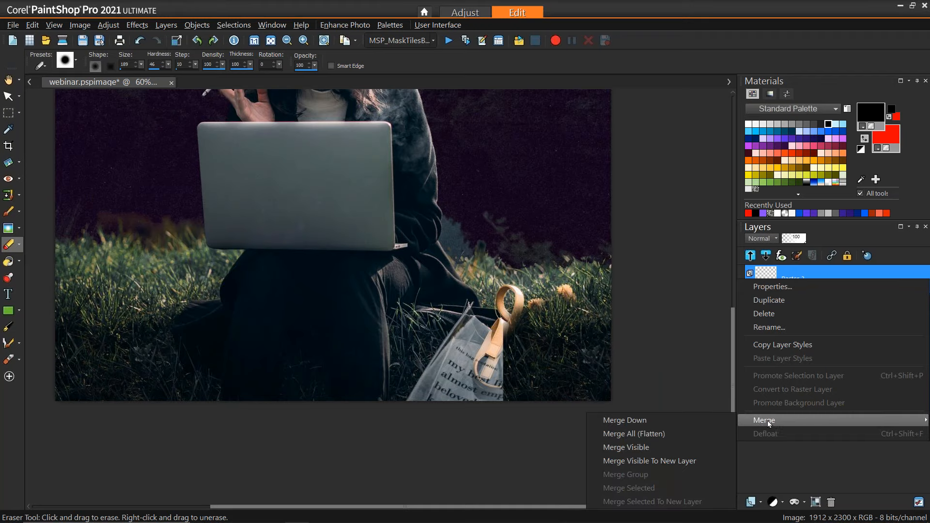
click(676, 421)
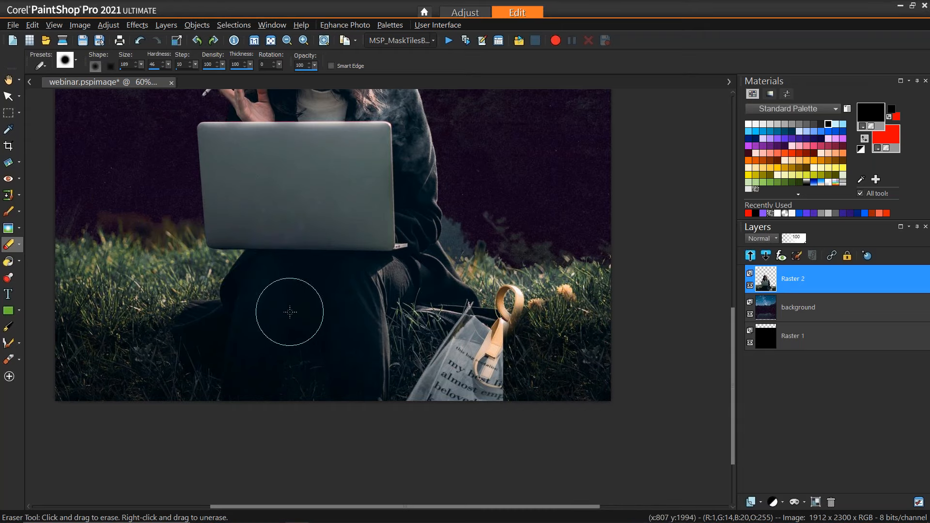
Save the image and clone dark grass from the lower left over the bag's right part with the Clone Brush at size 250.
click(11, 198)
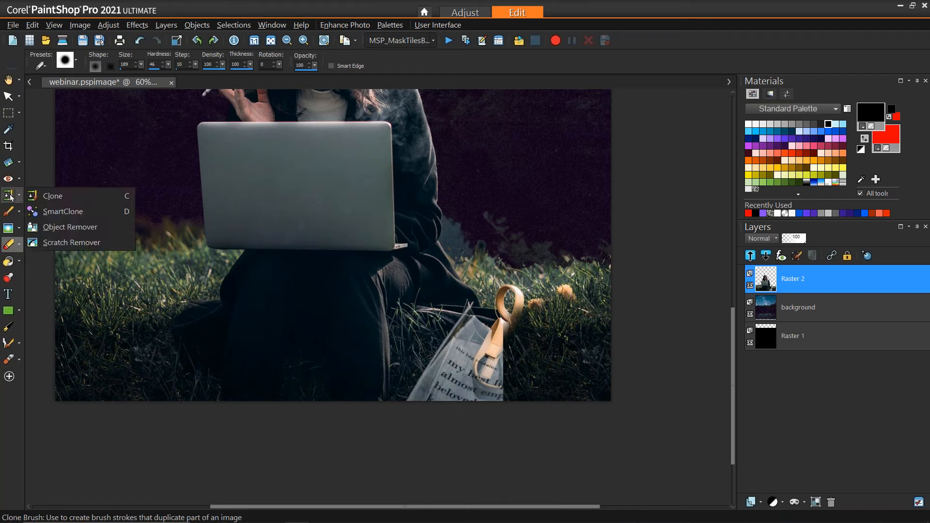
click(49, 197)
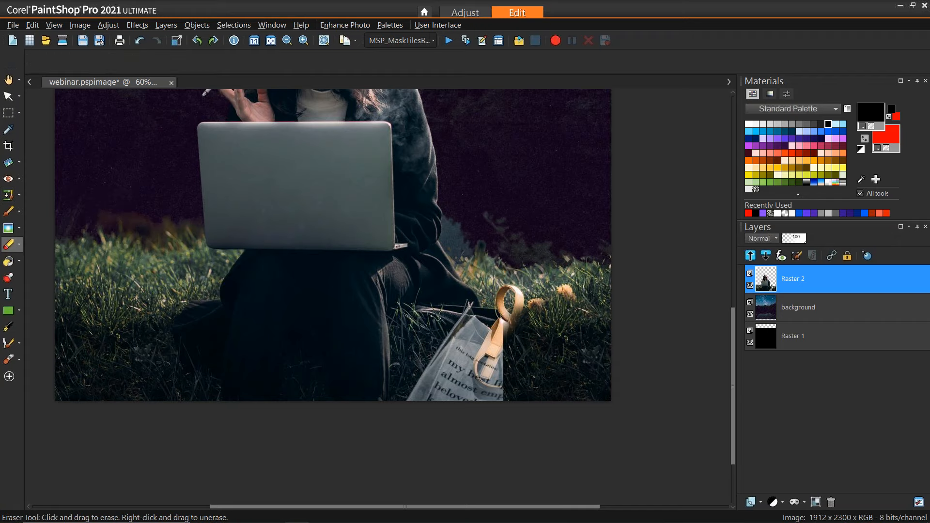
key(ctrl+s)
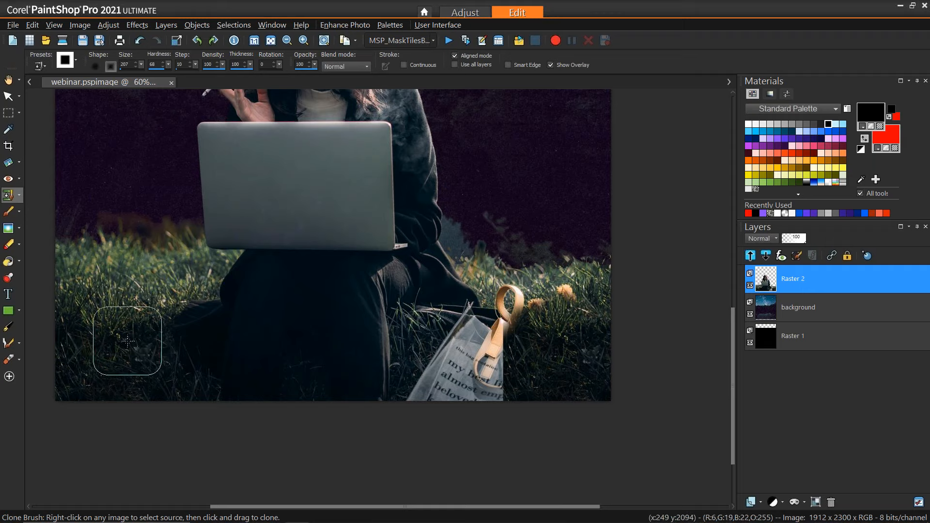
drag(128, 341, 128, 345)
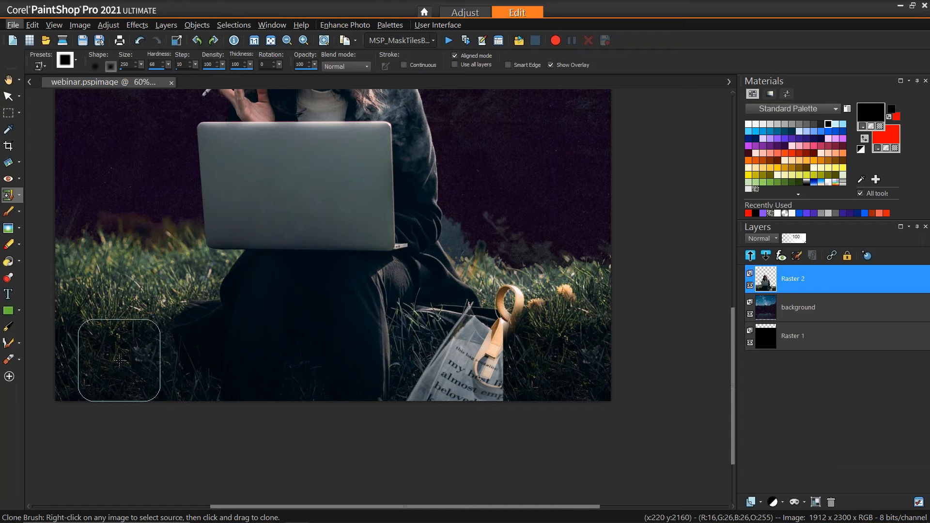
right_click(125, 359)
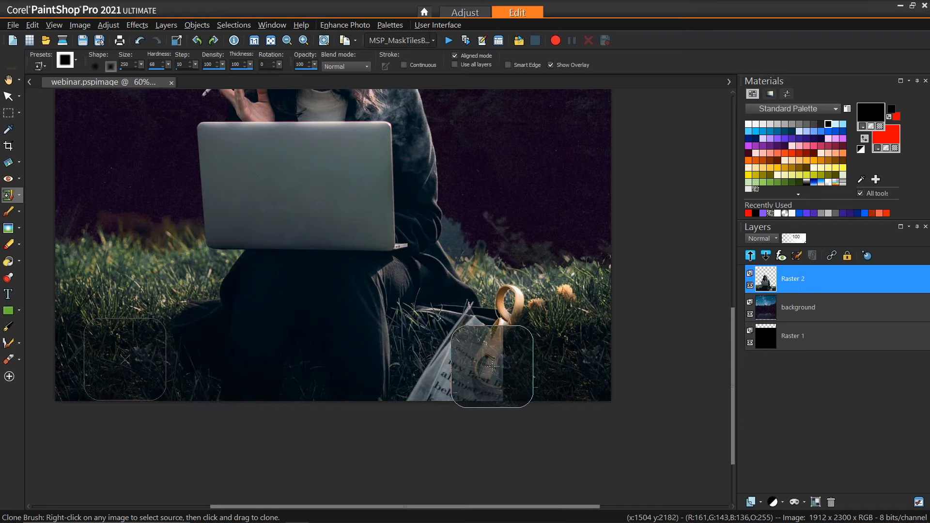
mouse_move(492, 365)
mouse_down()
mouse_move(486, 404)
mouse_move(484, 383)
mouse_up()
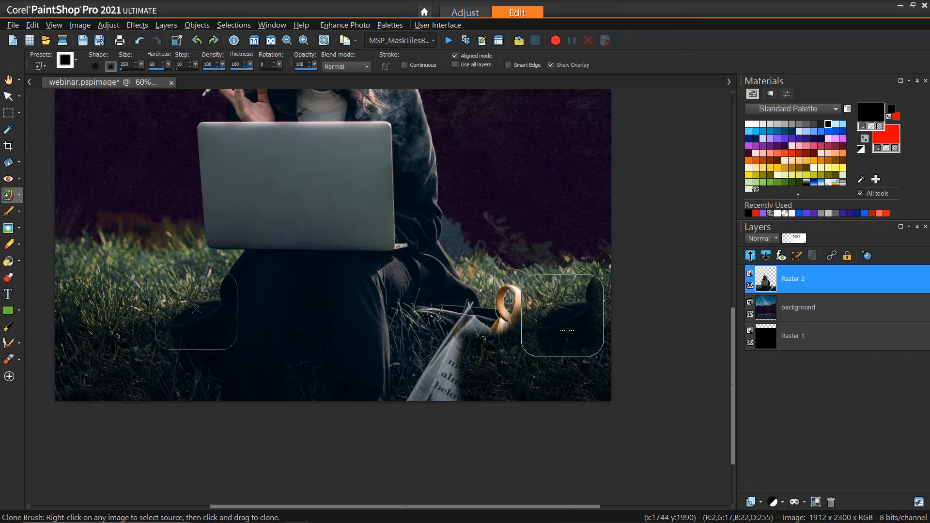
drag(544, 333, 501, 324)
key(ctrl+z)
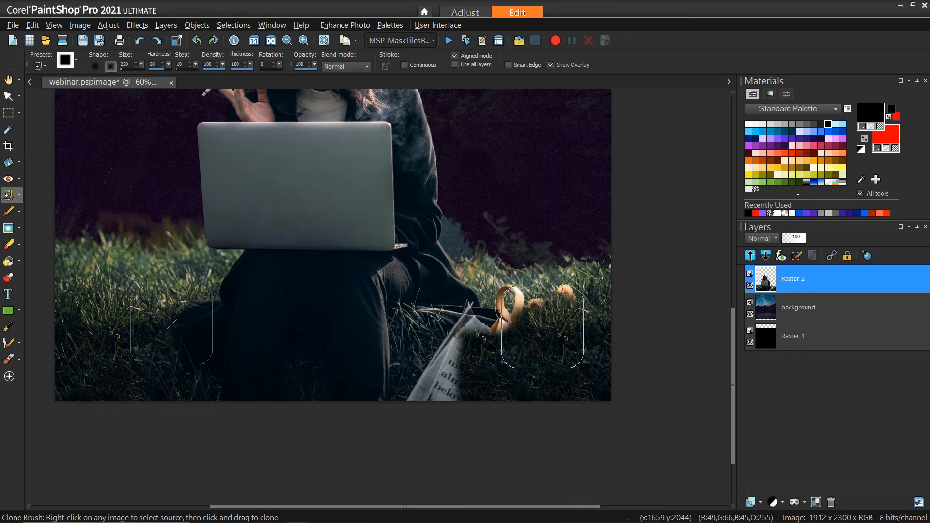
Clone lit grass from the left side over the orange flowers and the bag's handle, reducing the brush to 189 and 122.
right_click(105, 306)
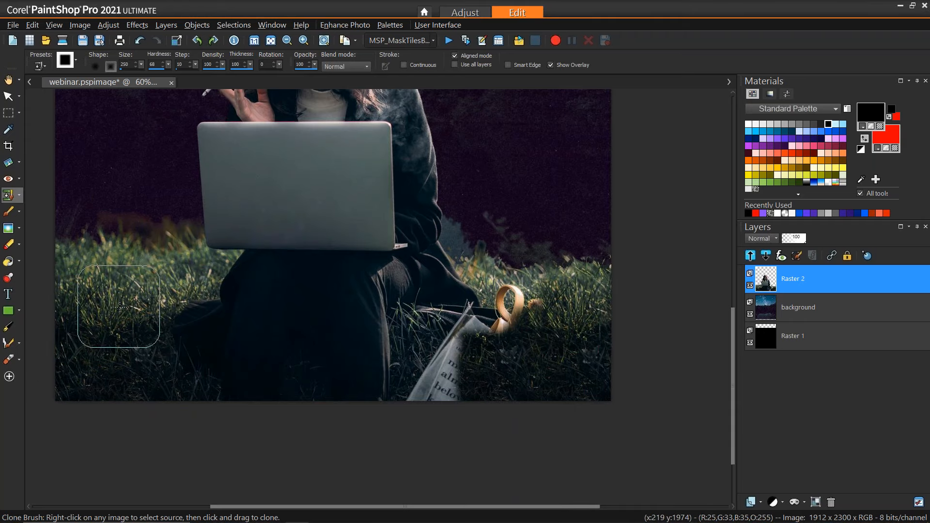
alt+drag(120, 308, 102, 307)
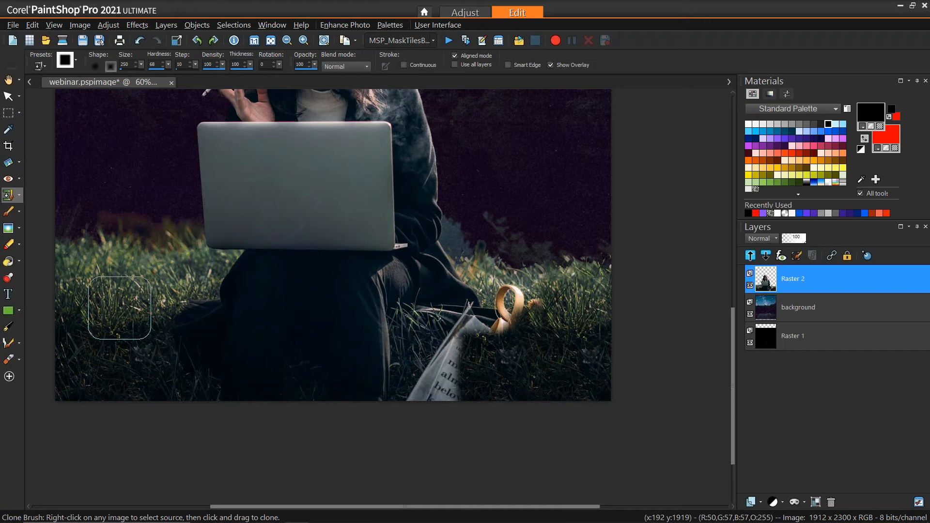
right_click(121, 295)
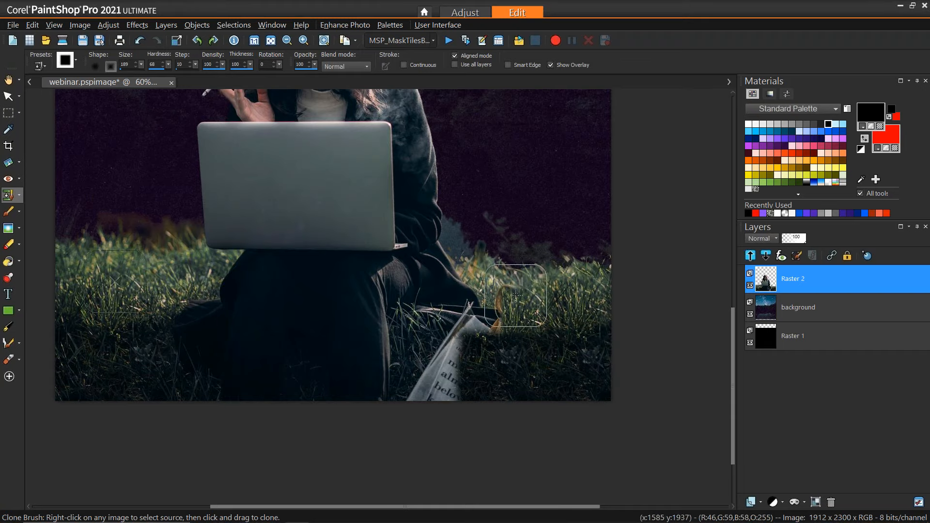
alt+drag(161, 283, 158, 287)
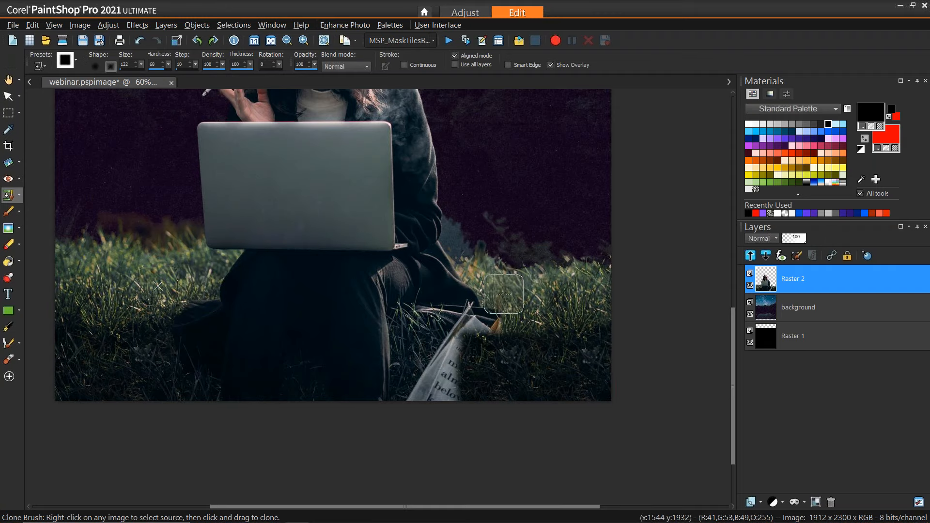
mouse_move(540, 322)
mouse_down()
mouse_move(511, 314)
mouse_move(522, 377)
mouse_move(497, 334)
mouse_move(531, 390)
mouse_up()
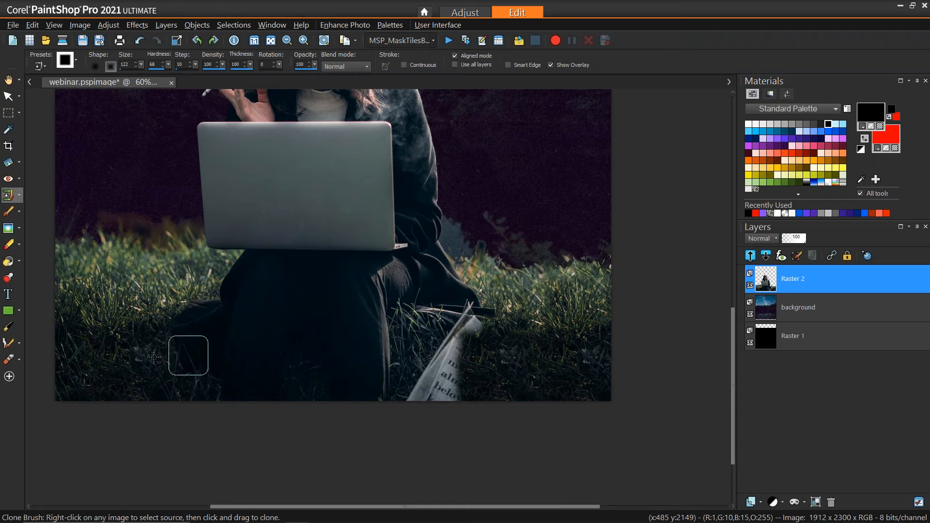
Clone dark grass left of the woman's skirt over the lower part of the printed bag with the brush at size 126.
mouse_move(120, 362)
mouse_down()
mouse_move(143, 370)
mouse_move(132, 377)
mouse_up()
right_click(169, 377)
right_click(157, 376)
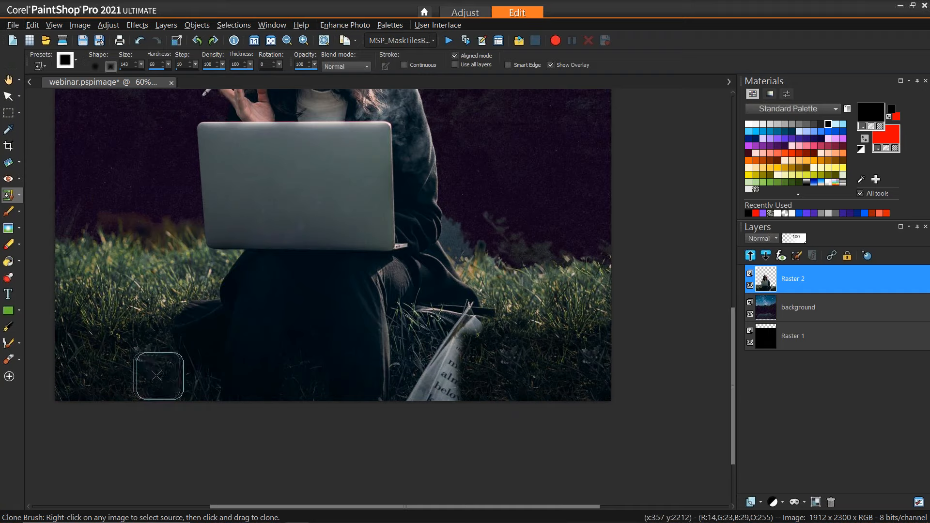
drag(162, 376, 162, 373)
right_click(165, 377)
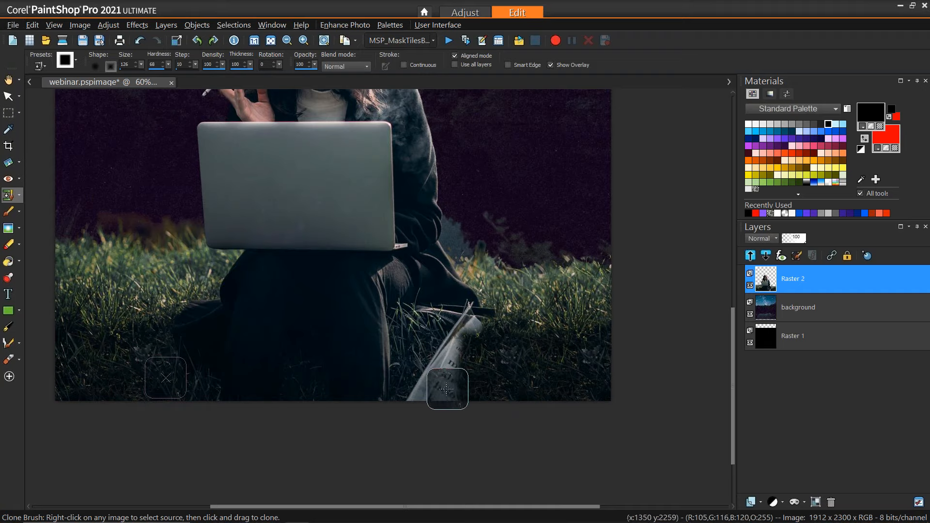
click(419, 387)
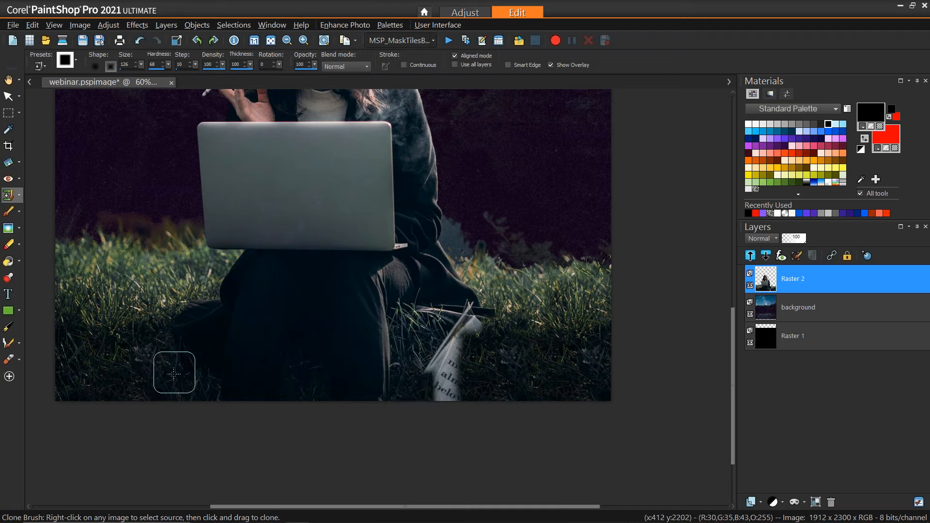
right_click(173, 377)
click(443, 384)
Clone over the remaining upper strip of the bag with fresh grass samples, enlarging the brush to 171.
right_click(154, 372)
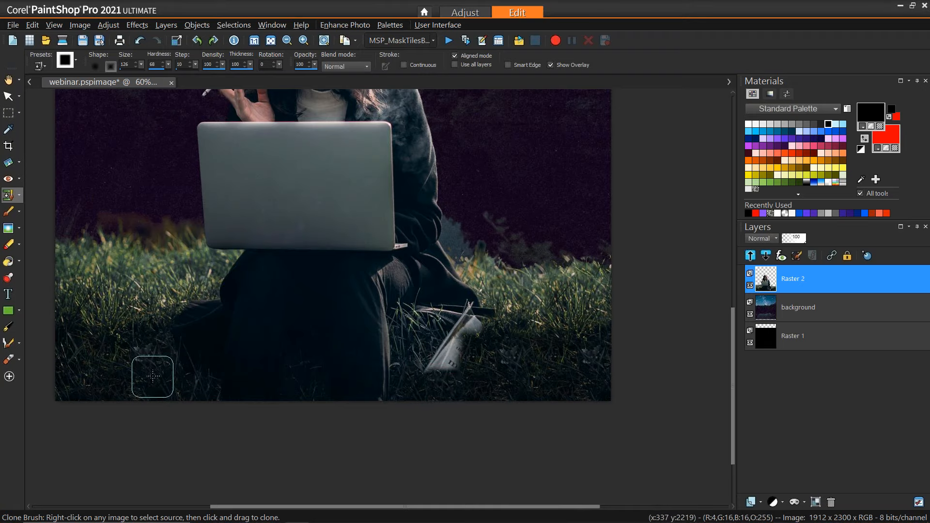
click(439, 356)
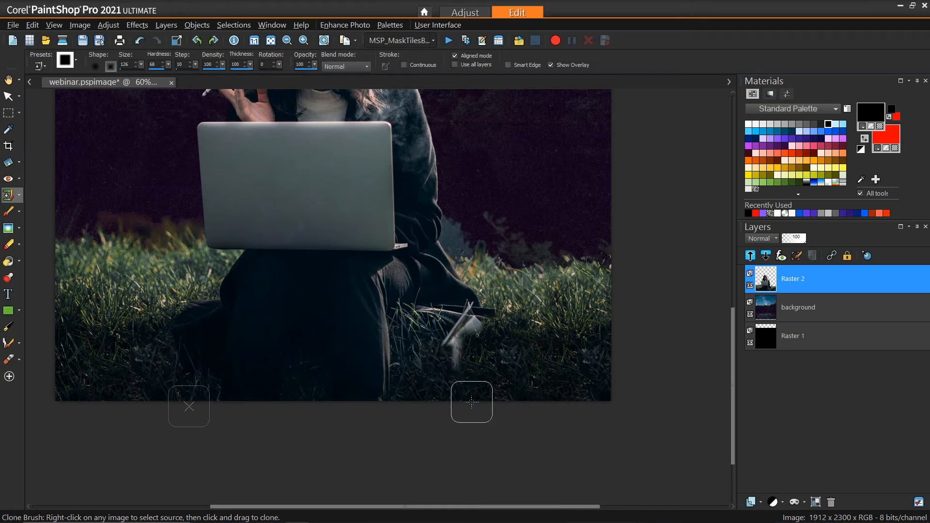
right_click(109, 355)
mouse_move(441, 360)
mouse_down()
mouse_move(482, 357)
mouse_move(457, 353)
mouse_move(509, 339)
mouse_move(505, 328)
mouse_move(487, 329)
mouse_up()
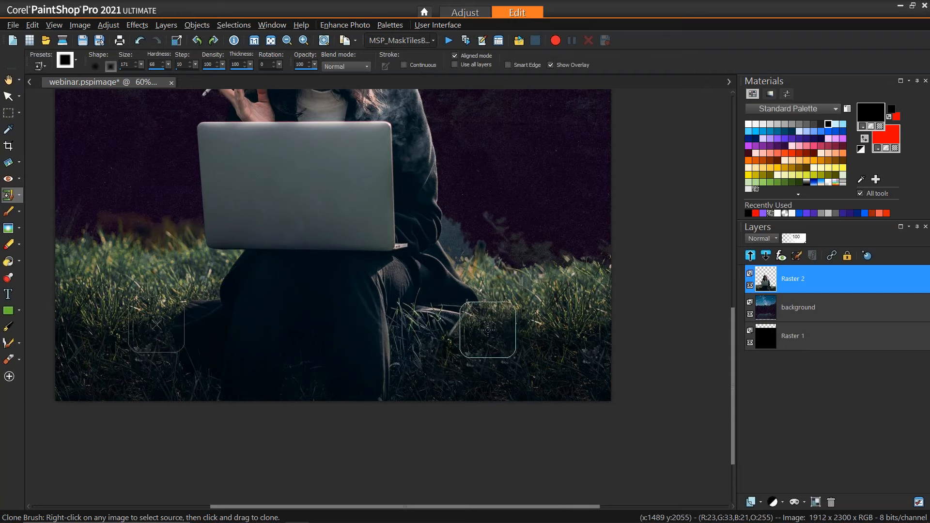
Save the retouched image and switch from the Clone Brush to the Pan tool.
scroll(463, 416, down, 2)
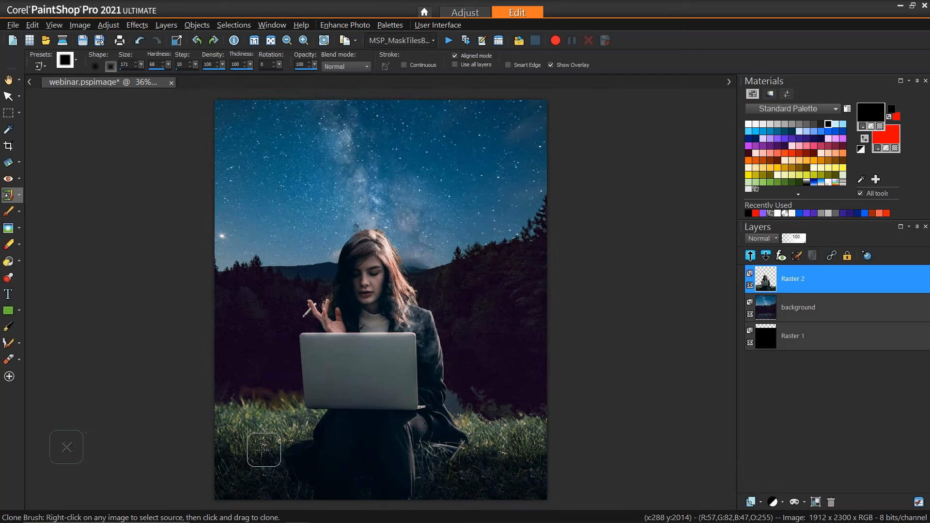
alt+drag(237, 448, 247, 447)
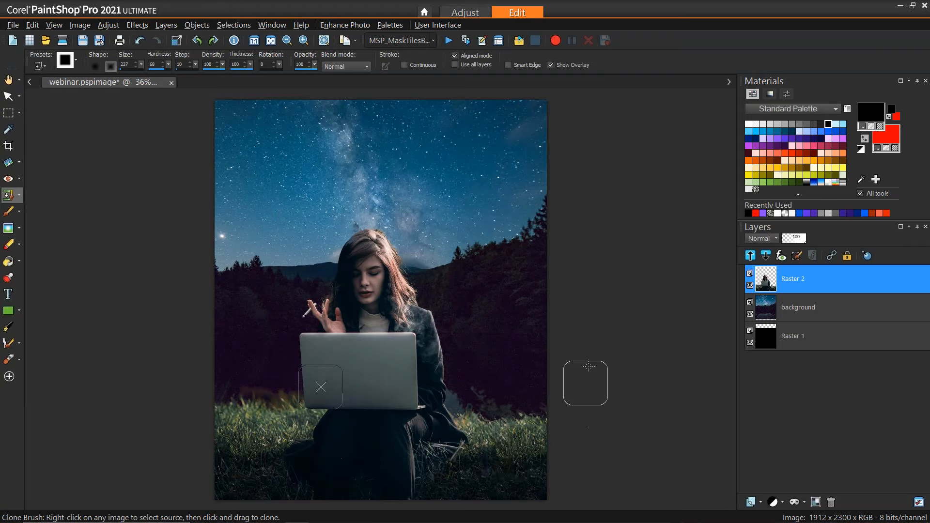
scroll(579, 381, down, 1)
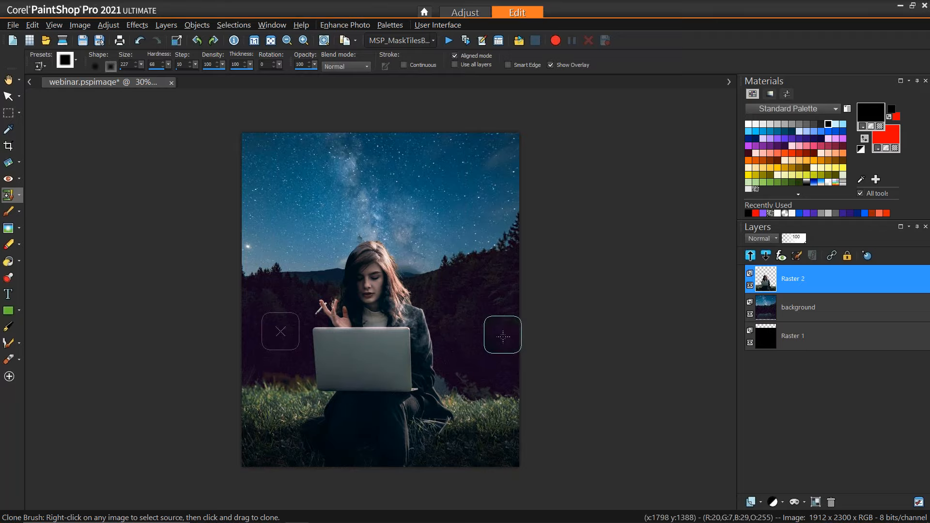
key(ctrl+s)
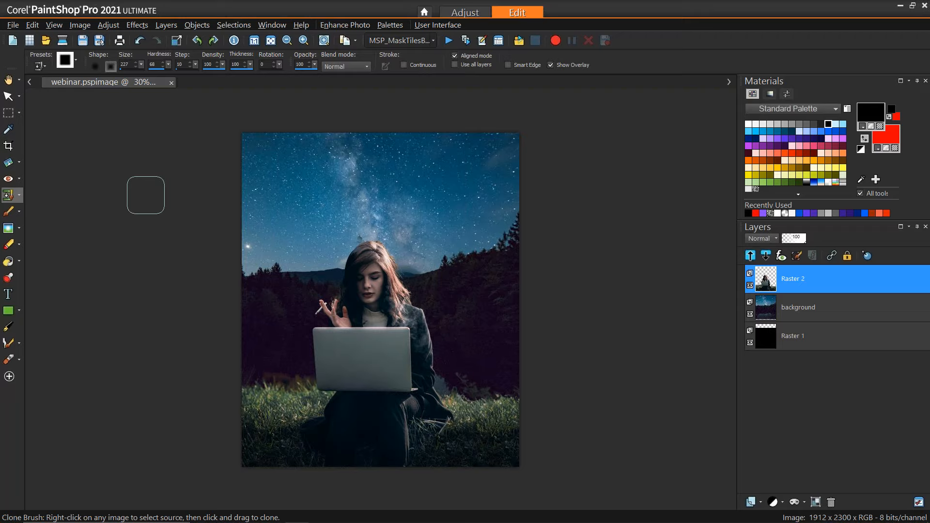
right_click(363, 297)
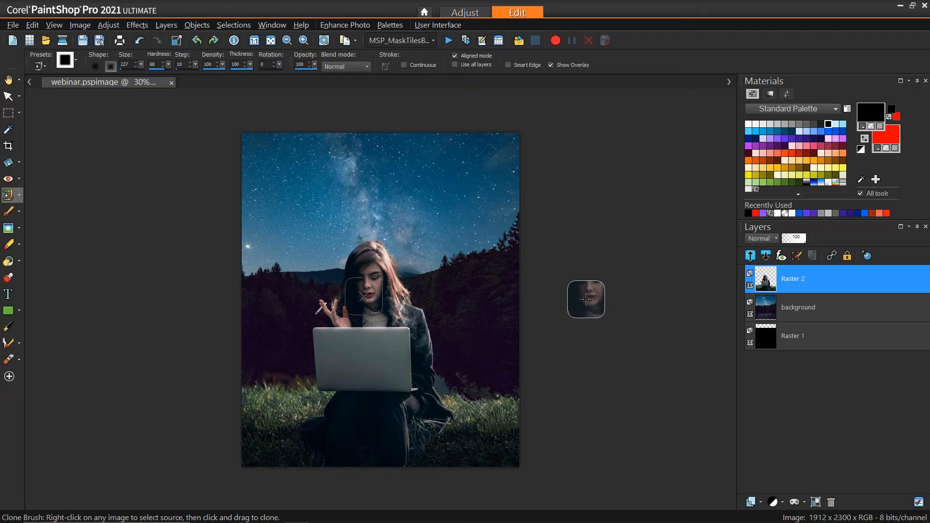
click(8, 79)
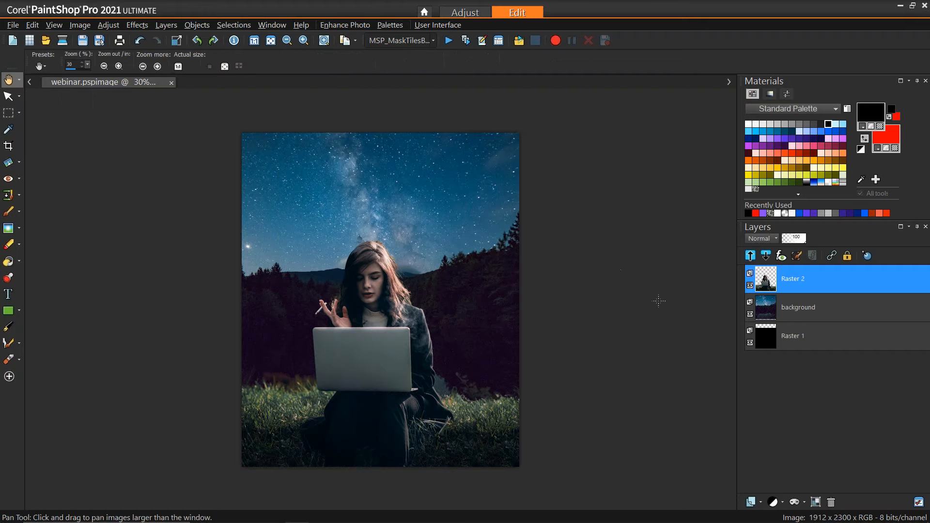
Place the background layer inside a new layer group.
click(798, 312)
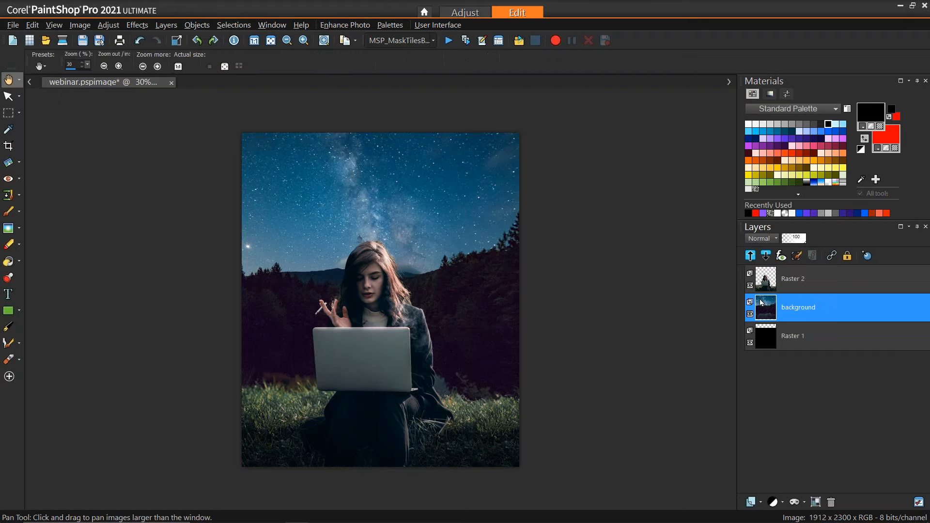
mouse_move(779, 313)
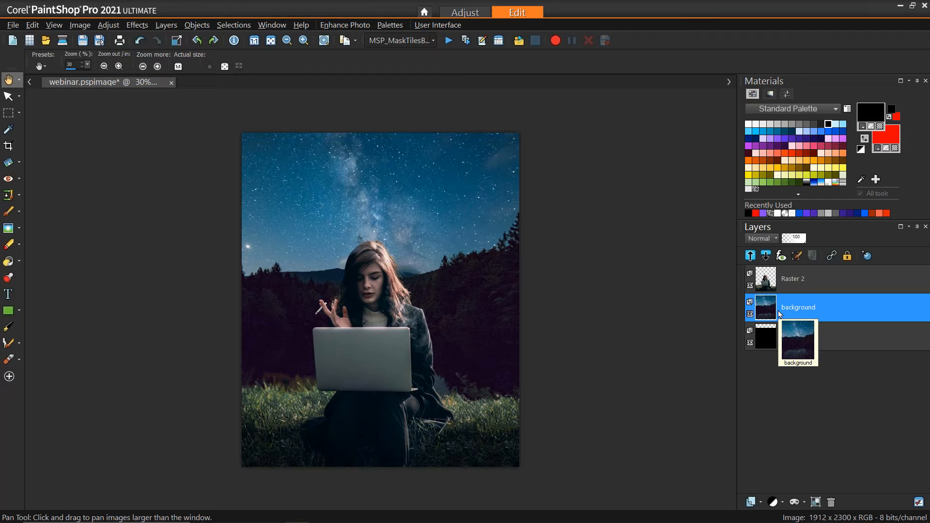
click(762, 504)
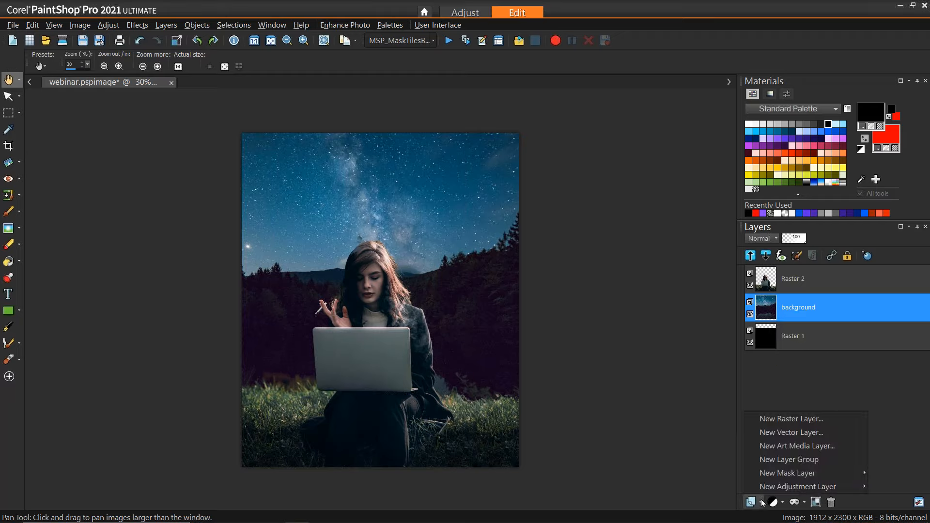
click(766, 463)
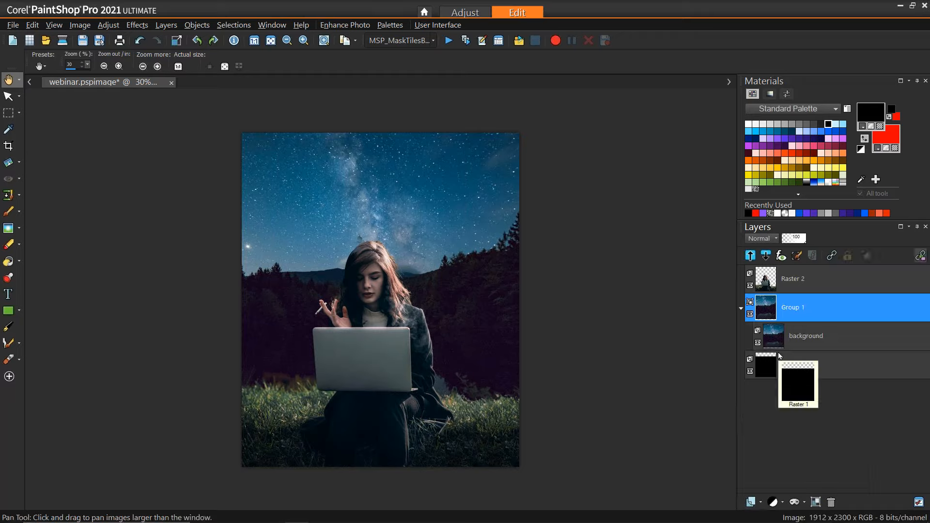
Add a Hue/Saturation/Lightness adjustment layer above the background layer in its group, with Master saturation at -70.
click(805, 338)
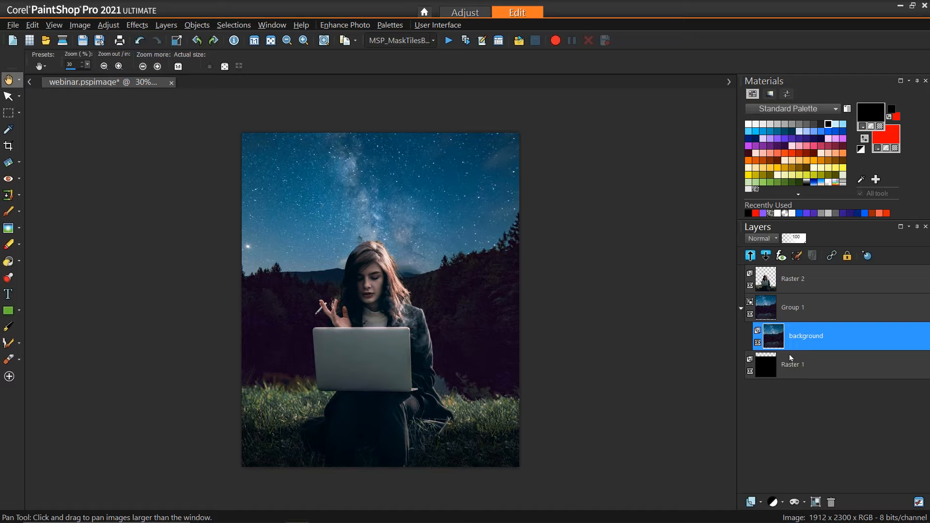
mouse_move(790, 360)
click(783, 502)
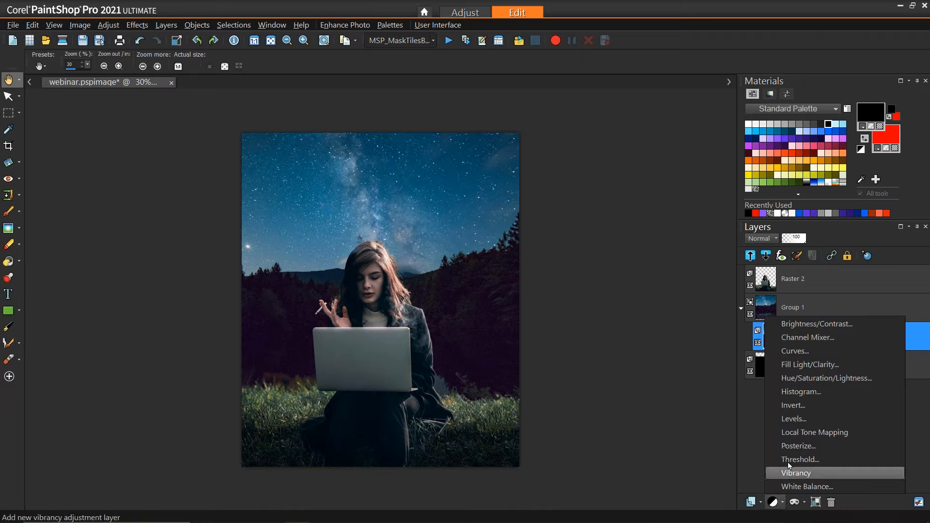
click(795, 379)
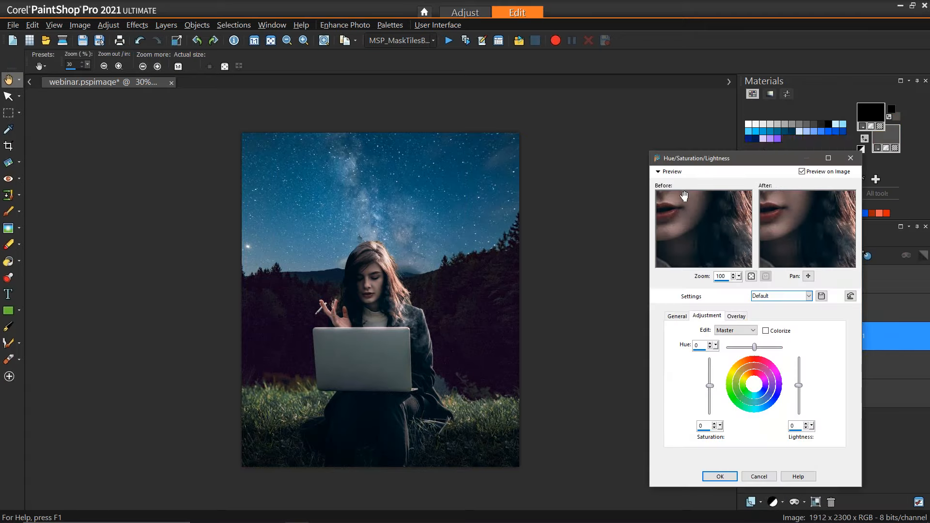
drag(734, 156, 604, 124)
drag(580, 355, 581, 370)
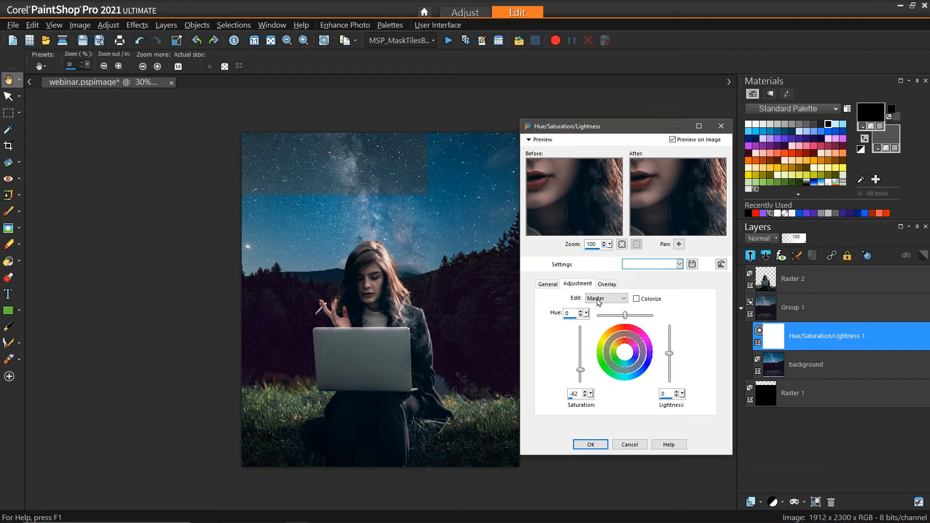
drag(583, 373, 583, 374)
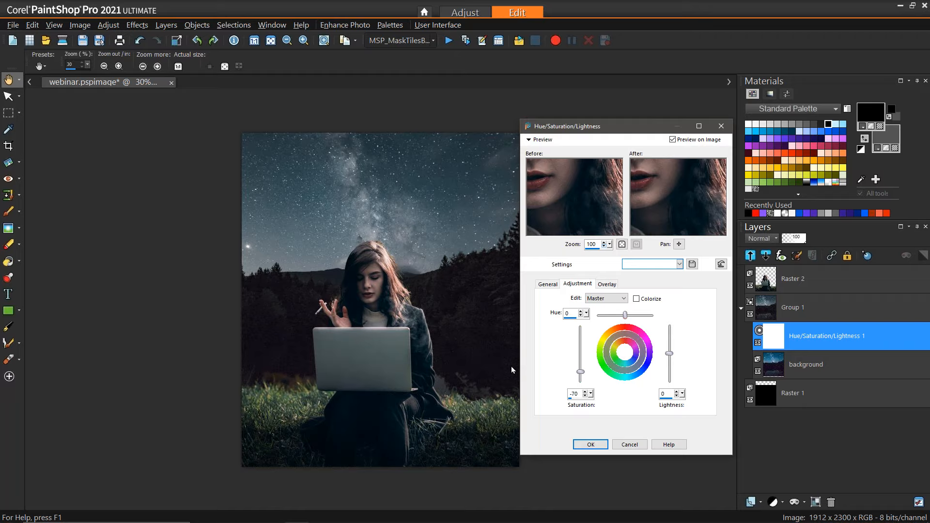
click(590, 445)
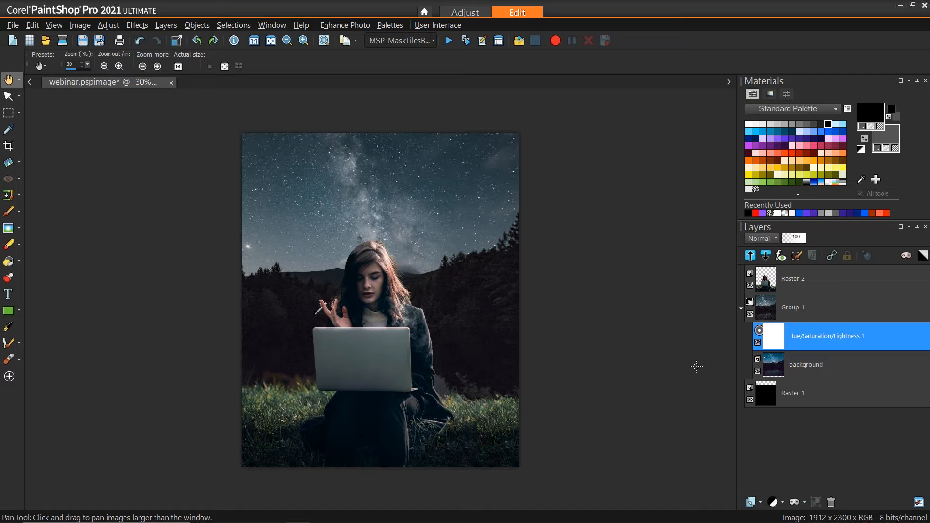
Collapse Group 1 and place the woman's Raster 2 layer inside a new layer group.
click(741, 309)
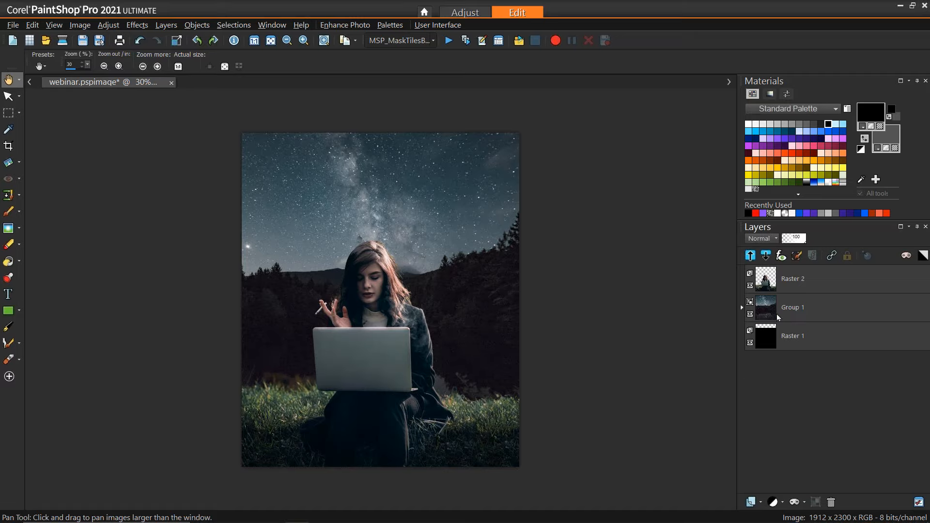
click(818, 280)
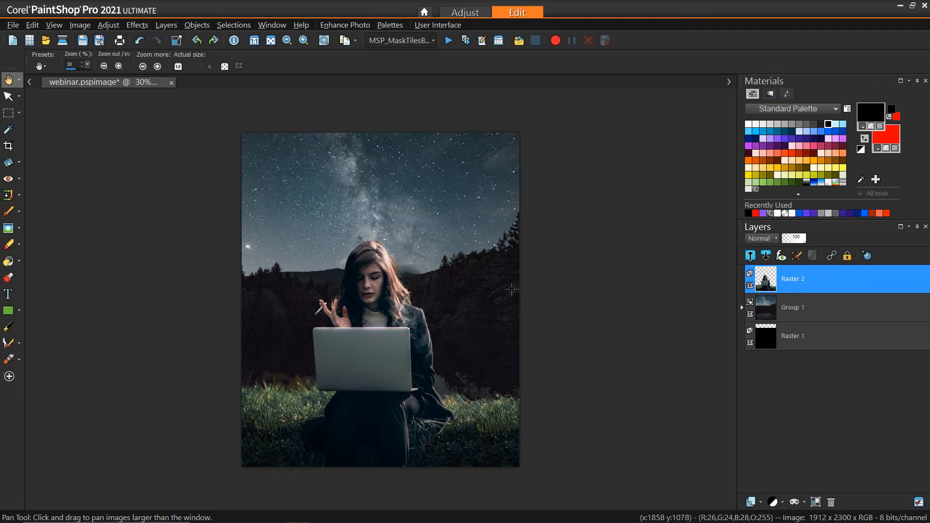
click(760, 503)
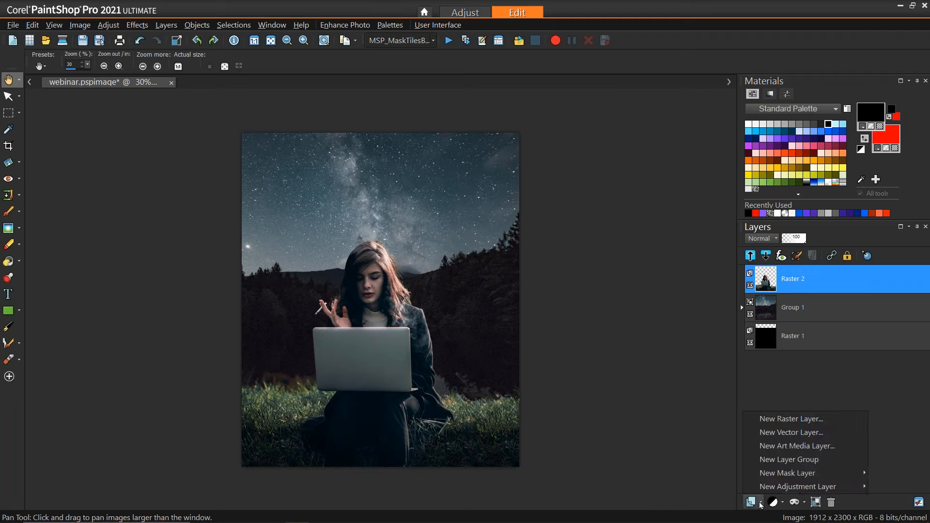
click(780, 461)
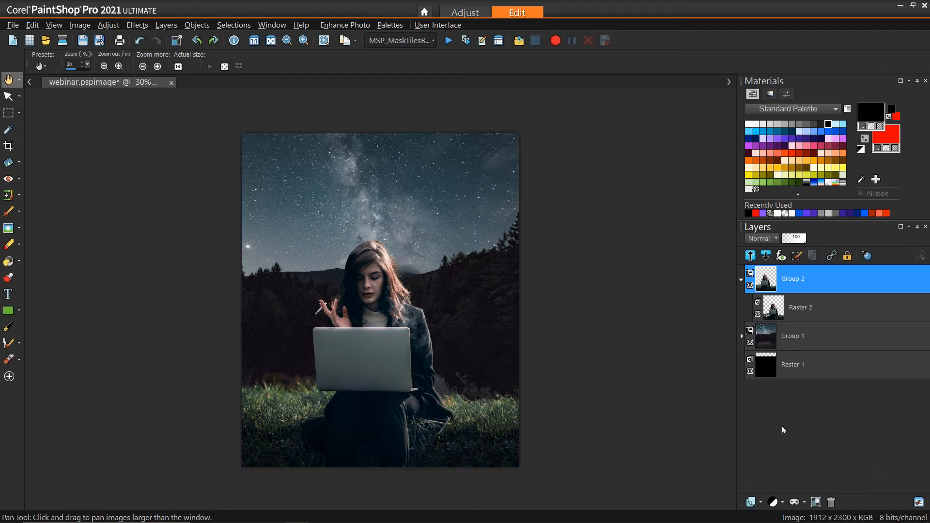
Add a Hue/Saturation/Lightness adjustment layer above Raster 2 in its group and set the Yellows saturation to -100.
click(800, 307)
mouse_move(802, 312)
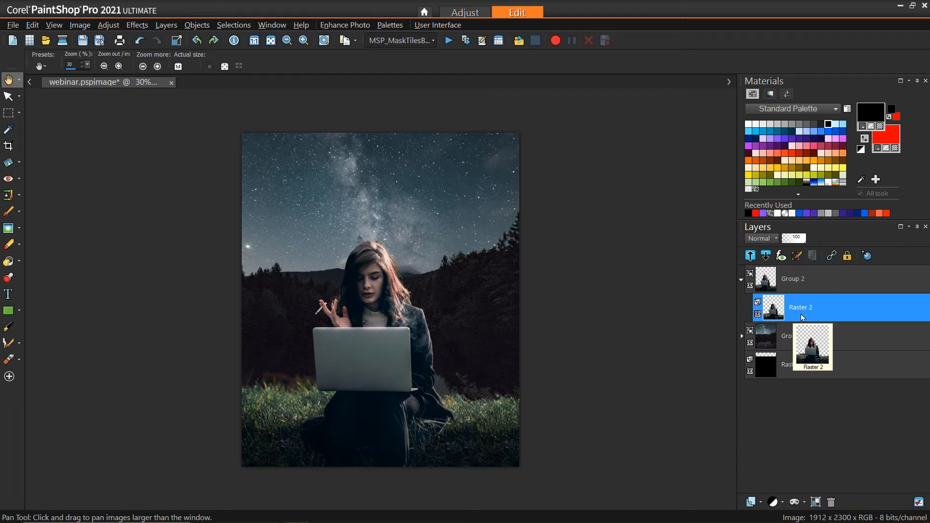
click(782, 503)
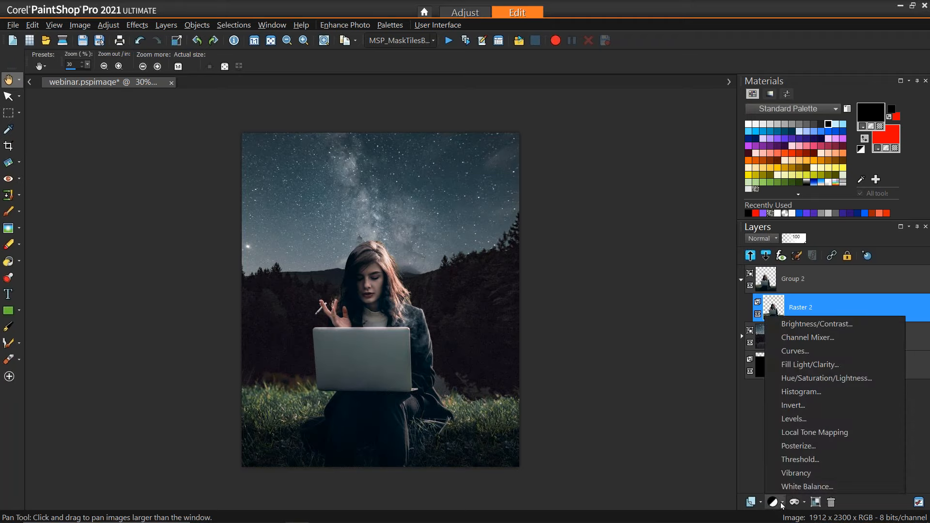
click(797, 382)
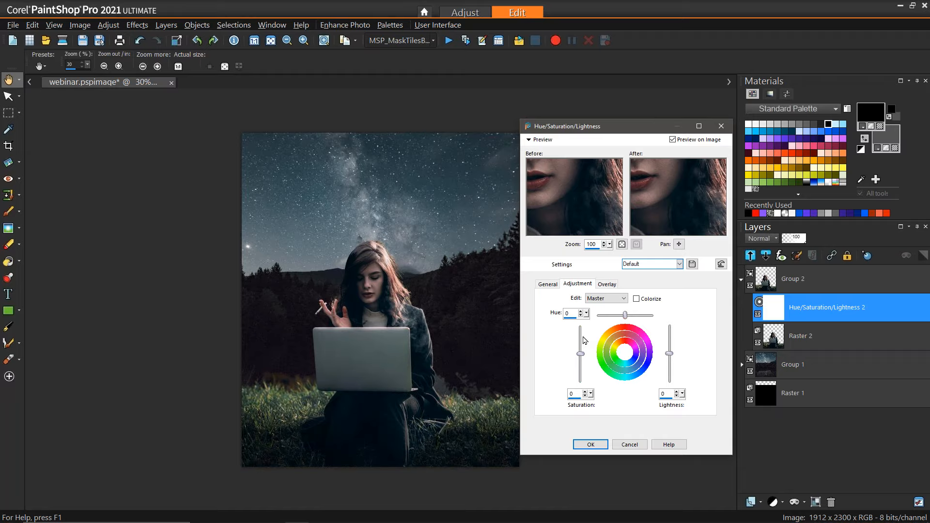
click(624, 301)
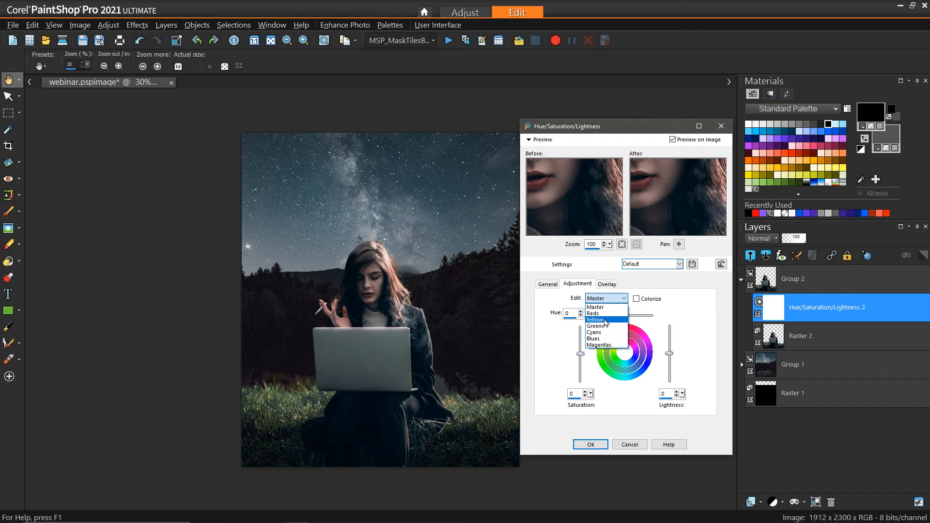
click(605, 320)
drag(580, 354, 580, 383)
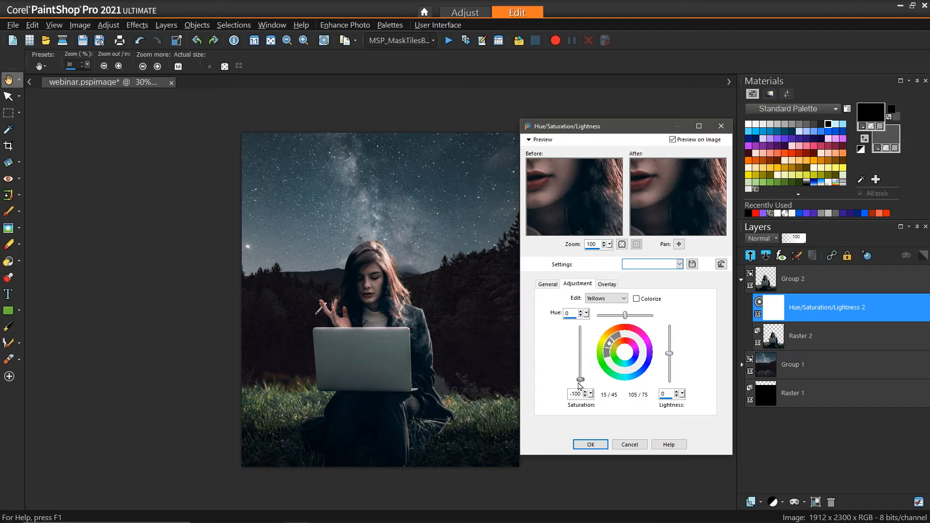
Set the saturation of the Greens, Cyans and Blues to -100 in the woman's adjustment layer.
click(623, 298)
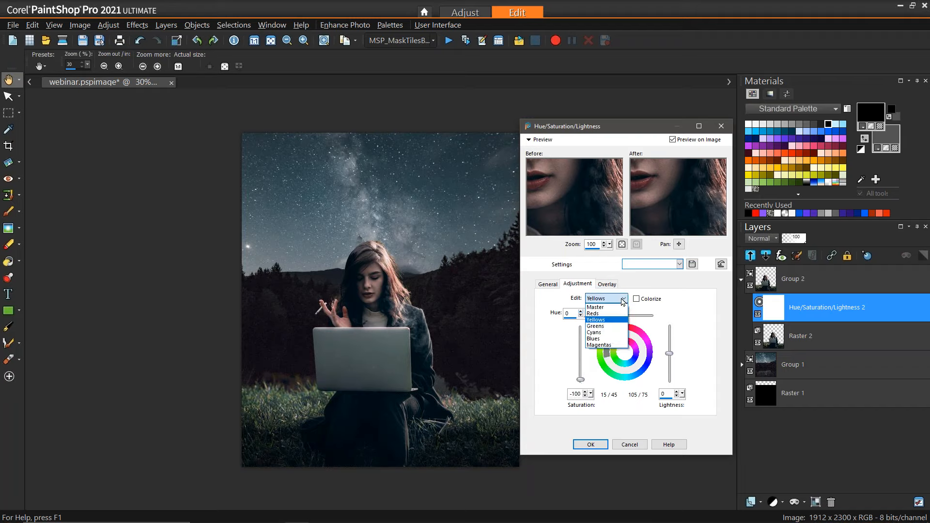
click(605, 328)
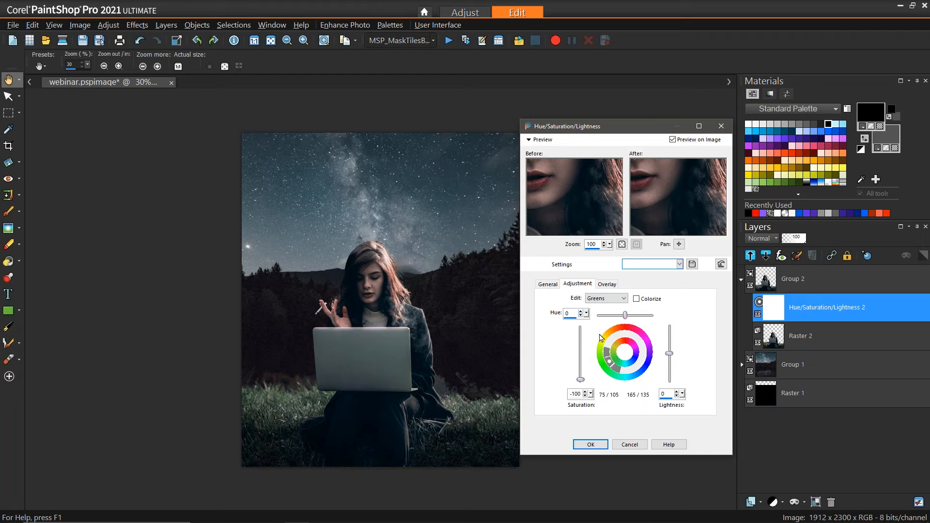
click(622, 299)
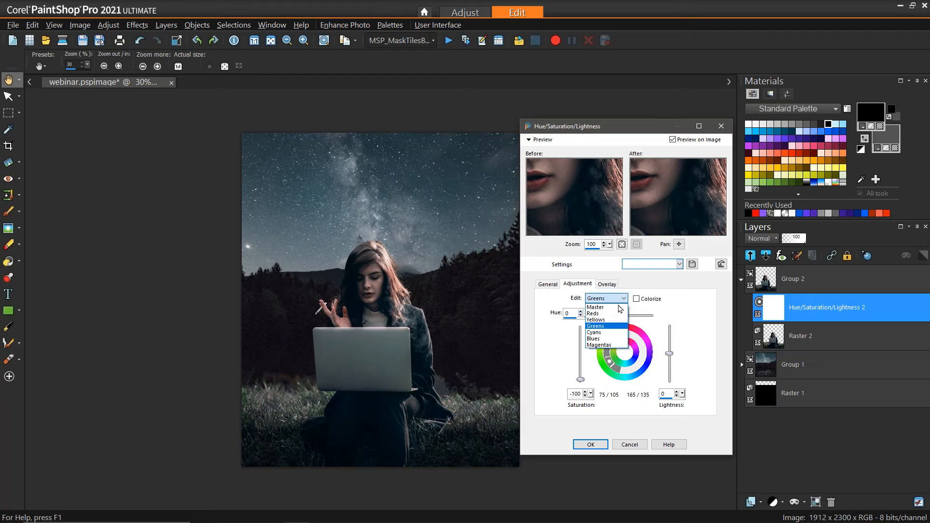
click(608, 333)
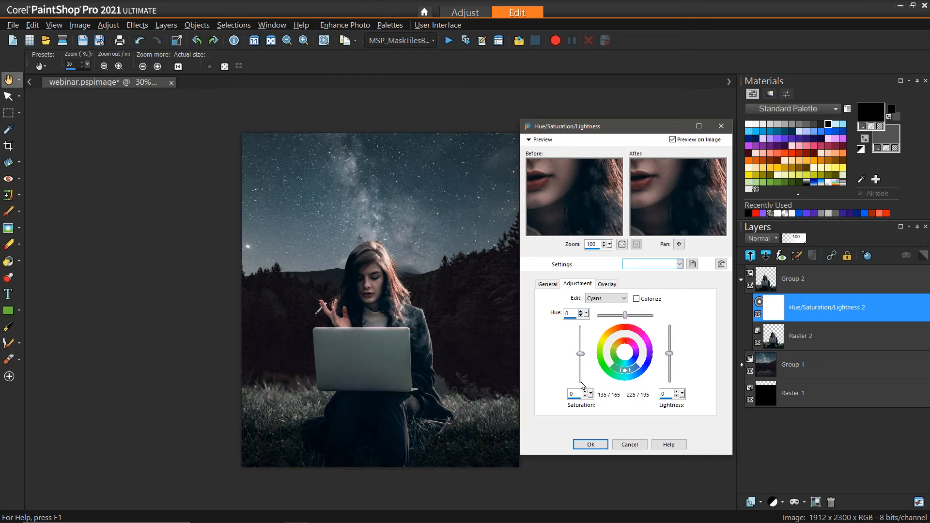
click(623, 299)
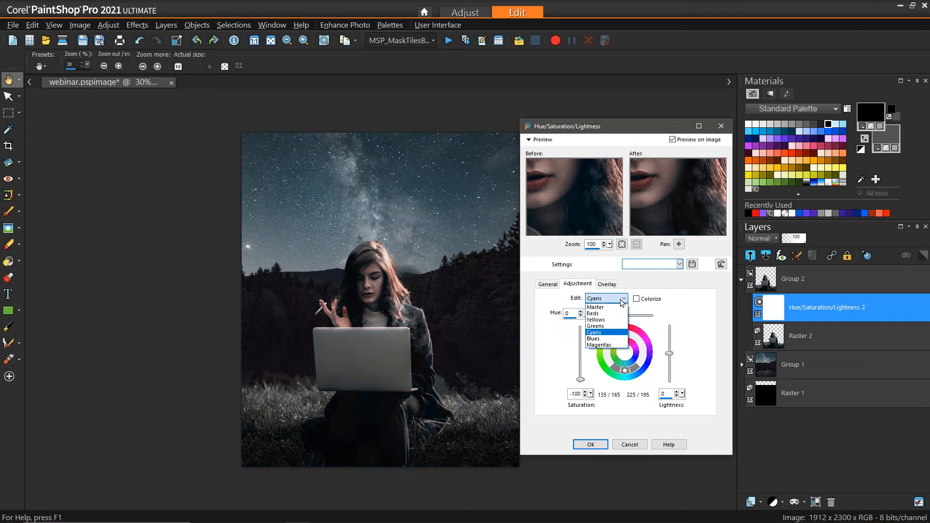
click(600, 339)
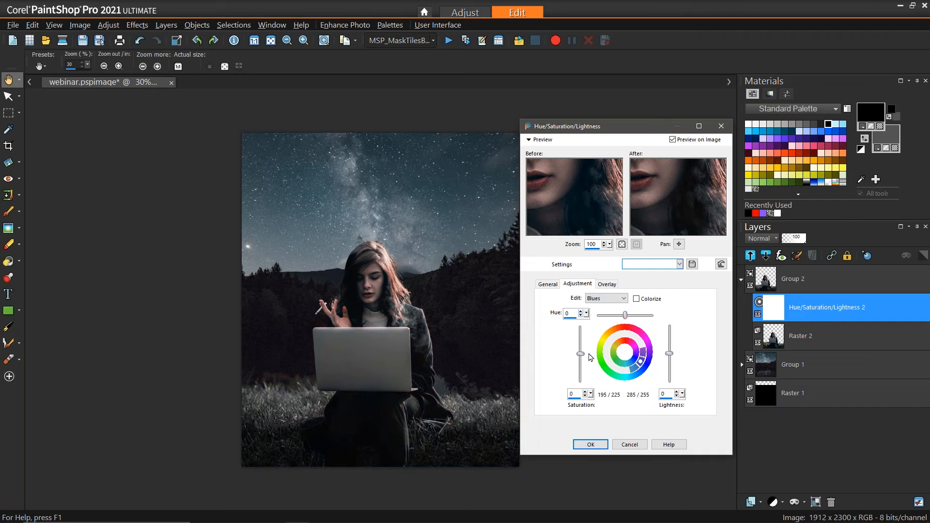
drag(581, 355, 583, 388)
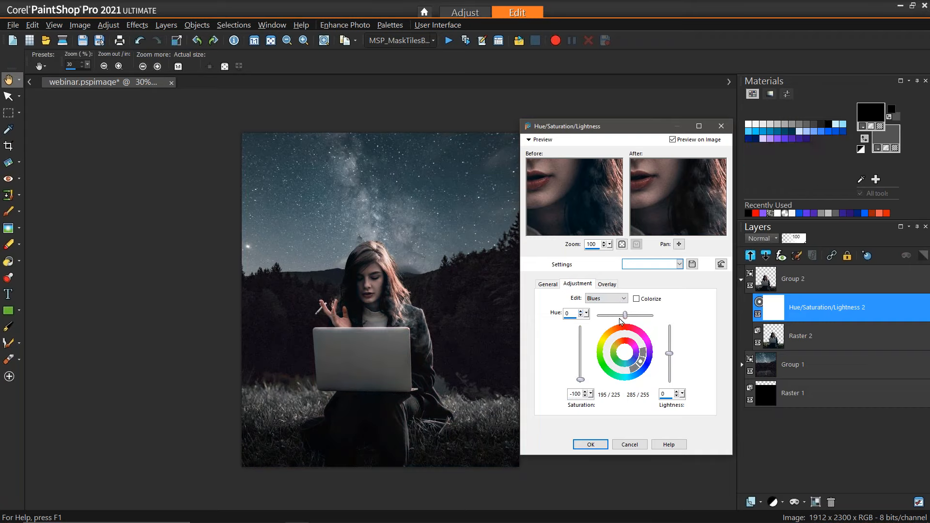
Lower the Magentas saturation in the woman's adjustment layer and apply the Hue/Saturation/Lightness settings.
click(626, 300)
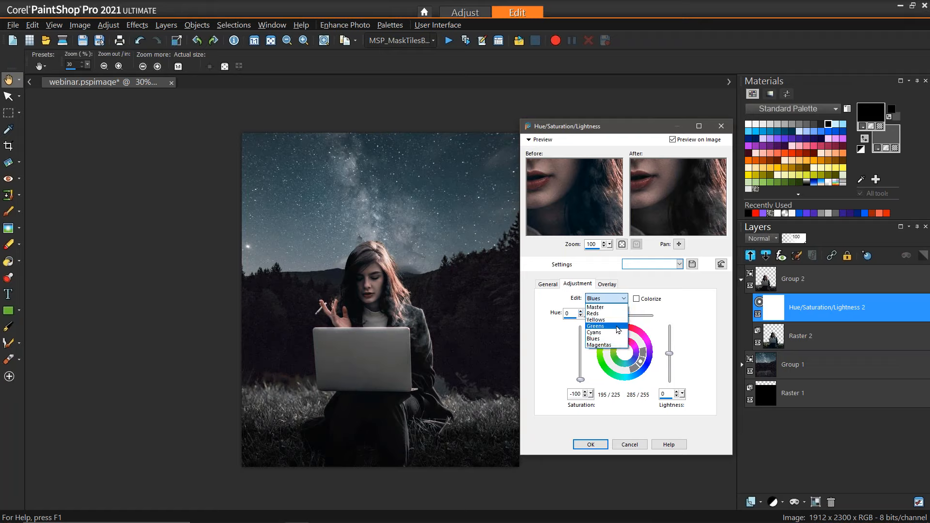
click(613, 348)
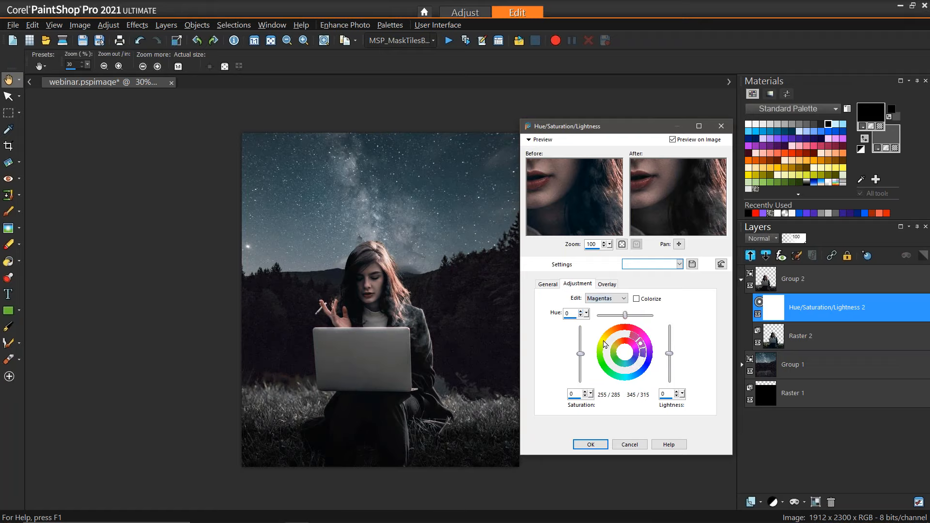
drag(581, 355, 581, 370)
click(585, 442)
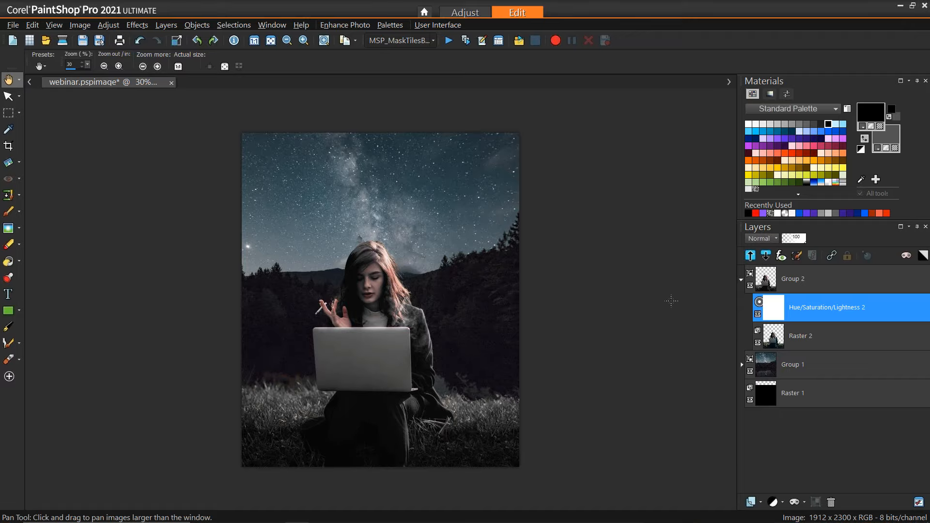
Collapse Group 2 and add a new raster layer above it.
click(741, 280)
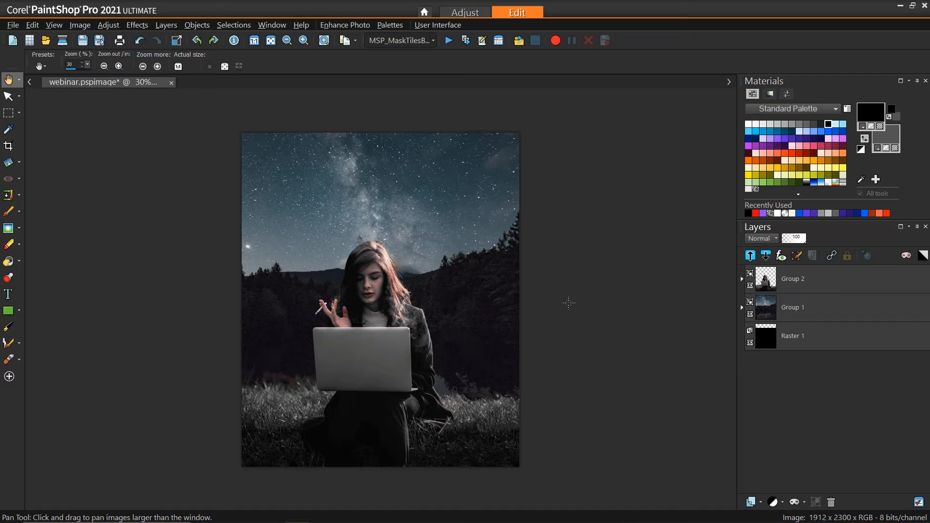
click(761, 502)
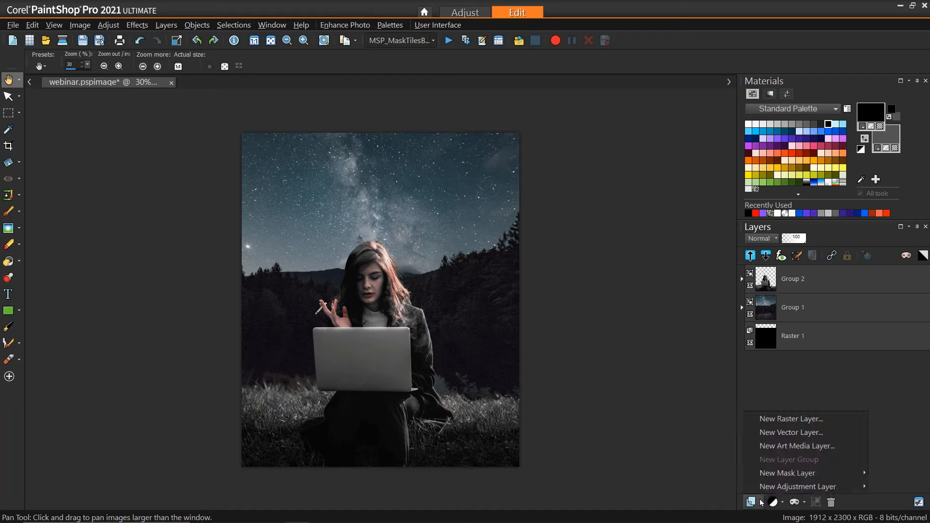
click(779, 420)
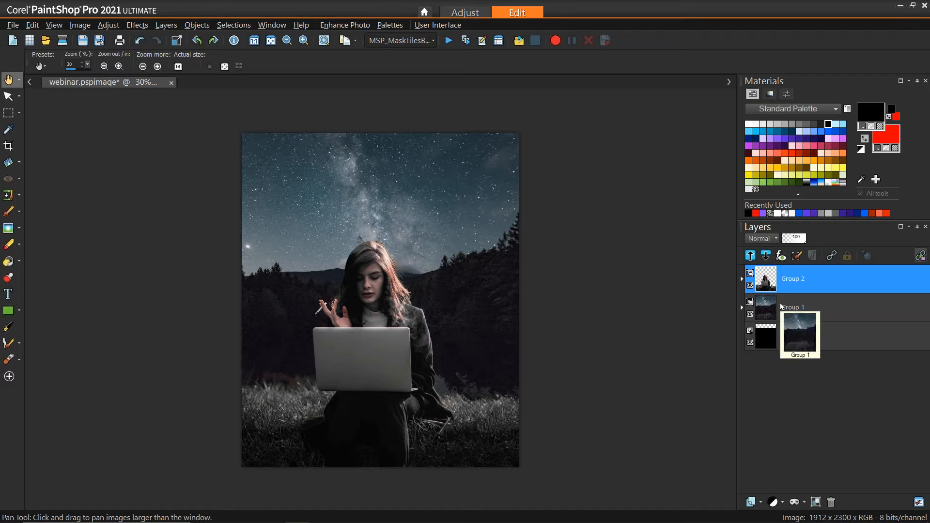
click(760, 501)
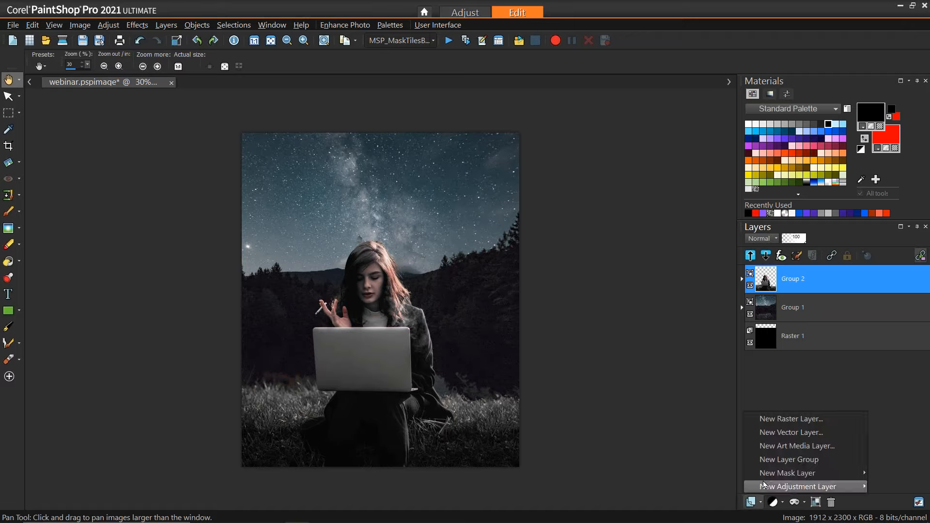
click(790, 419)
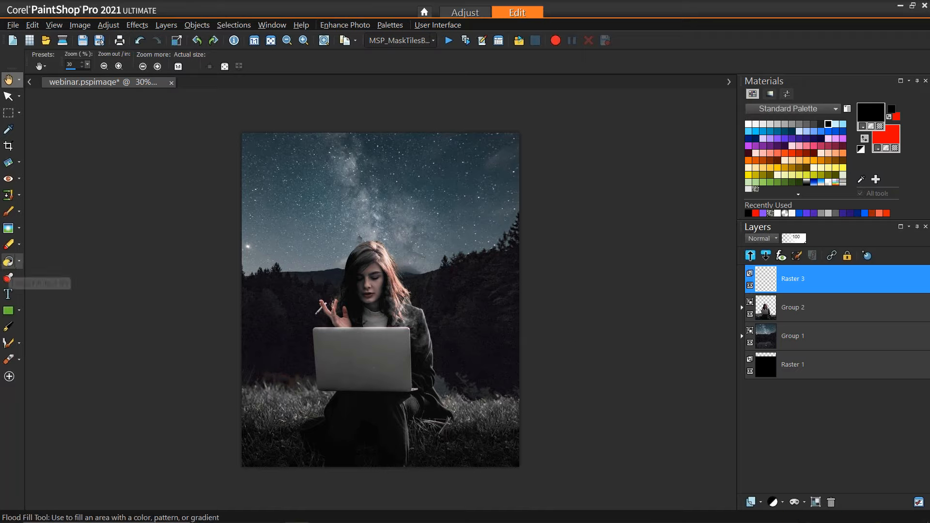
Fill the new Raster 3 layer with purple from the Standard Palette using the Flood Fill tool.
click(9, 262)
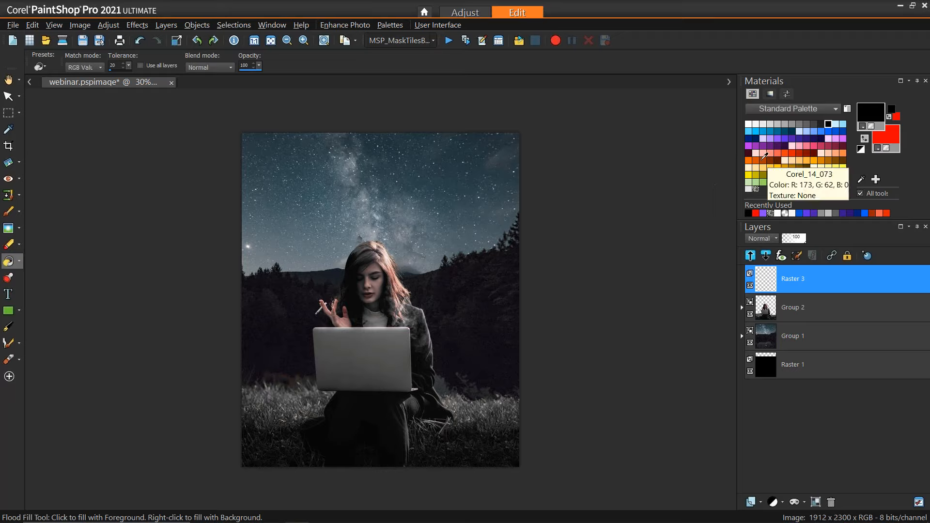
click(779, 137)
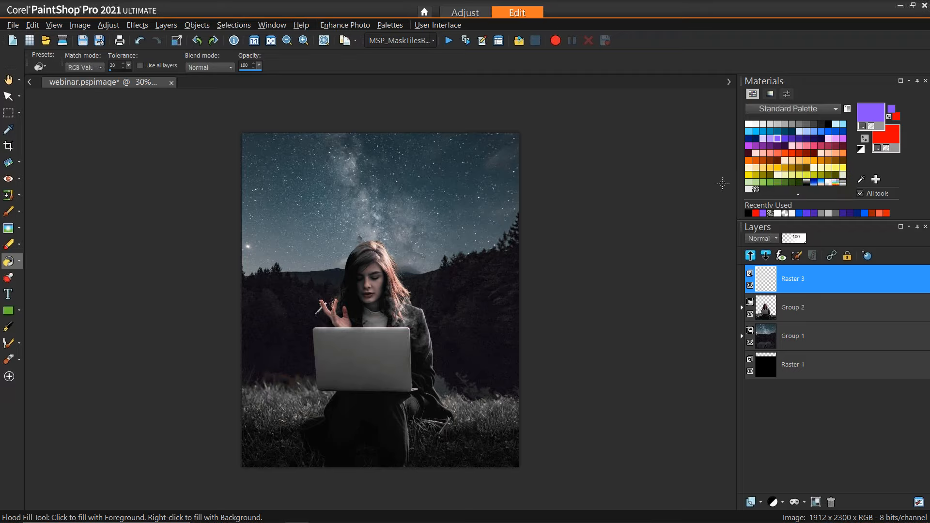
click(463, 220)
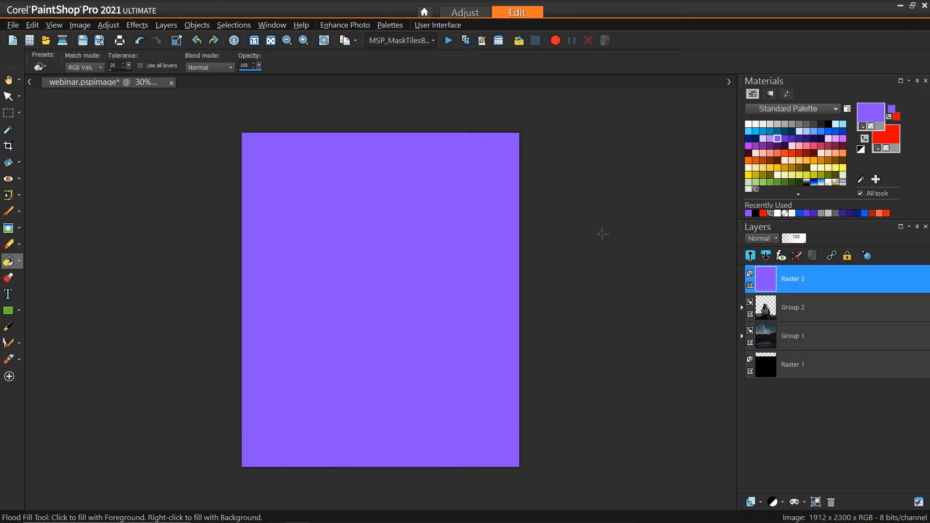
Set the purple layer's blend mode to Soft Light and its opacity to 77, and save the image.
click(776, 238)
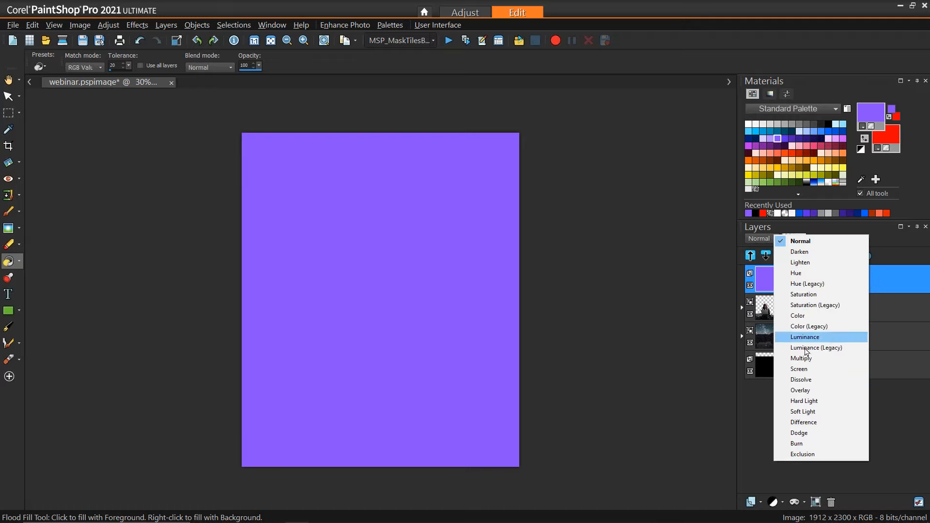
click(817, 410)
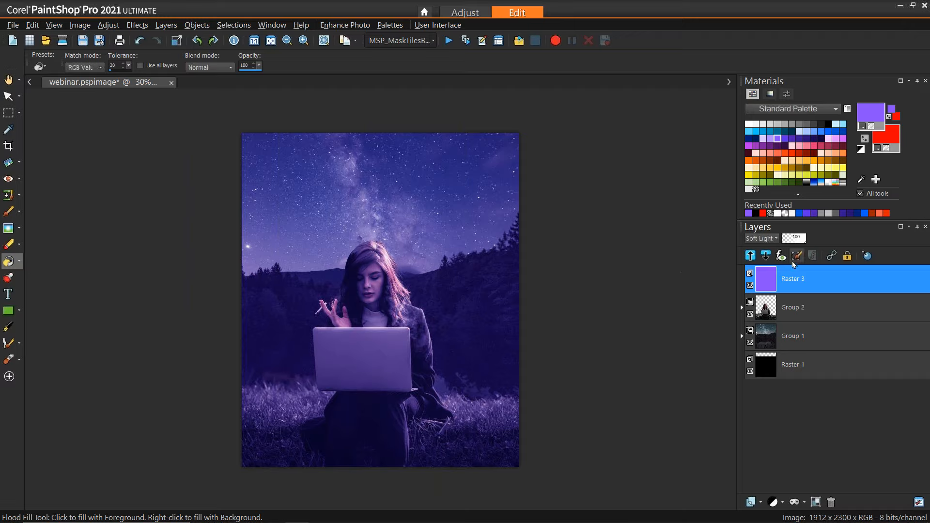
mouse_move(790, 283)
drag(804, 240, 800, 241)
key(ctrl+s)
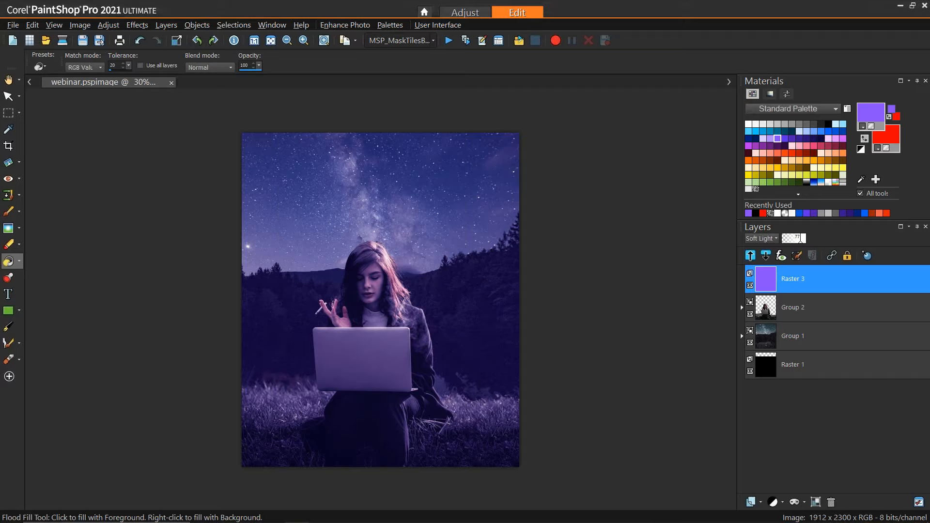
Add the main-friend-isolated jellyfish as a layer below Raster 3, scale it to about 77% and move it up around the woman's head.
drag(929, 271, 810, 290)
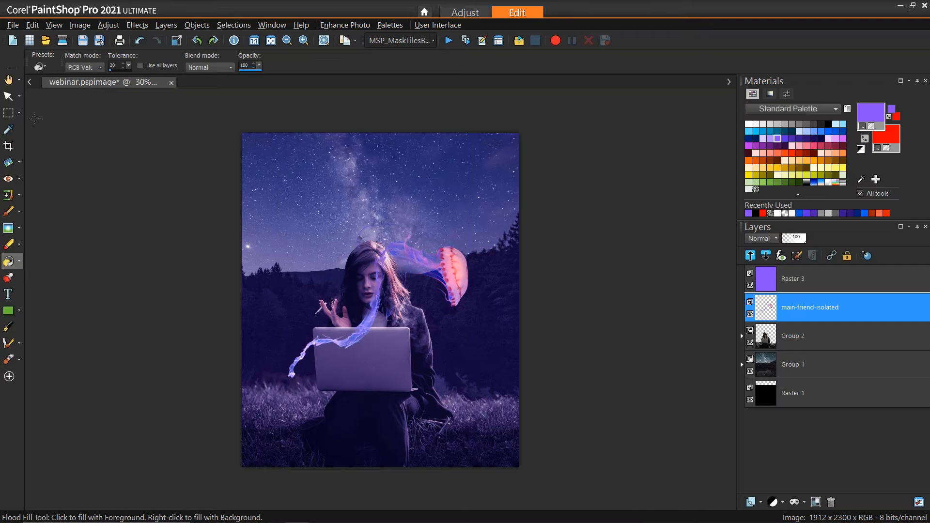
click(8, 97)
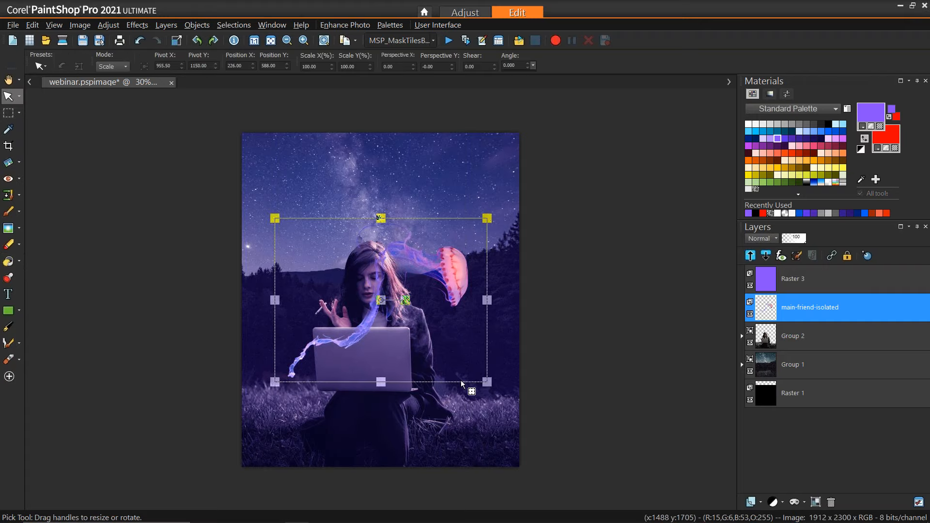
drag(487, 383, 442, 338)
drag(373, 315, 400, 289)
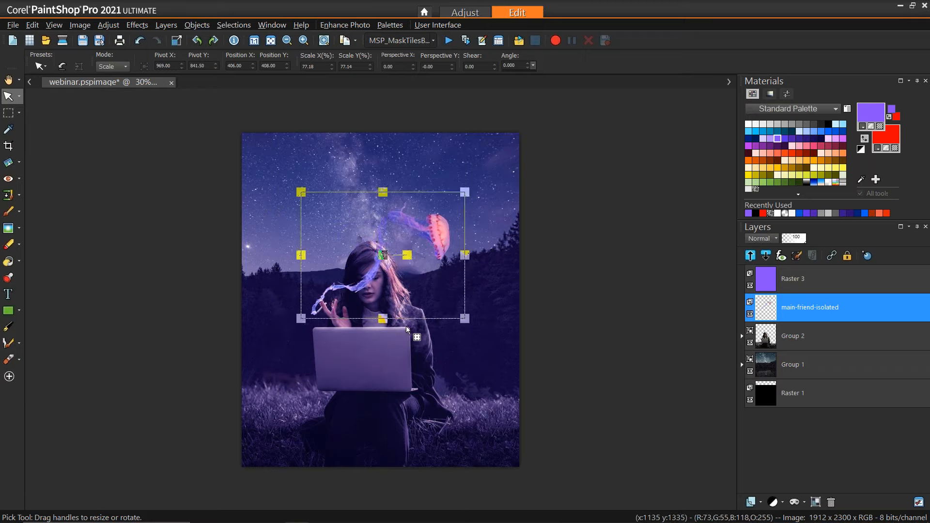
Scale the jellyfish to about 73%, rotate it to about 351.5° and position its tentacles across the woman's head and raised hand.
drag(464, 318, 455, 310)
drag(404, 252, 402, 247)
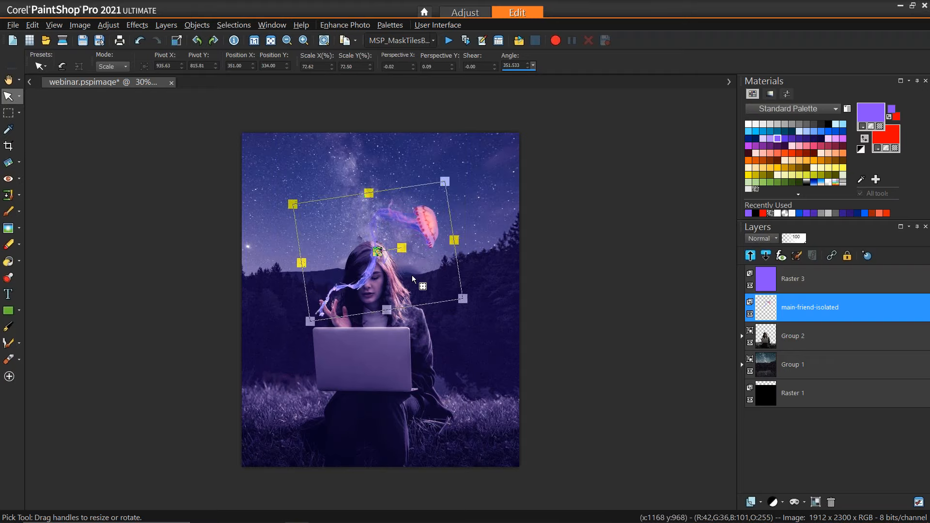
drag(377, 251, 370, 250)
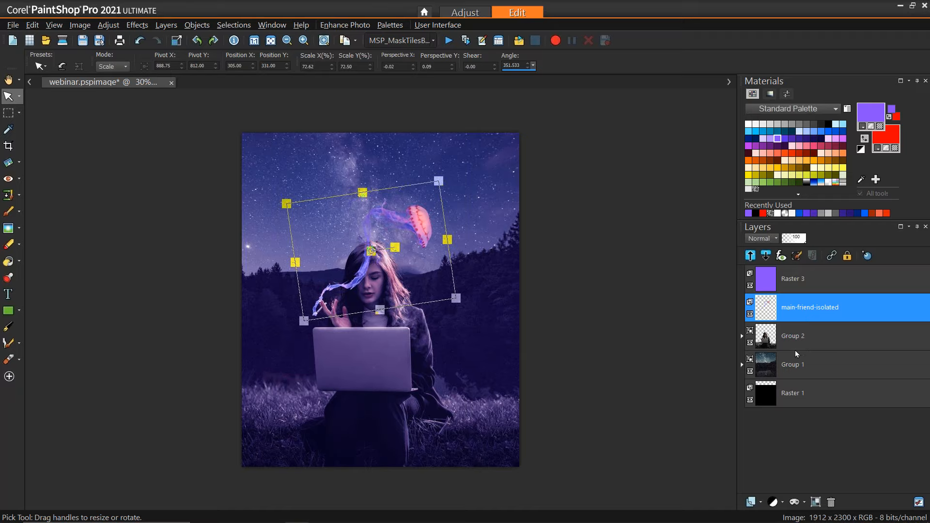
Hide the jellyfish, Raster 3, Group 1 and Raster 1 layers, leaving only the woman's Group 2 shown.
mouse_move(791, 341)
mouse_move(785, 310)
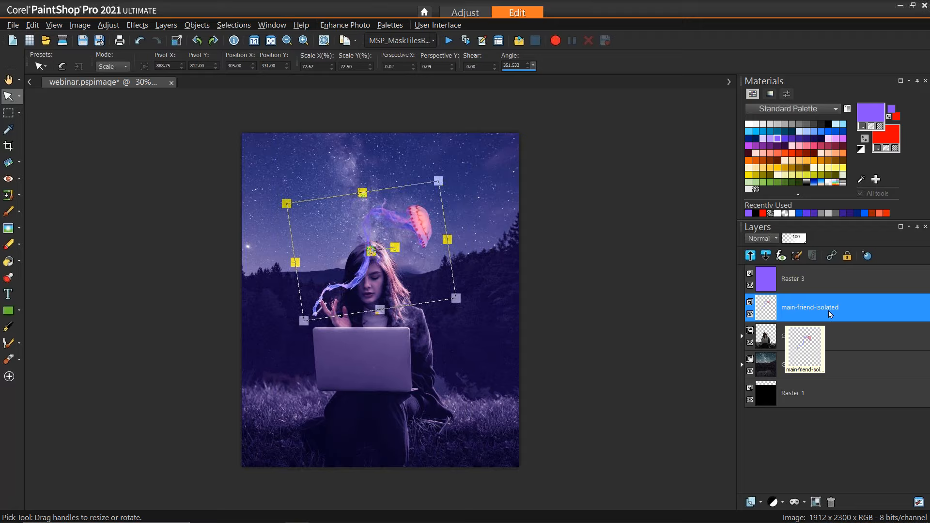
click(750, 314)
click(751, 285)
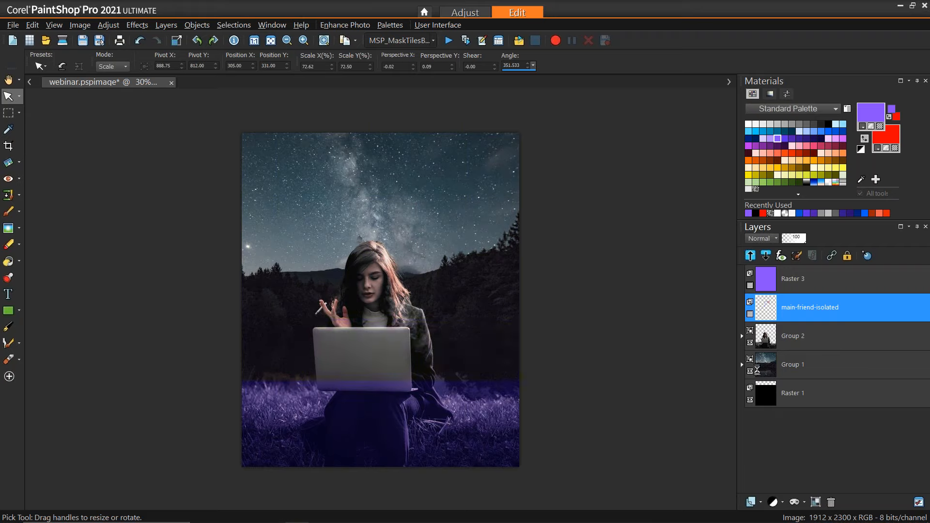
click(750, 371)
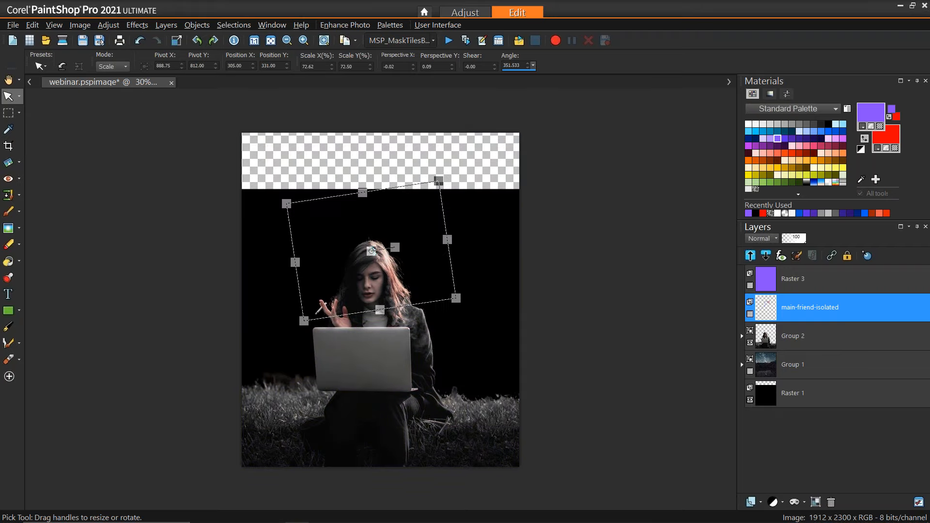
click(750, 399)
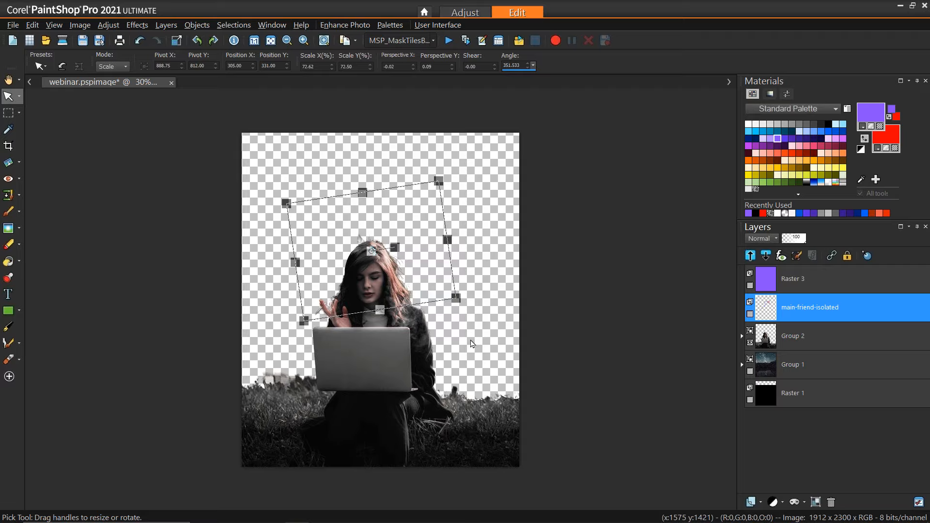
mouse_move(796, 315)
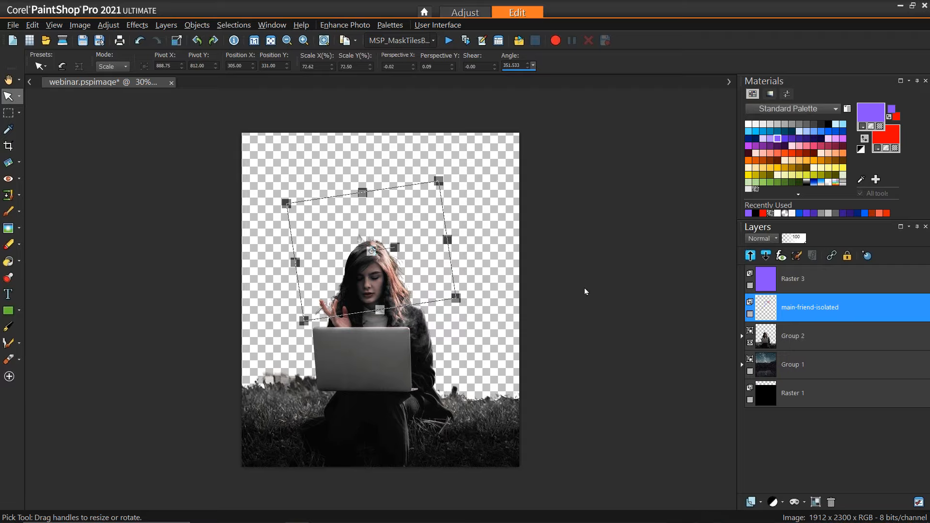
Add a mask to the main-friend-isolated layer from webinar.pspimage, created from source opacity.
click(803, 504)
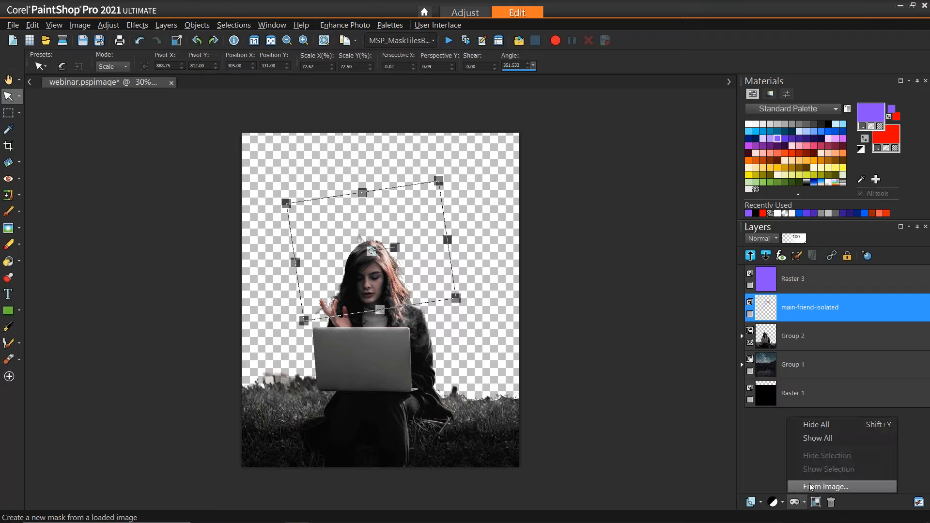
click(811, 487)
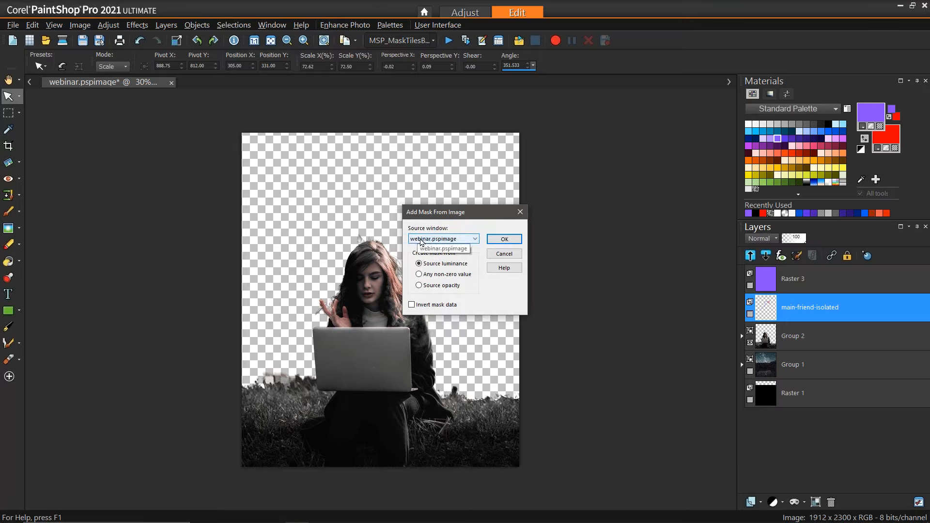
click(419, 285)
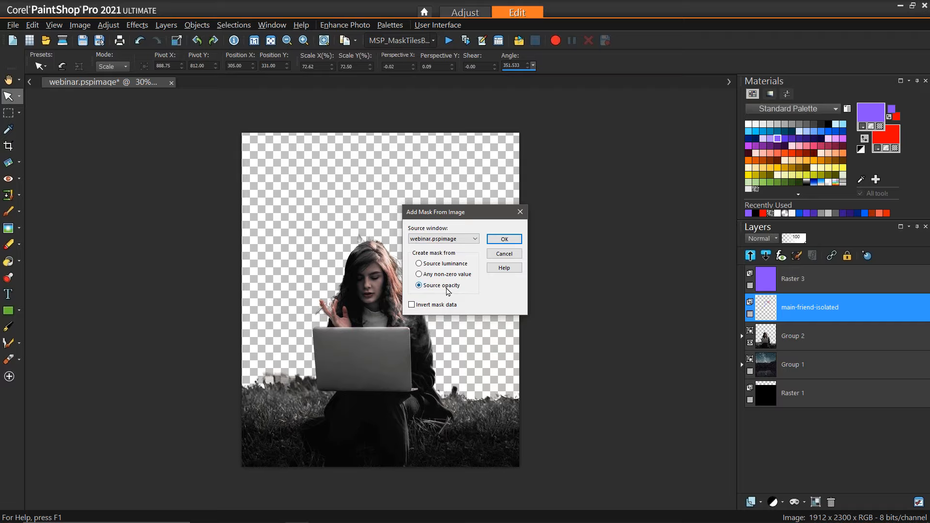
click(499, 244)
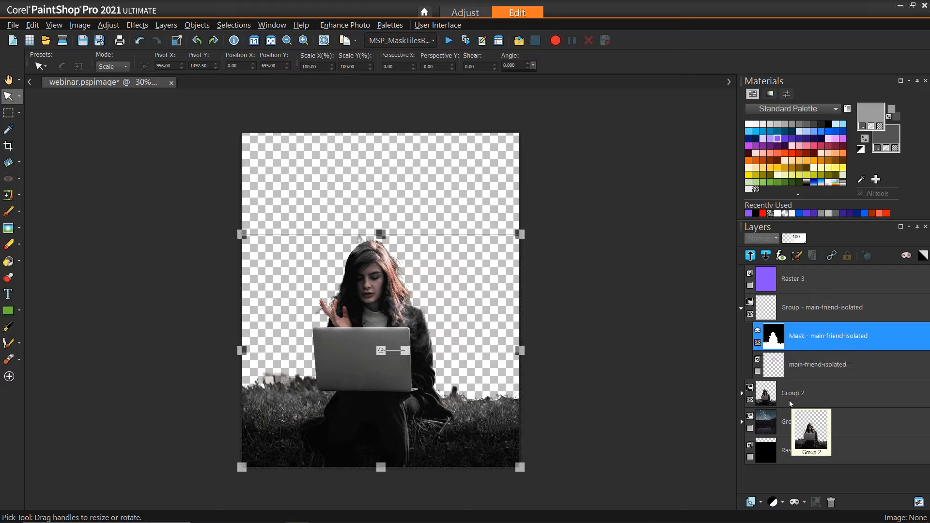
Hide Group 2, show the main-friend-isolated layer, and invert its mask with Negative Image.
click(750, 400)
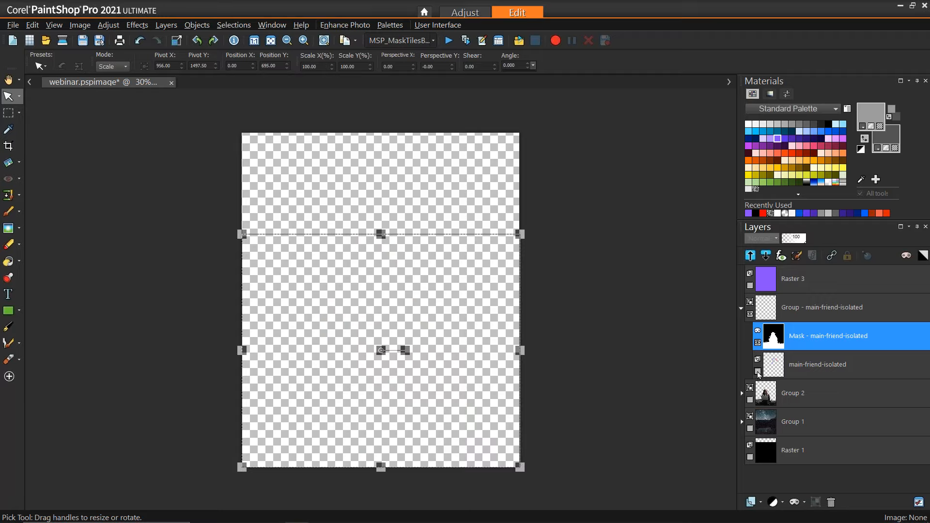
click(757, 371)
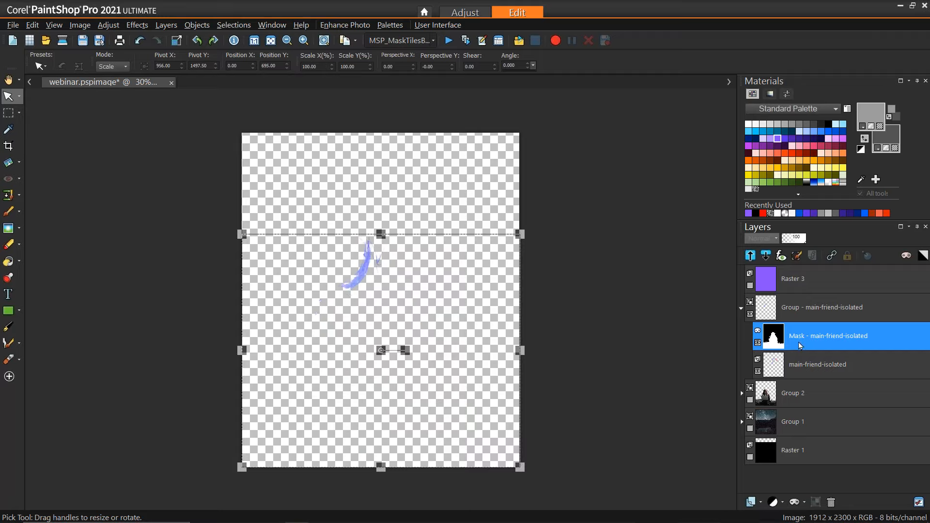
mouse_move(843, 344)
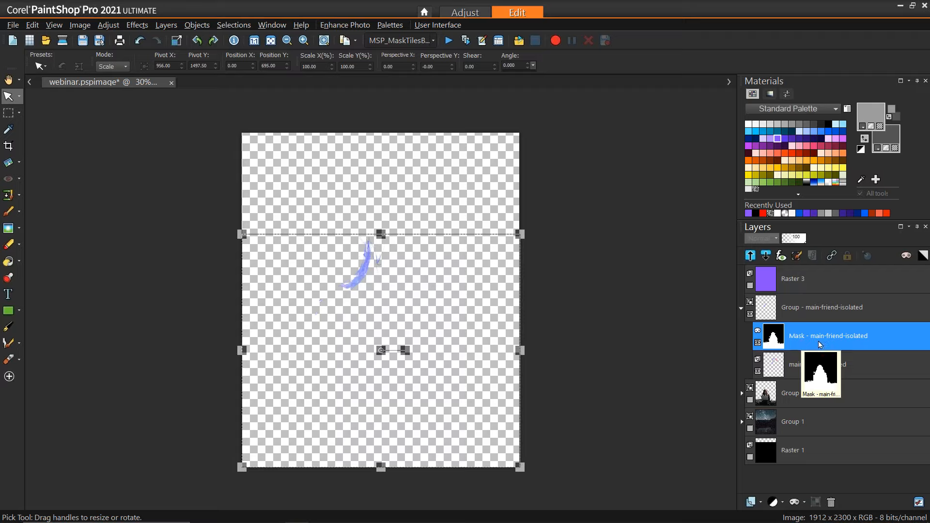
click(81, 26)
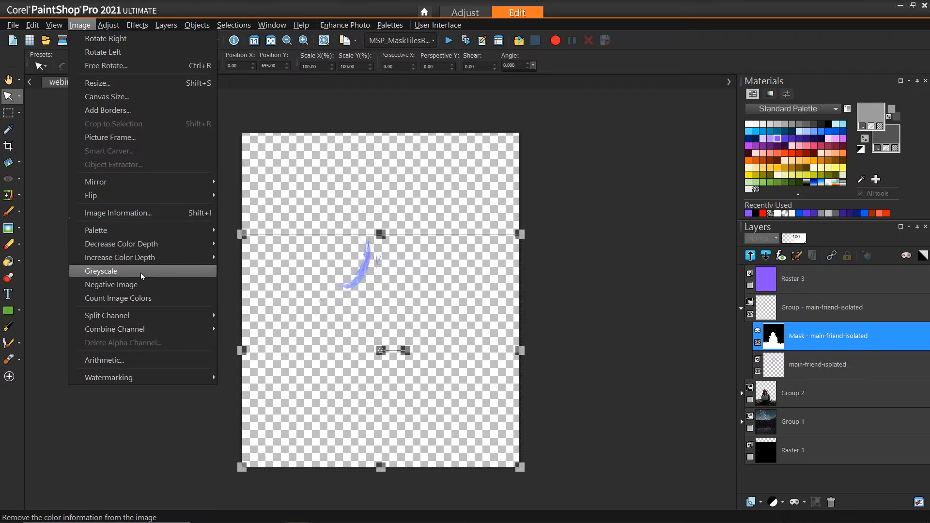
click(138, 285)
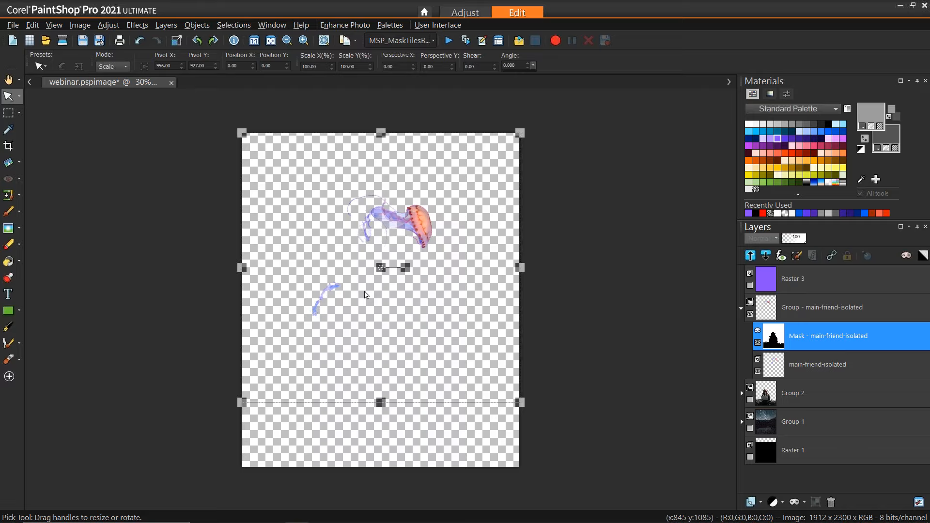
Show Raster 3, Group 2, Group 1 and Raster 1 again, and select the main-friend-isolated layer inside its mask group.
mouse_move(766, 305)
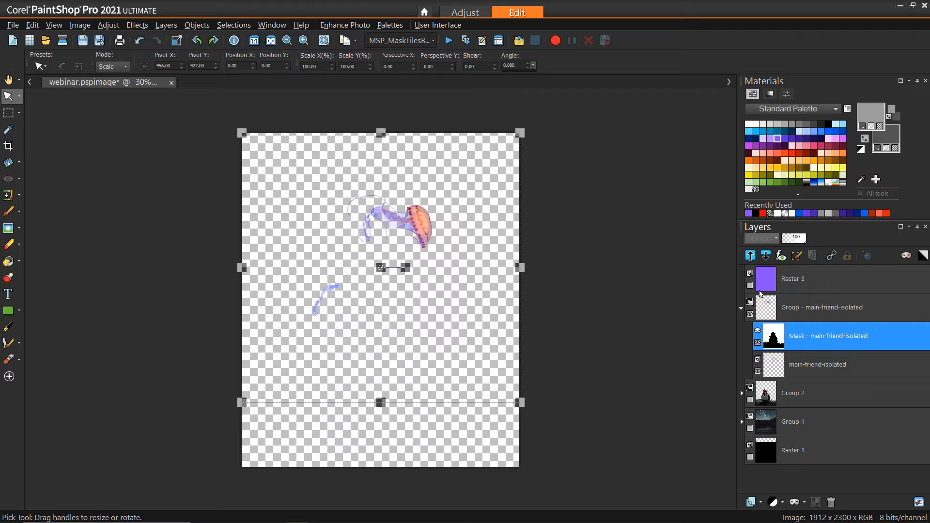
click(749, 286)
click(750, 400)
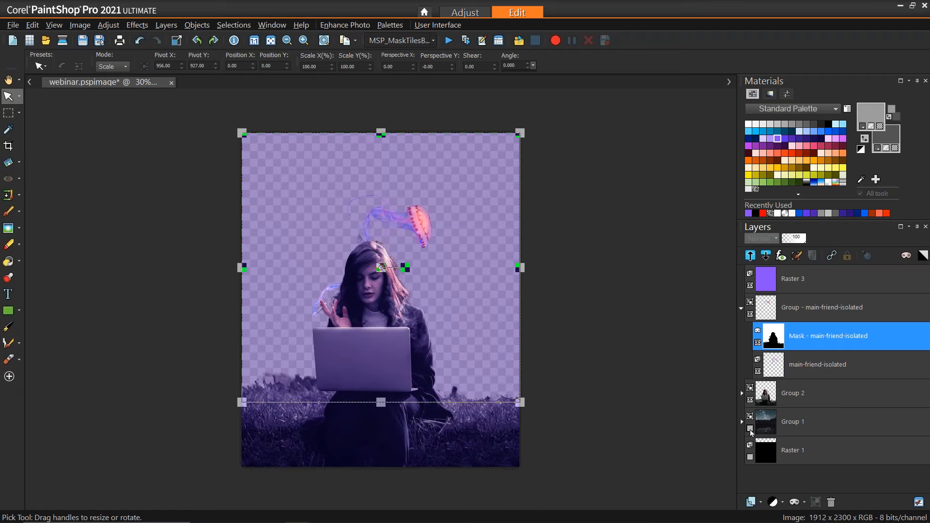
click(750, 429)
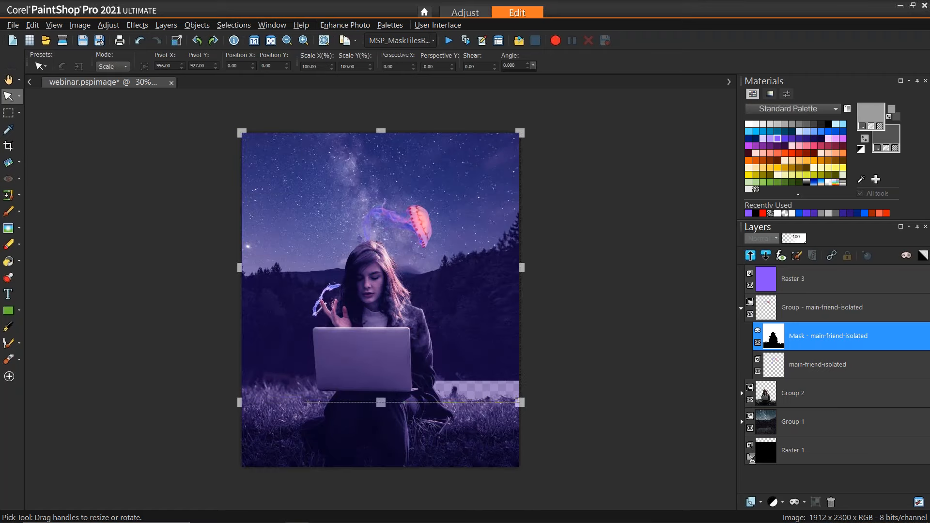
click(752, 457)
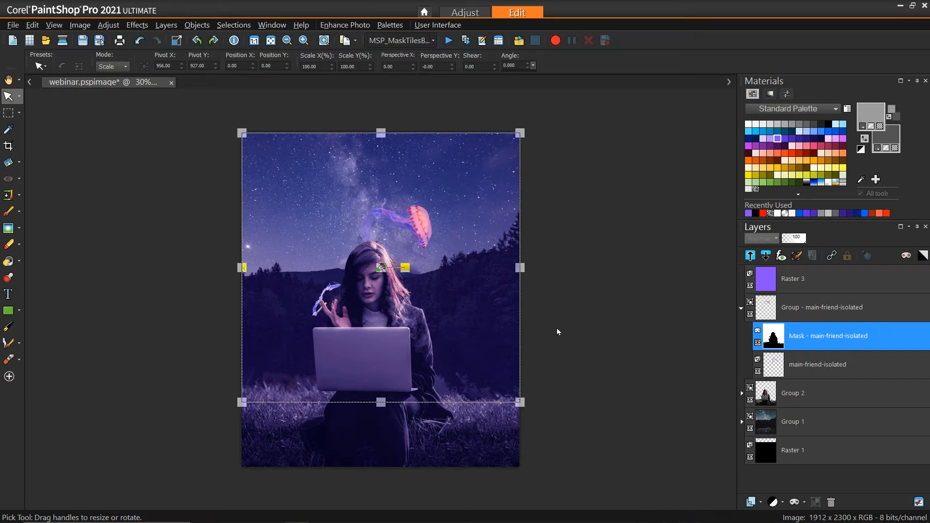
click(800, 361)
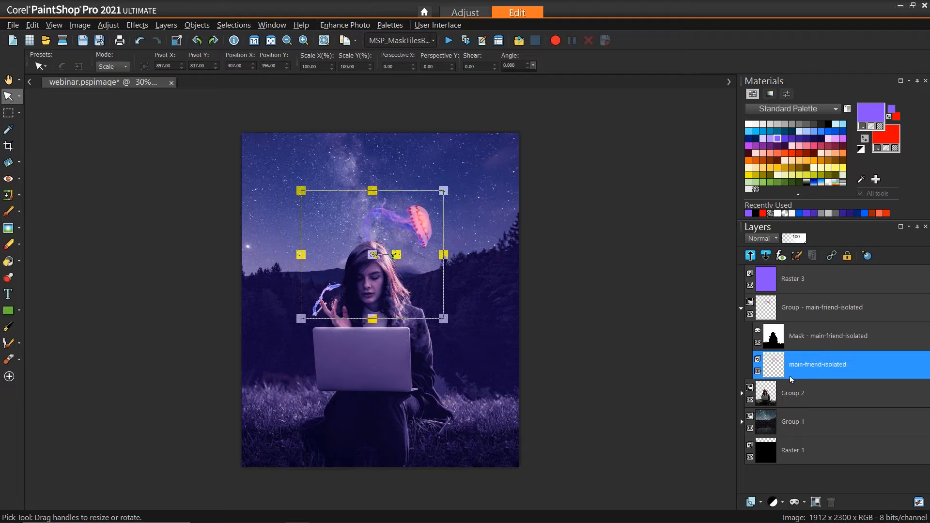
Add a Levels adjustment layer above main-friend-isolated with RGB input levels of 0, 67 and 150 to brighten the jellyfish.
click(783, 504)
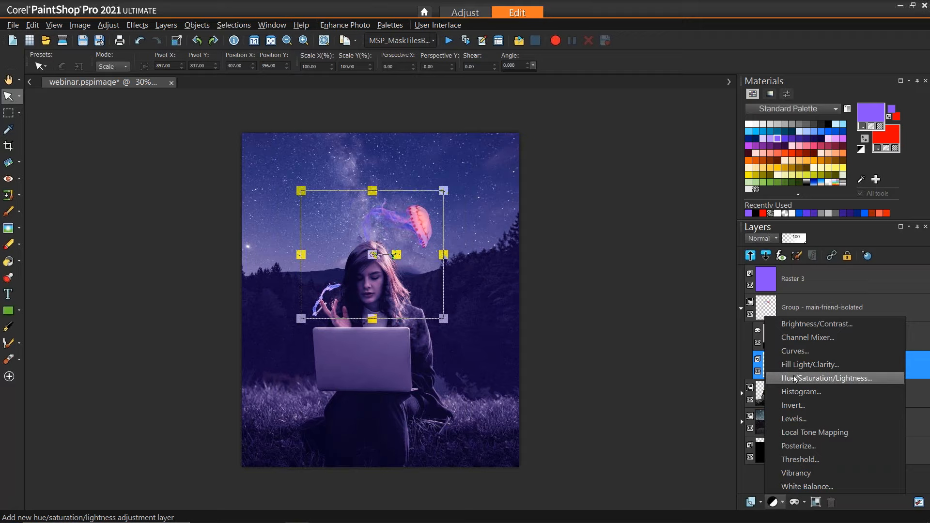
click(795, 419)
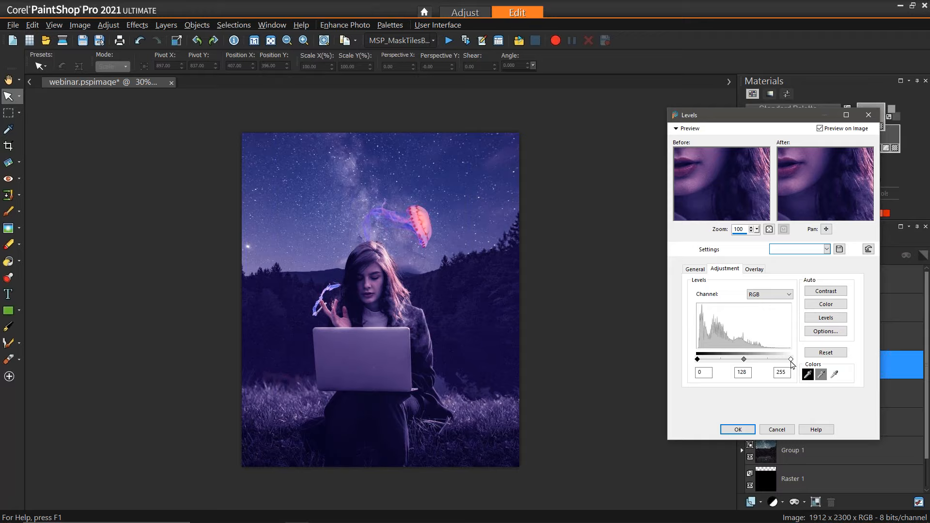
drag(793, 363, 766, 364)
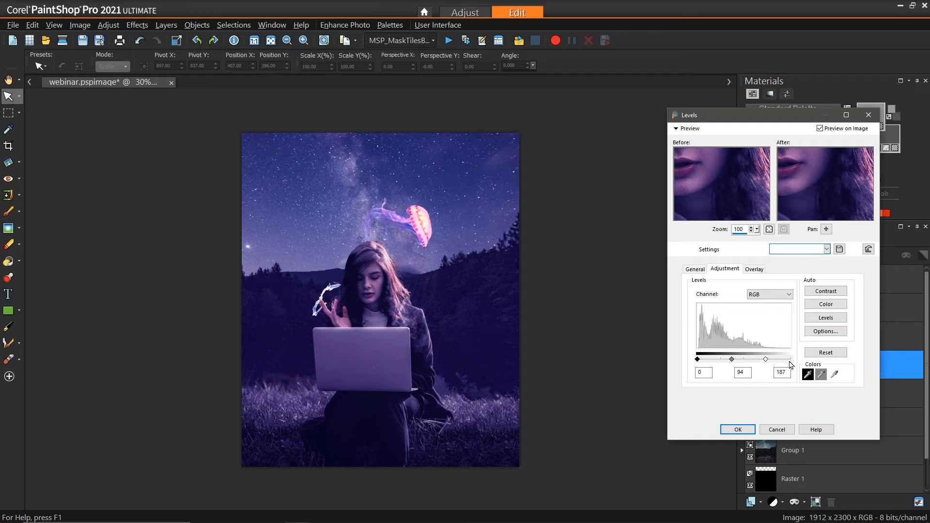
drag(737, 366, 728, 361)
drag(766, 360, 757, 362)
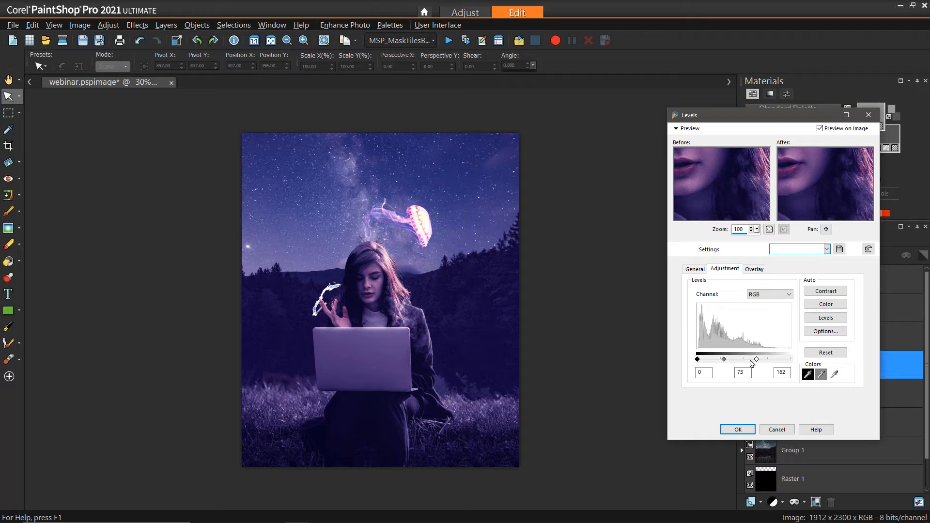
drag(756, 360, 752, 360)
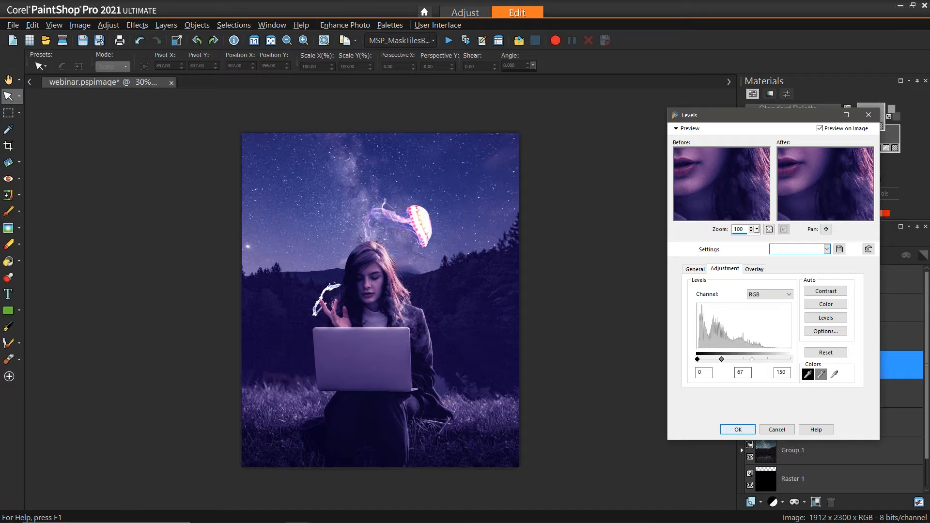
click(737, 429)
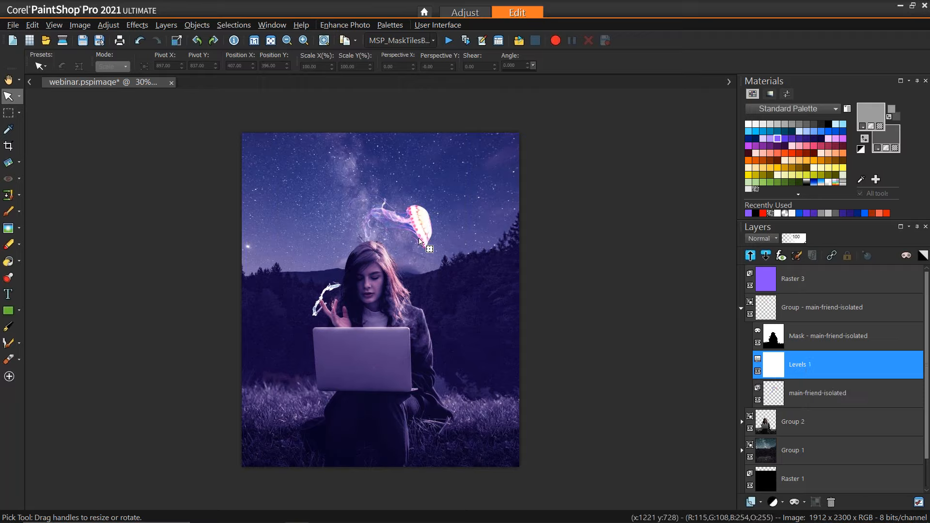
Add a Hue/Saturation/Lightness adjustment layer above Levels 1 and strongly lower the jellyfish's Master saturation.
click(772, 501)
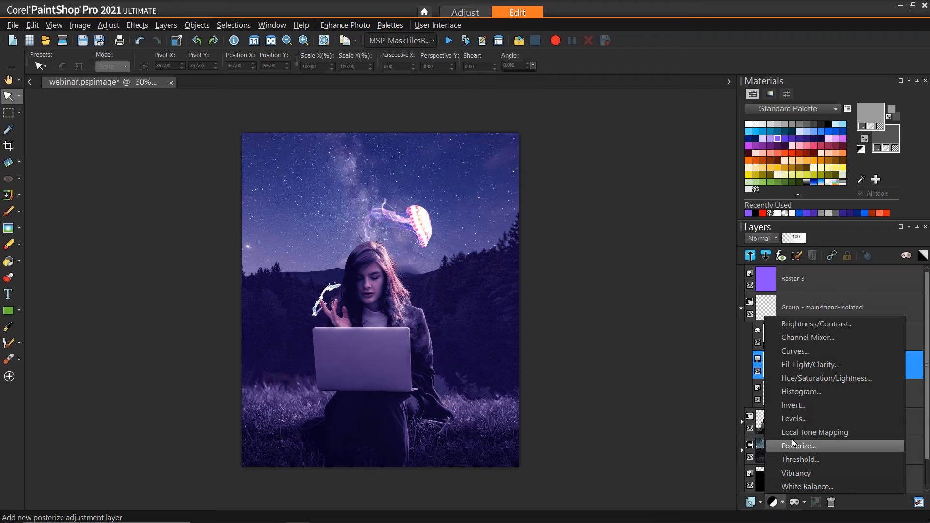
click(811, 383)
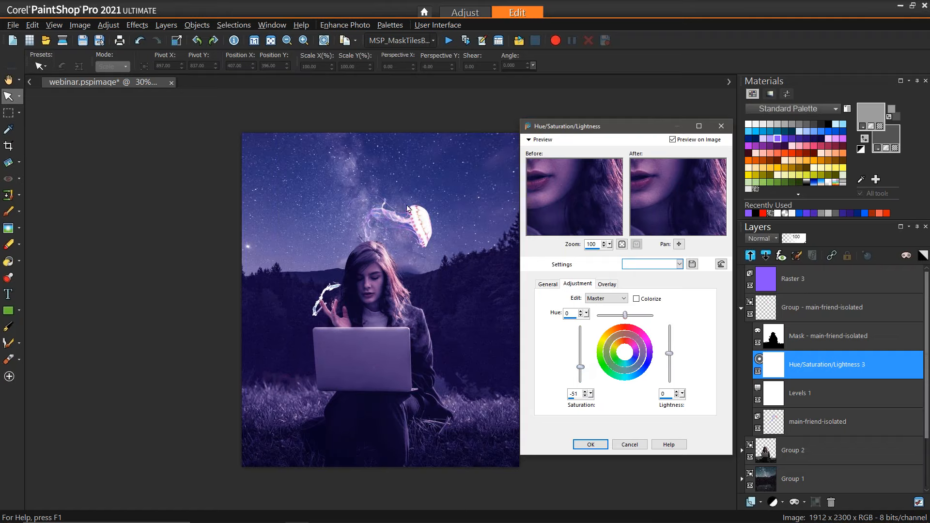
drag(581, 372, 581, 375)
drag(581, 372, 581, 375)
click(593, 446)
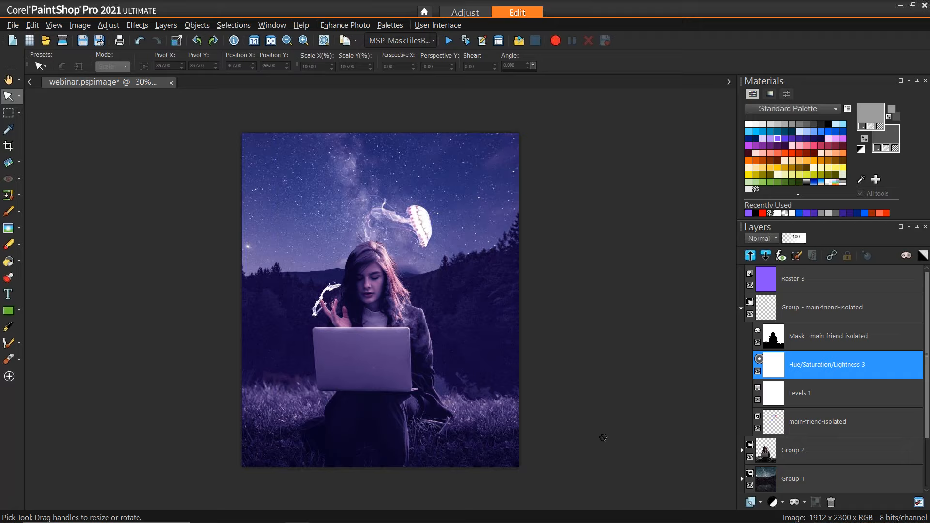
Collapse the Group - main-friend-isolated layer group and duplicate it.
click(741, 309)
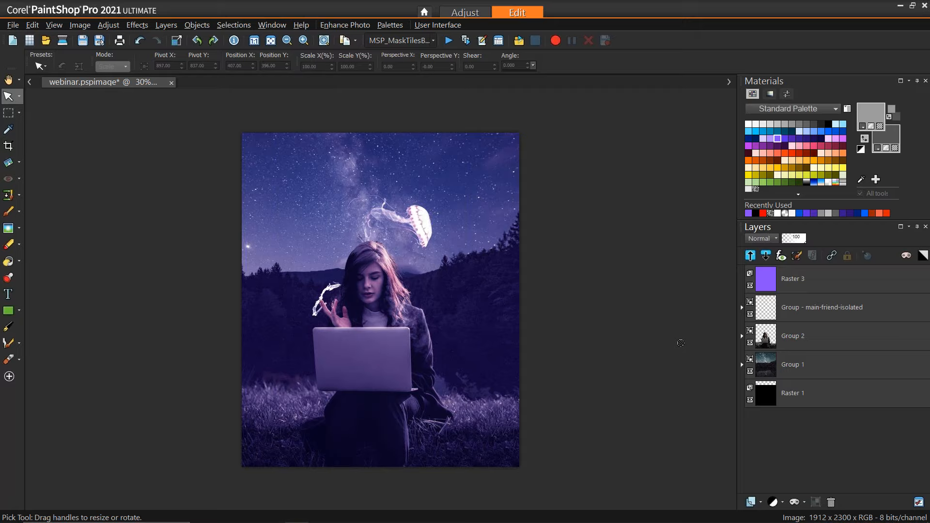
click(785, 313)
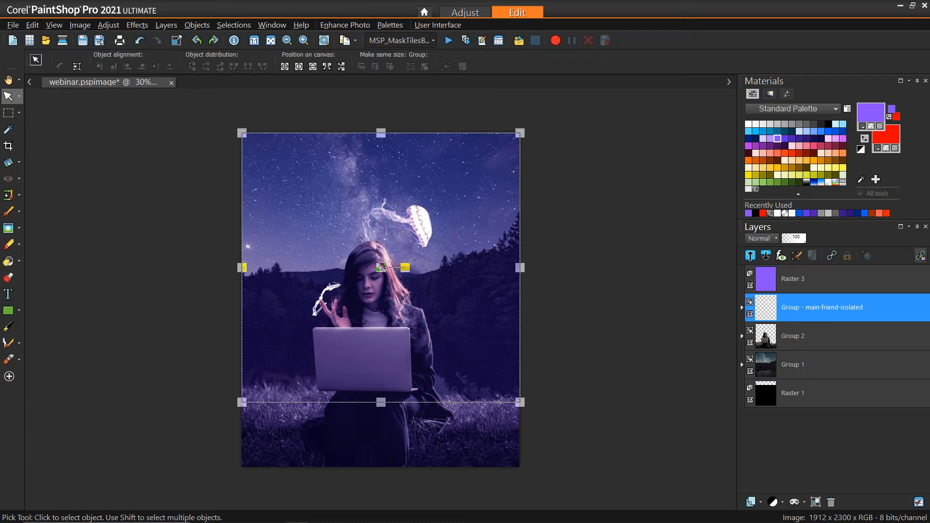
right_click(795, 307)
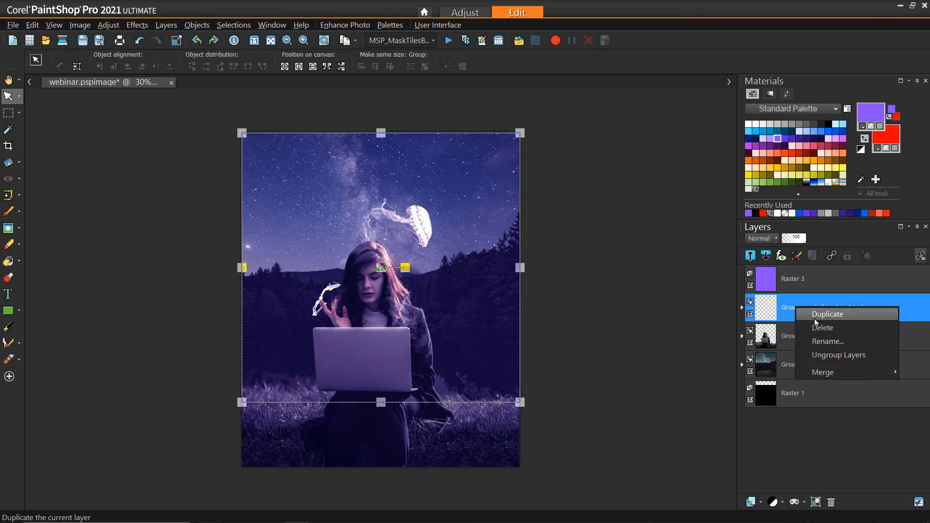
click(815, 321)
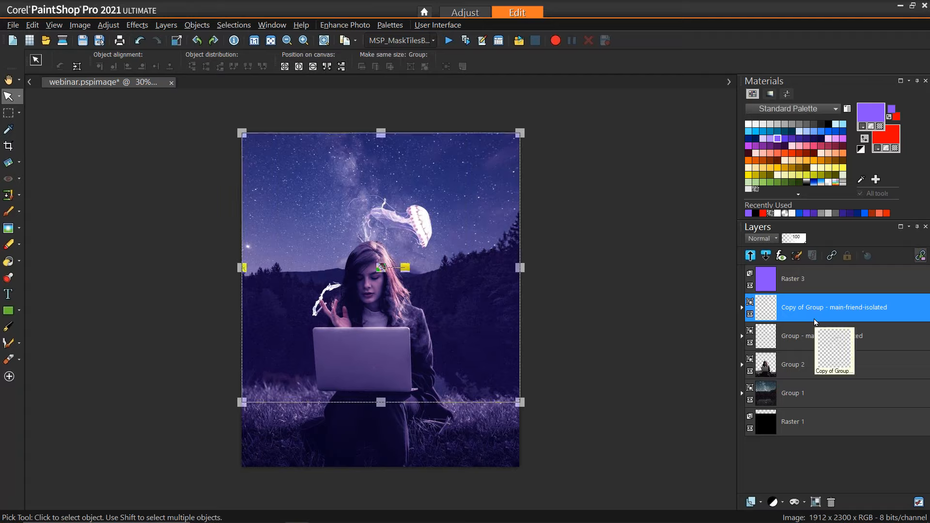
Apply a Gaussian Blur of radius 19.00 to the duplicated jellyfish group, merging it into a single raster layer.
click(109, 25)
mouse_move(157, 145)
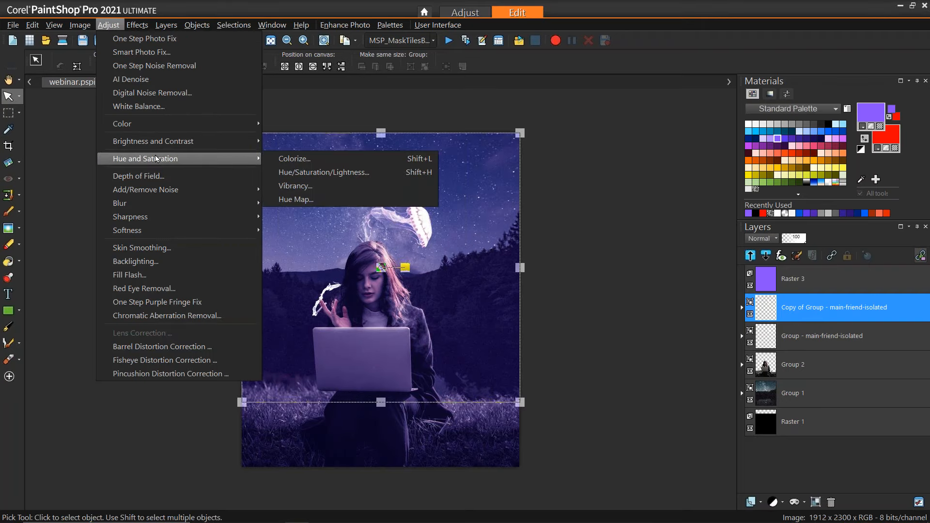
mouse_move(162, 205)
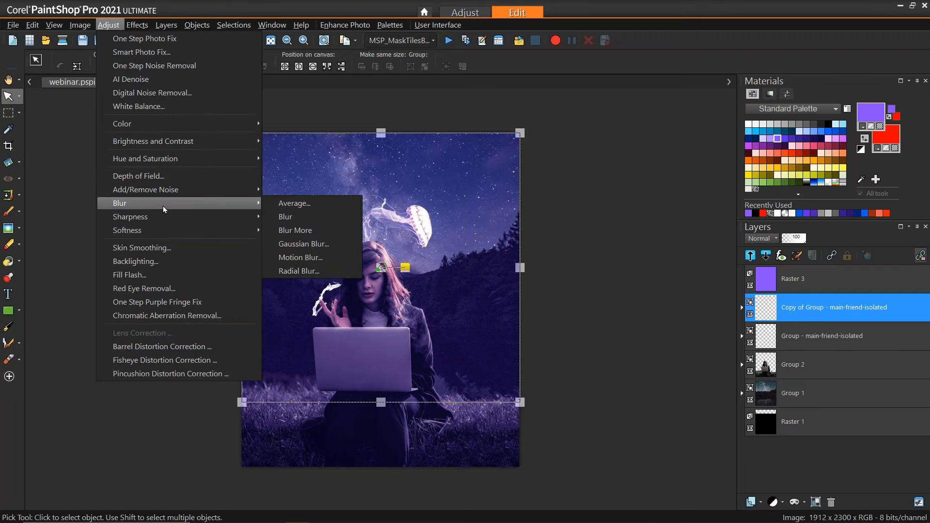
click(301, 244)
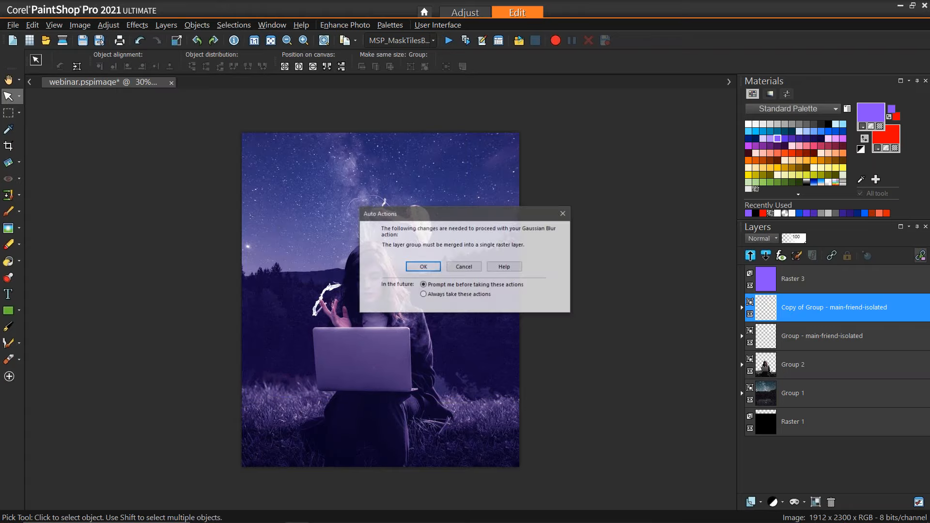
drag(456, 221, 575, 224)
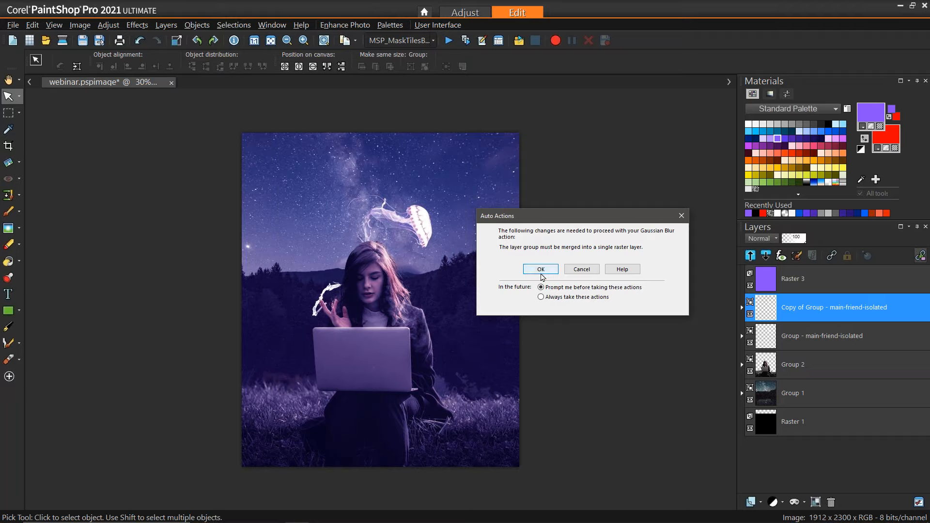
click(541, 274)
click(541, 270)
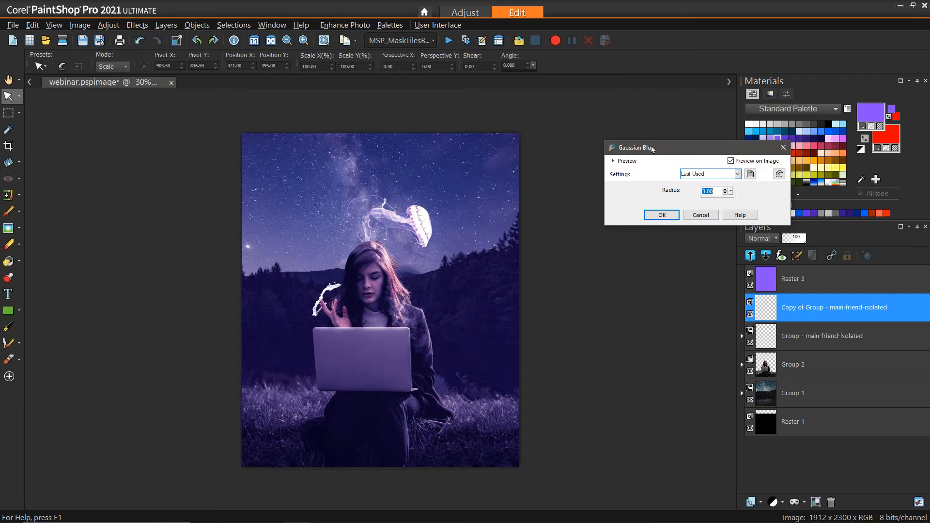
drag(672, 150, 616, 166)
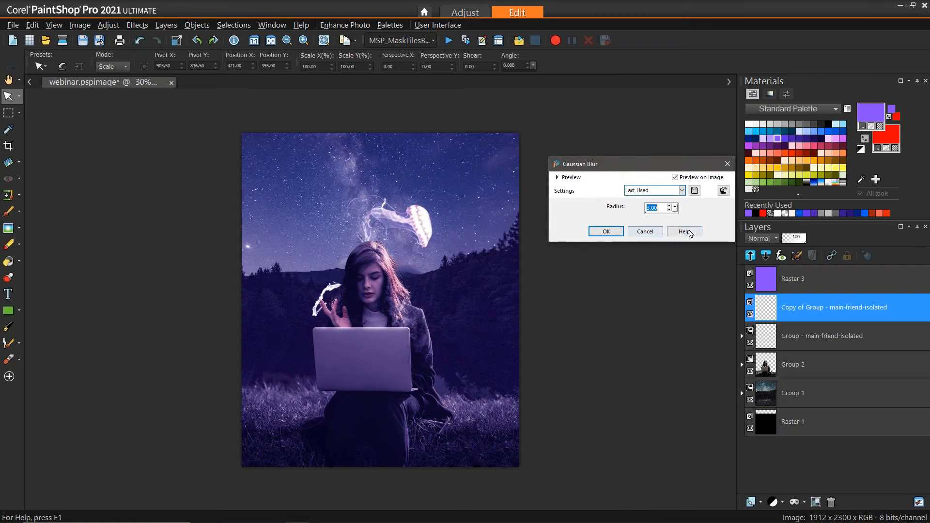
drag(675, 208, 680, 210)
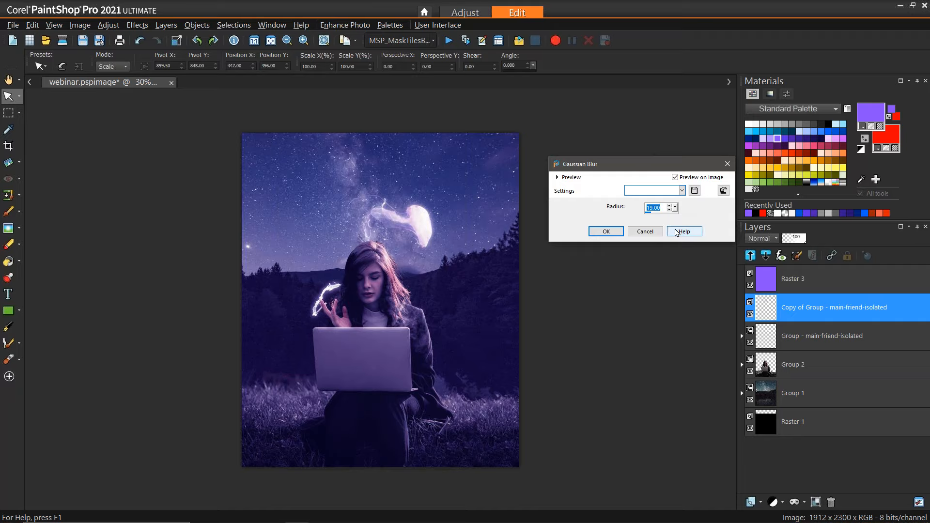
click(606, 232)
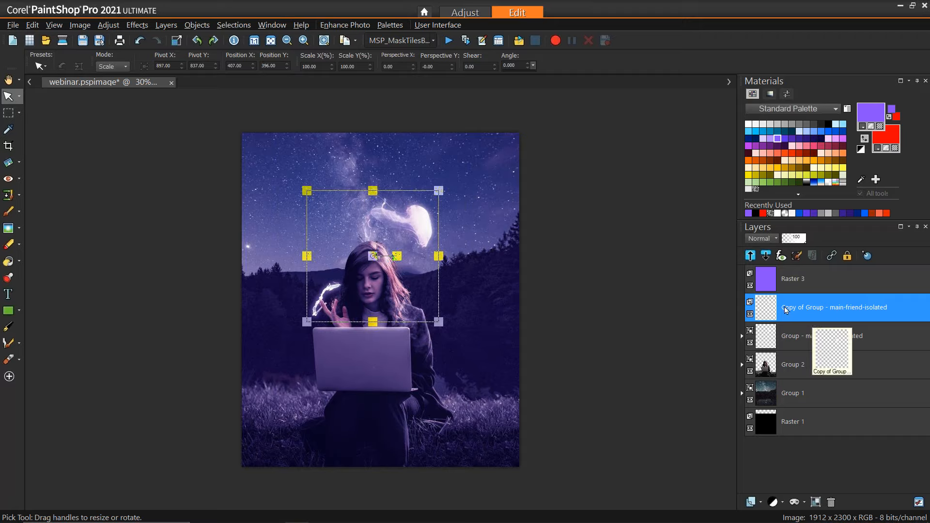
Set the blurred jellyfish copy to the Dodge blend mode with 24% opacity.
click(775, 239)
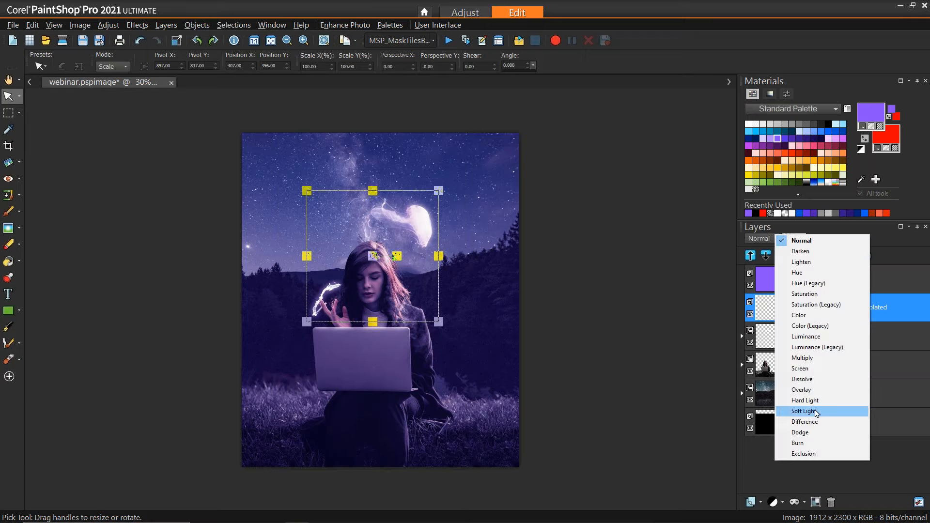
click(813, 433)
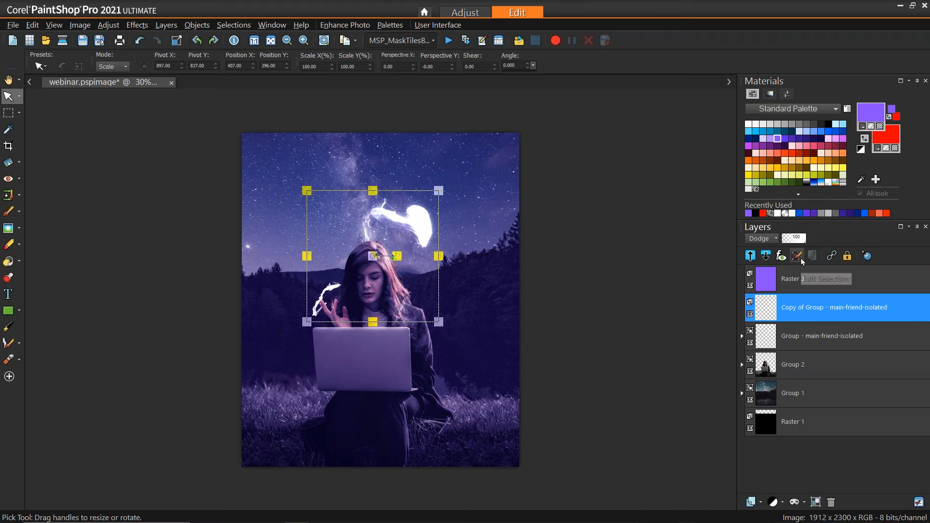
click(797, 239)
click(795, 239)
click(788, 240)
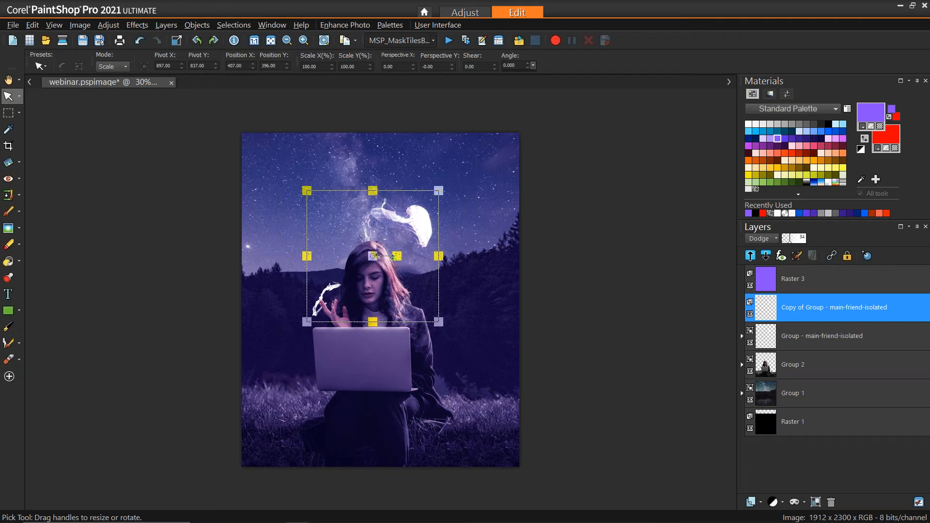
click(788, 240)
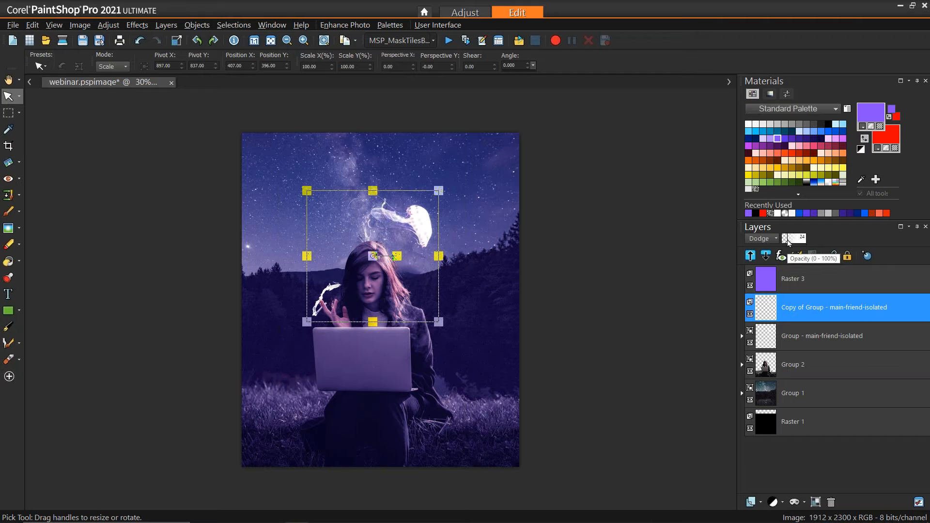
click(790, 240)
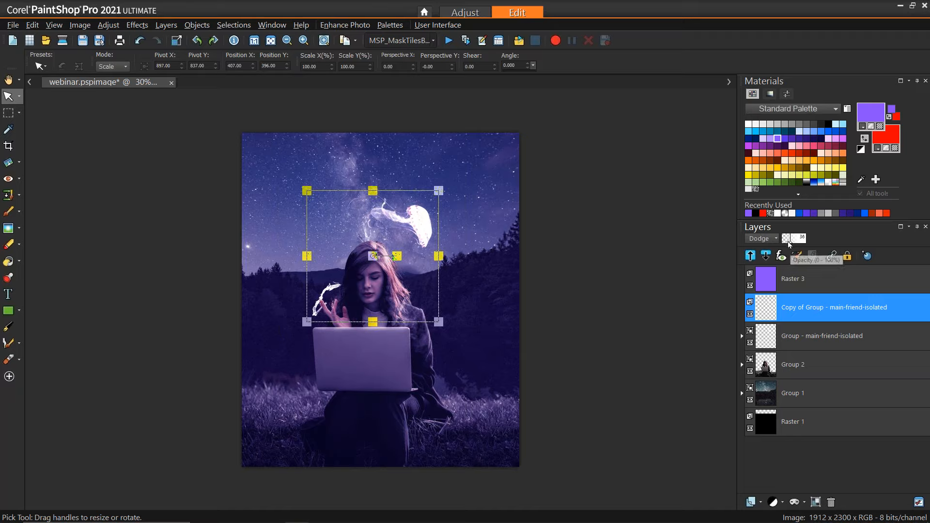
click(788, 241)
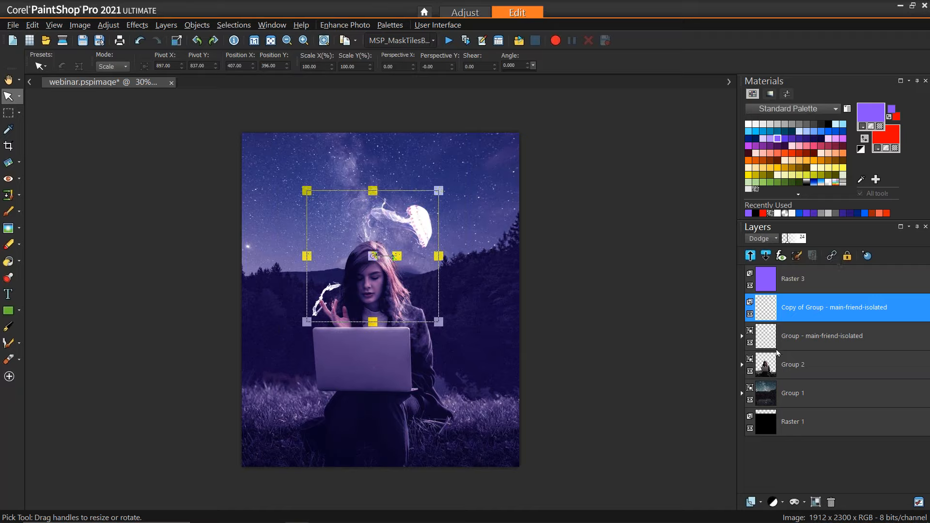
Duplicate the blurred jellyfish copy and set the new layer to Normal blend mode with 100% opacity.
mouse_move(776, 350)
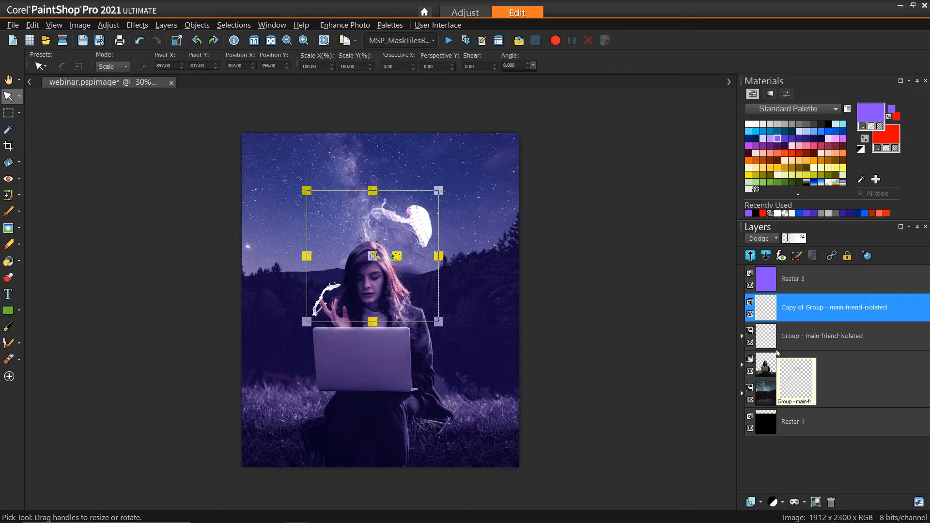
mouse_move(774, 307)
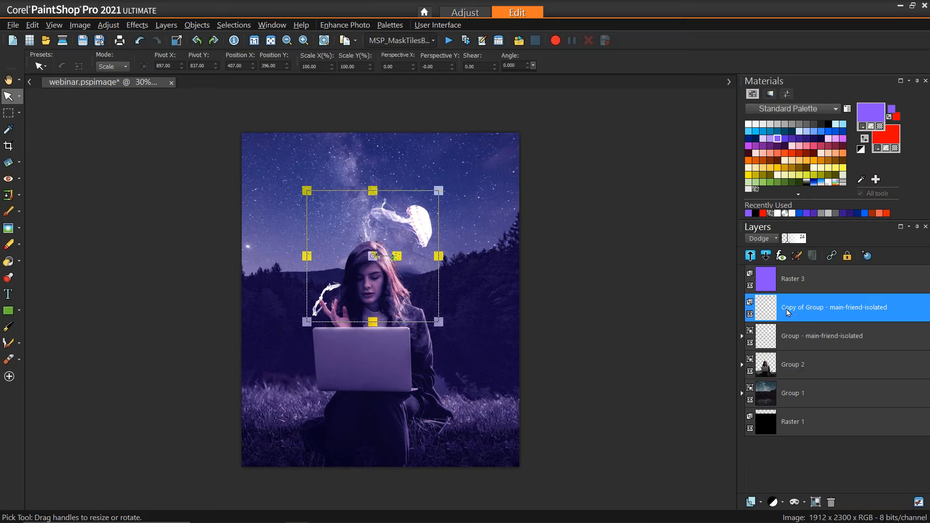
right_click(786, 309)
click(792, 329)
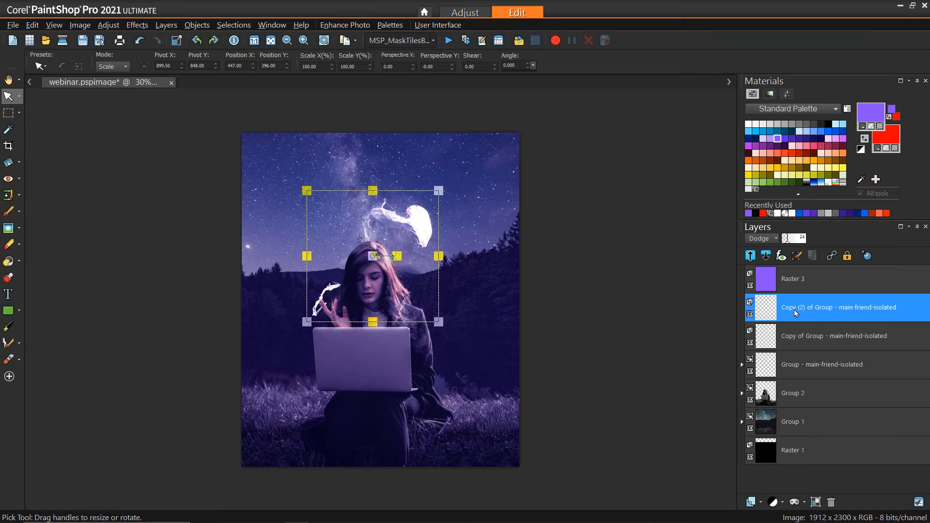
mouse_move(795, 313)
drag(789, 238, 817, 239)
click(774, 239)
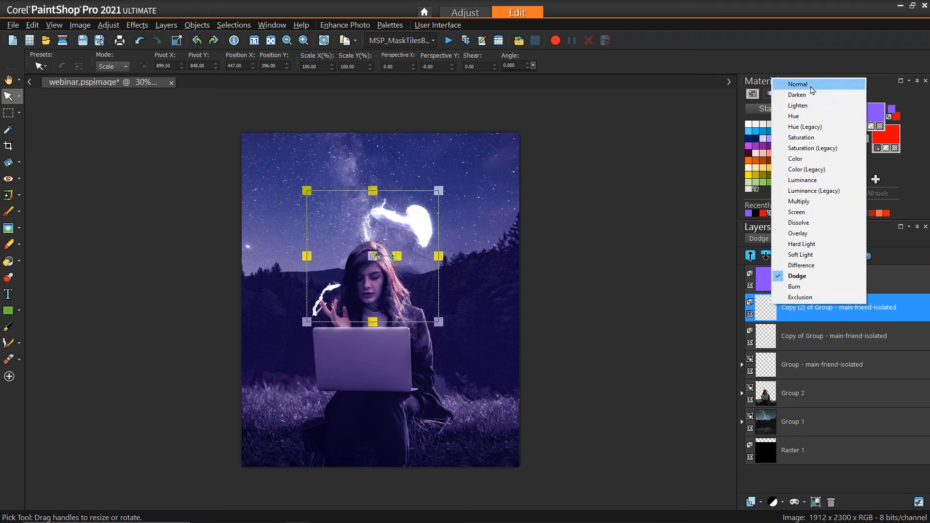
click(812, 90)
Move the second blurred copy directly below Group - main-friend-isolated in the layer stack and leave it selected.
drag(794, 345, 795, 371)
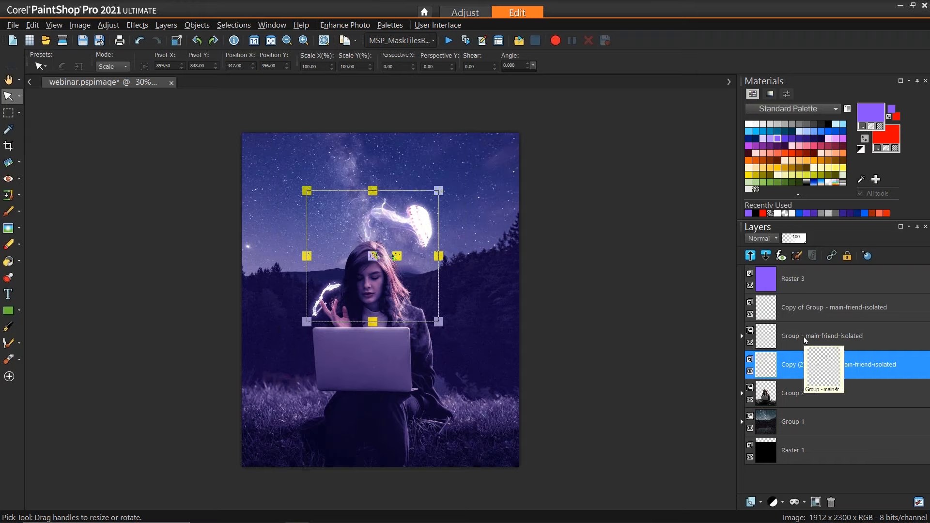
click(807, 341)
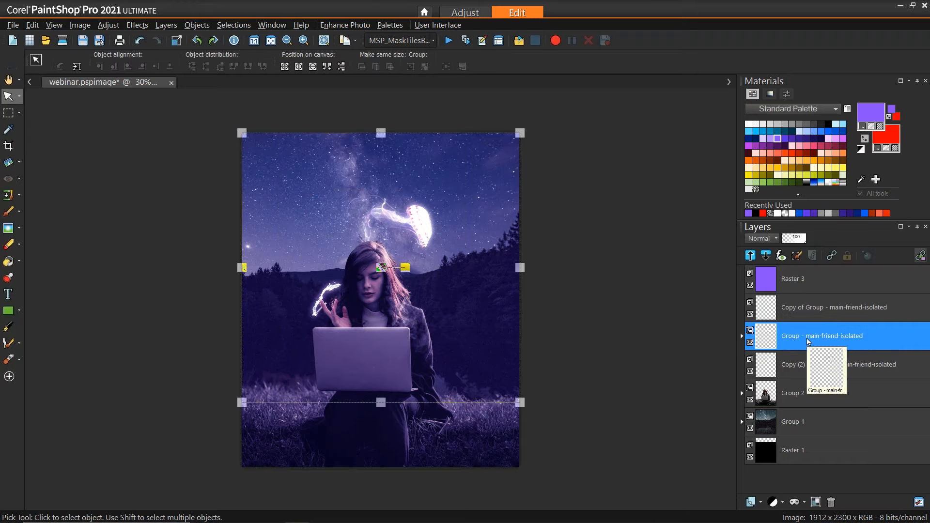
click(811, 308)
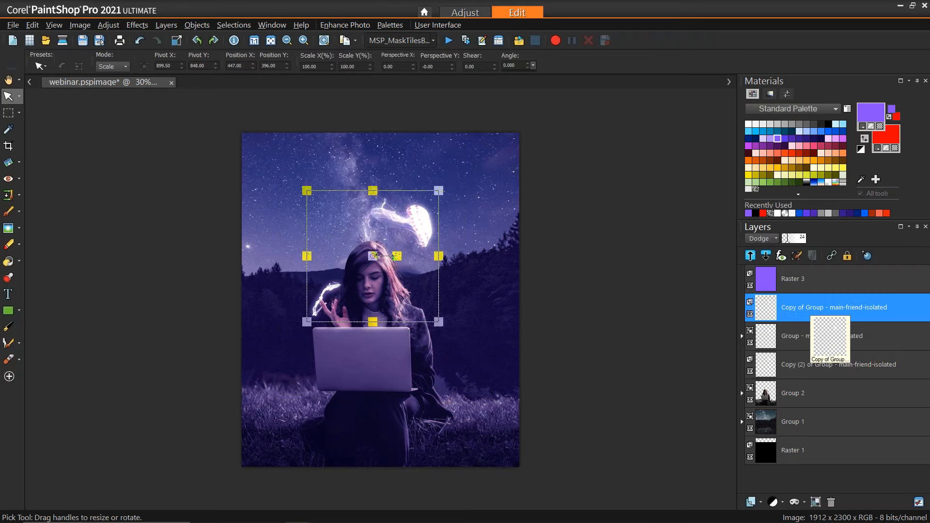
click(792, 364)
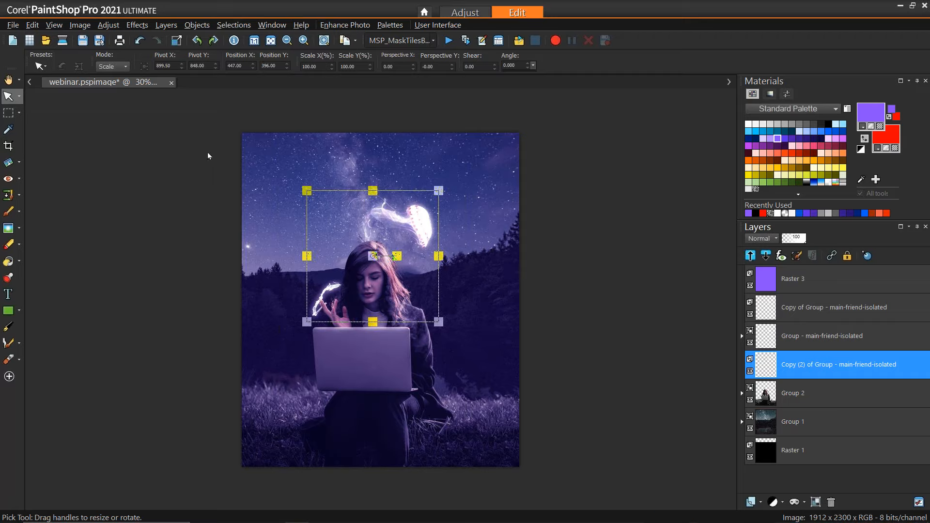
Save the webinar.pspimage document and switch to the Pan tool.
key(ctrl)
key(ctrl+s)
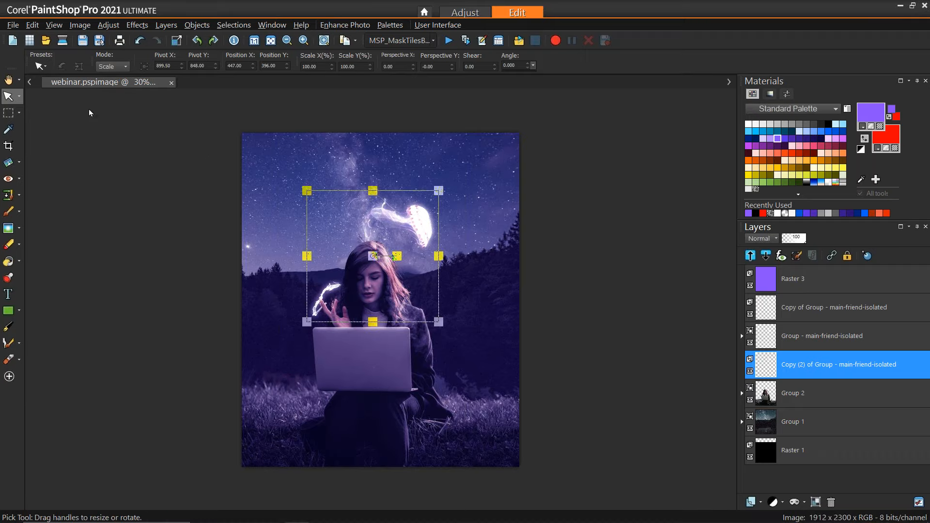
click(8, 80)
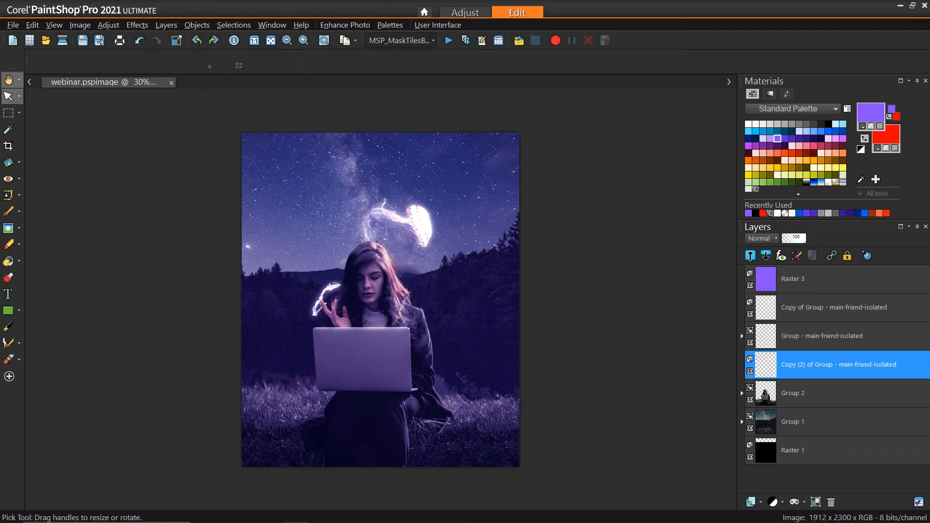
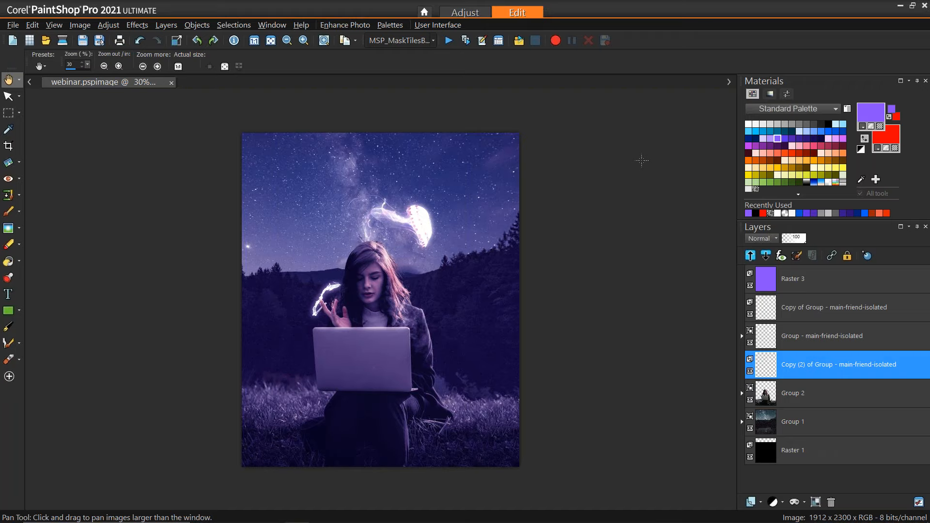
Place the atmosphere star image as a layer directly below Raster 3 and set its blend mode to Screen.
drag(843, 277, 806, 293)
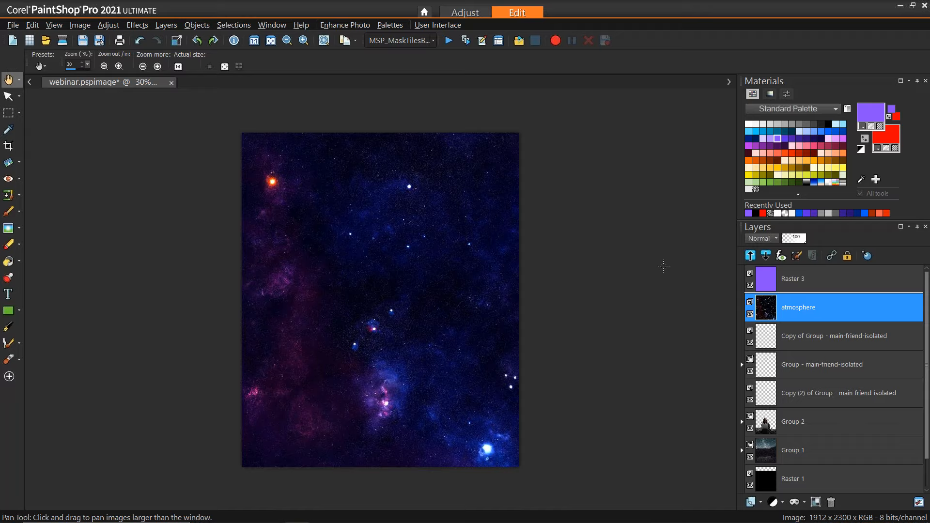
mouse_move(783, 318)
click(776, 240)
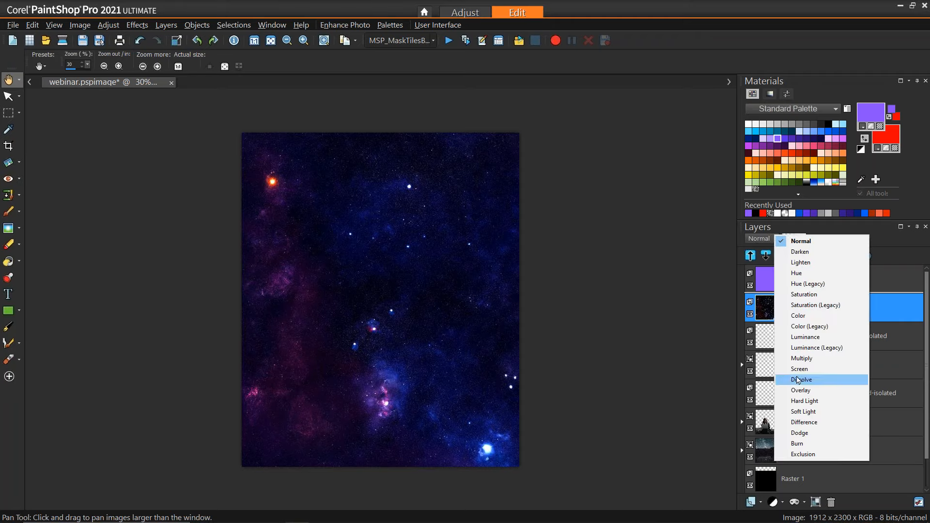
click(799, 369)
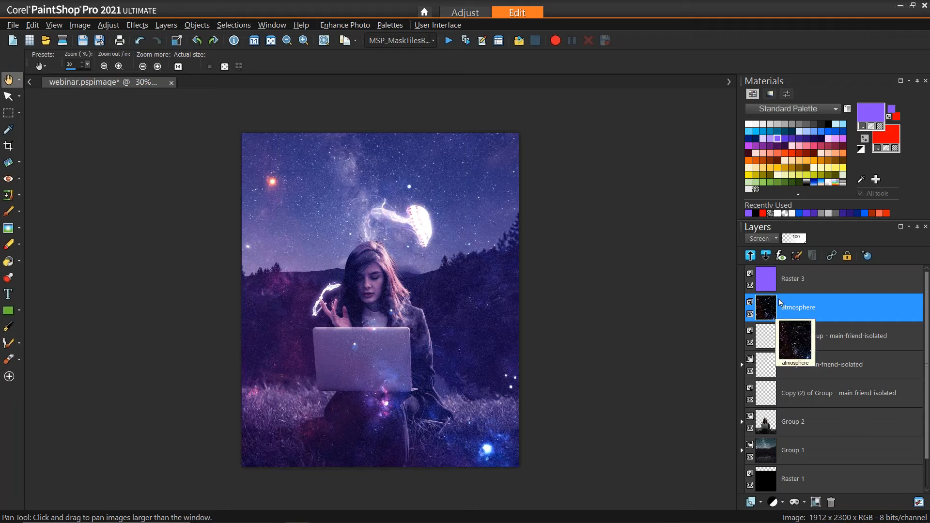
Return the atmosphere layer to Normal blend mode and add a Show All mask to it.
click(775, 240)
click(818, 140)
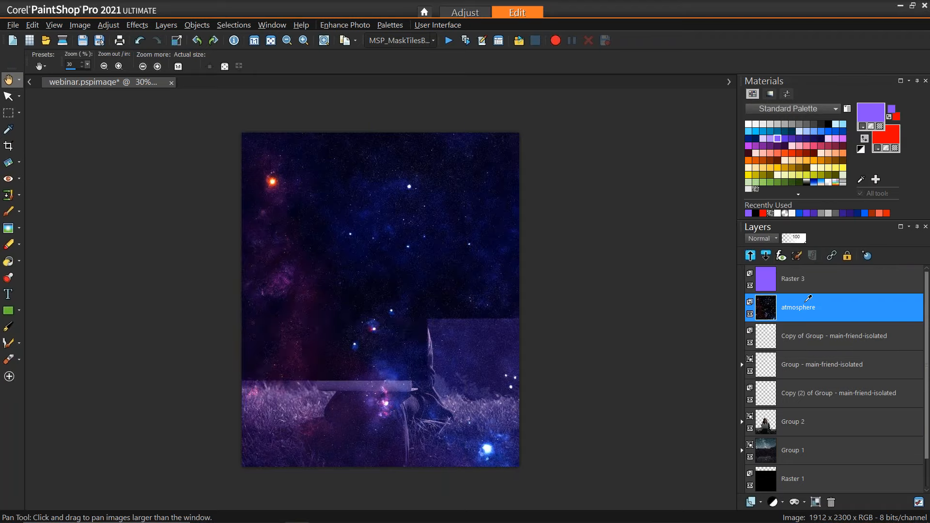
click(802, 504)
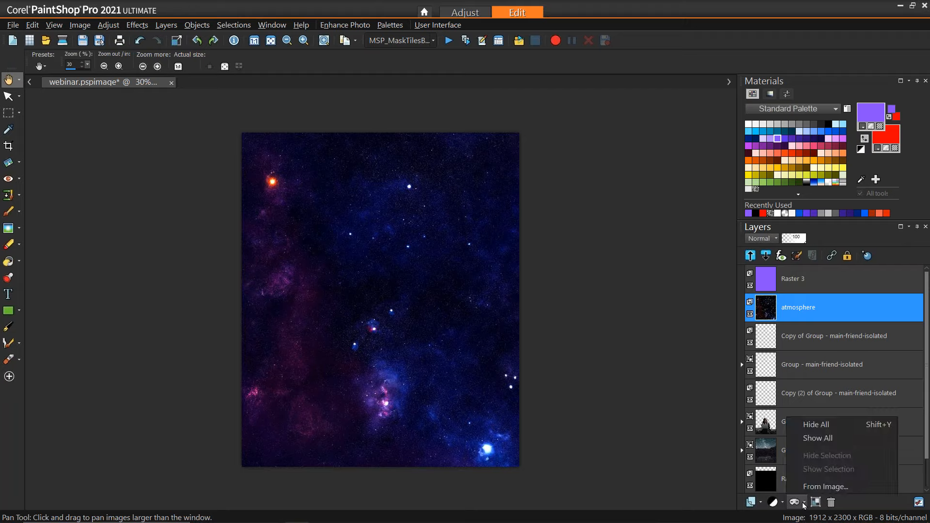
click(808, 439)
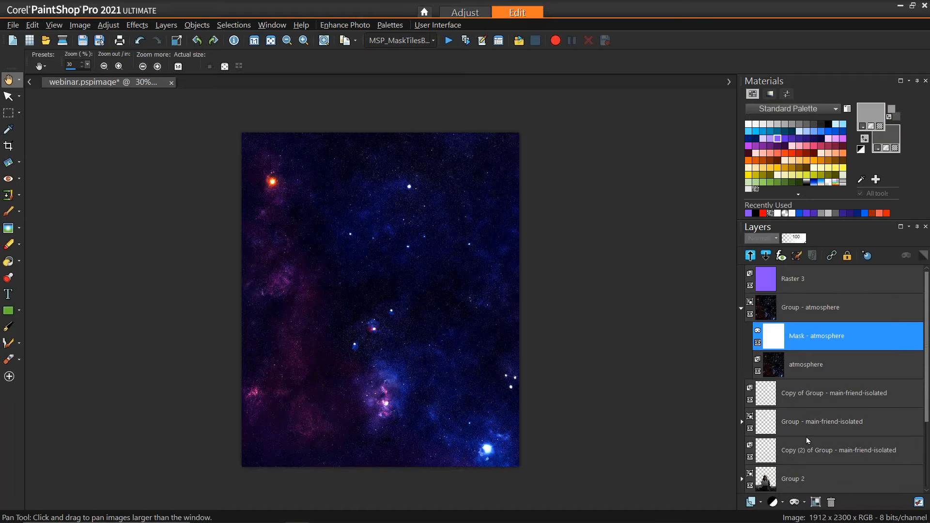
mouse_move(780, 342)
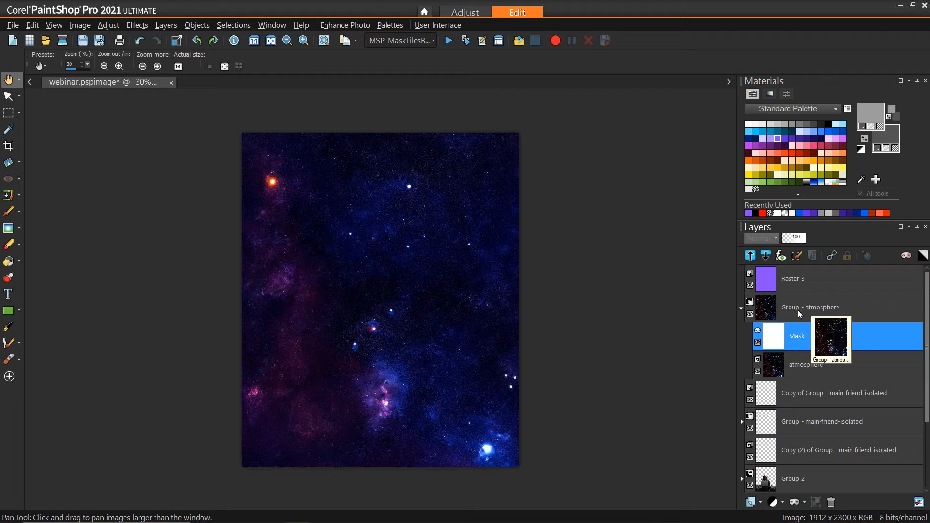
mouse_move(809, 367)
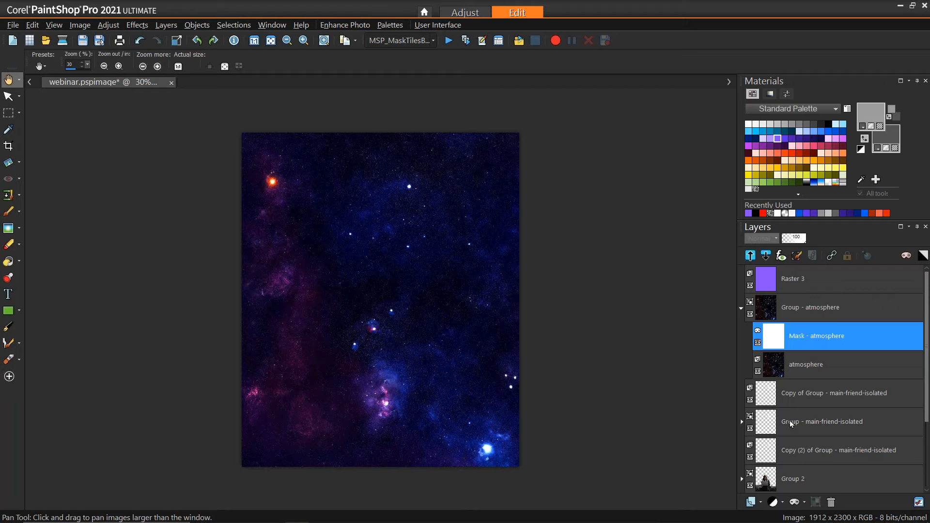
Set the blend mode of Group - atmosphere to Screen.
click(795, 311)
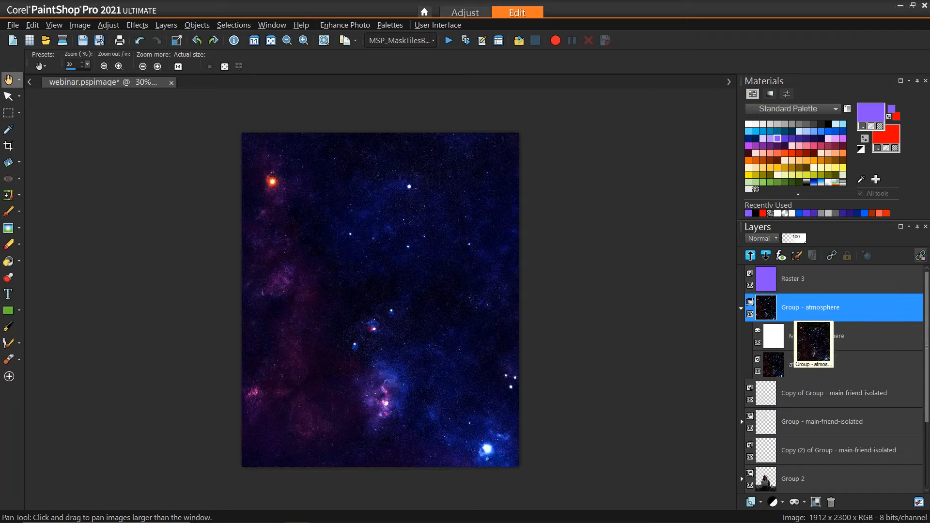
click(774, 239)
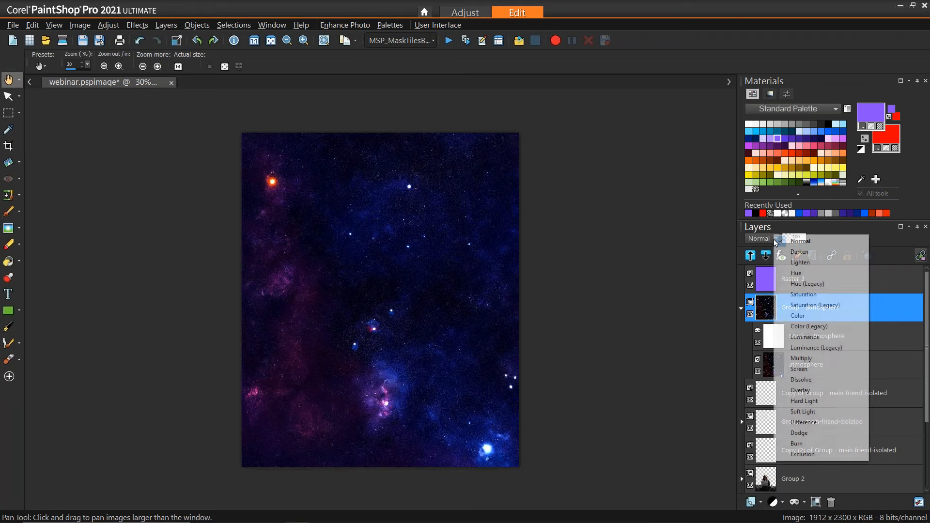
click(807, 370)
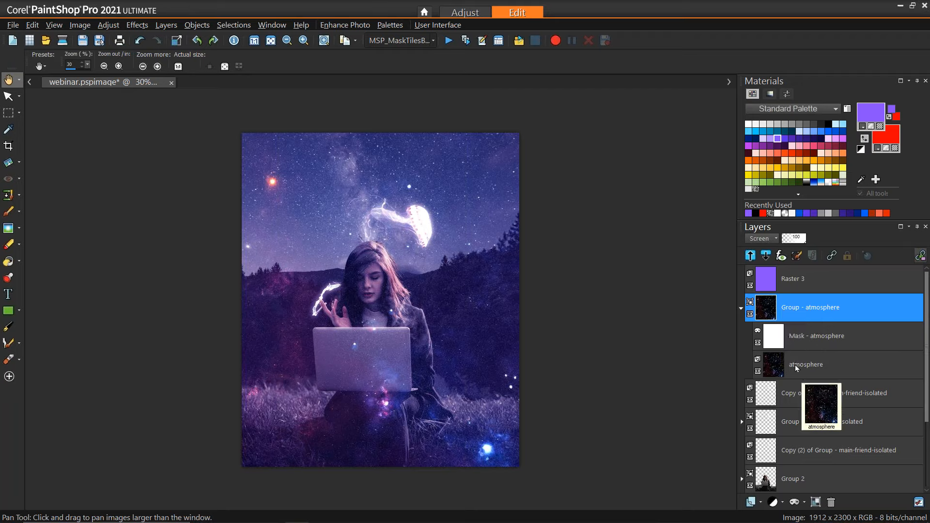
Add a Levels adjustment layer above the atmosphere layer with RGB input values of 17, 166 and 255.
click(795, 365)
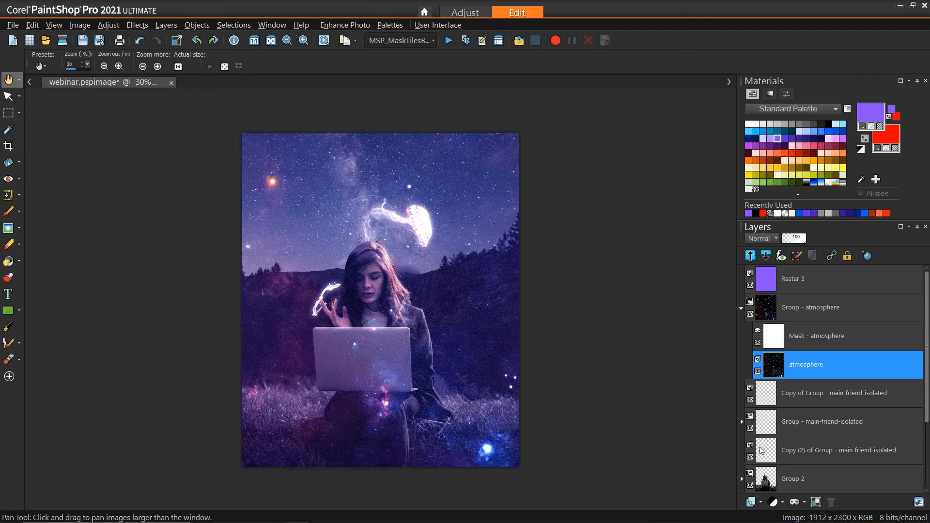
click(782, 503)
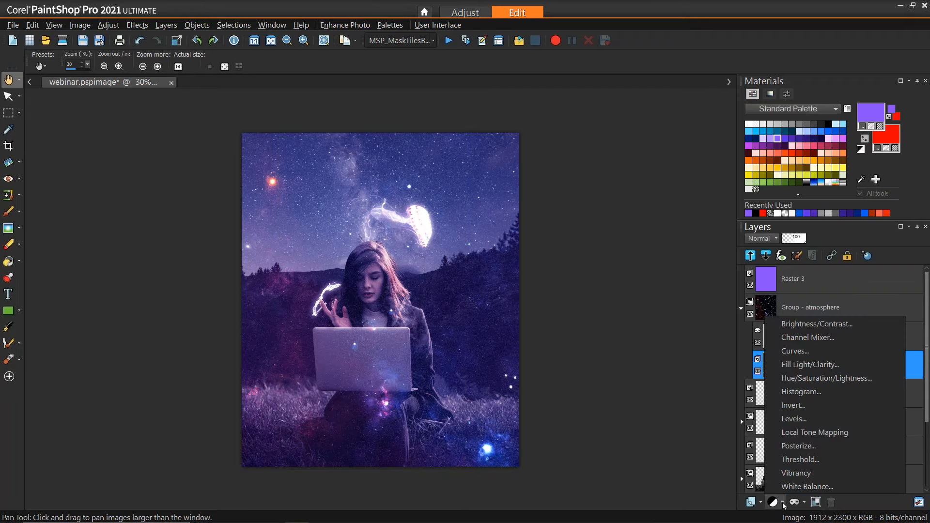
click(795, 420)
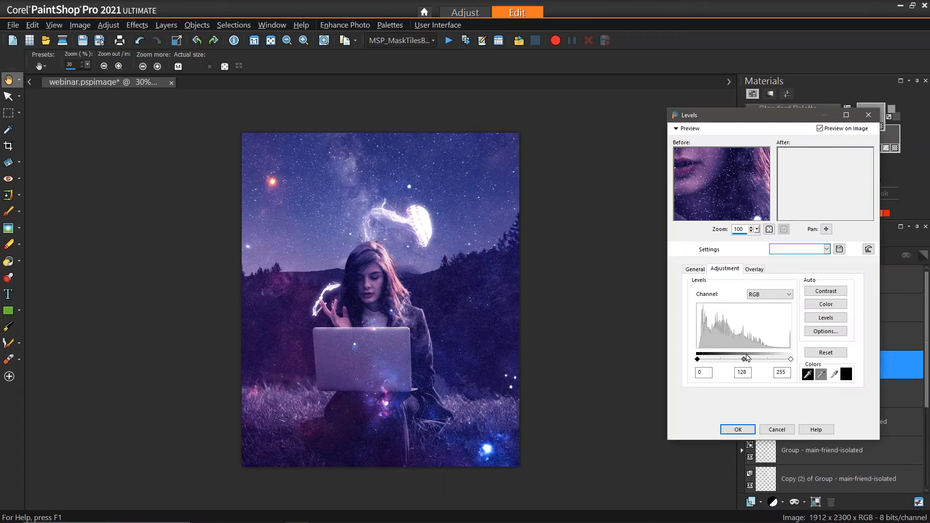
drag(745, 362, 755, 362)
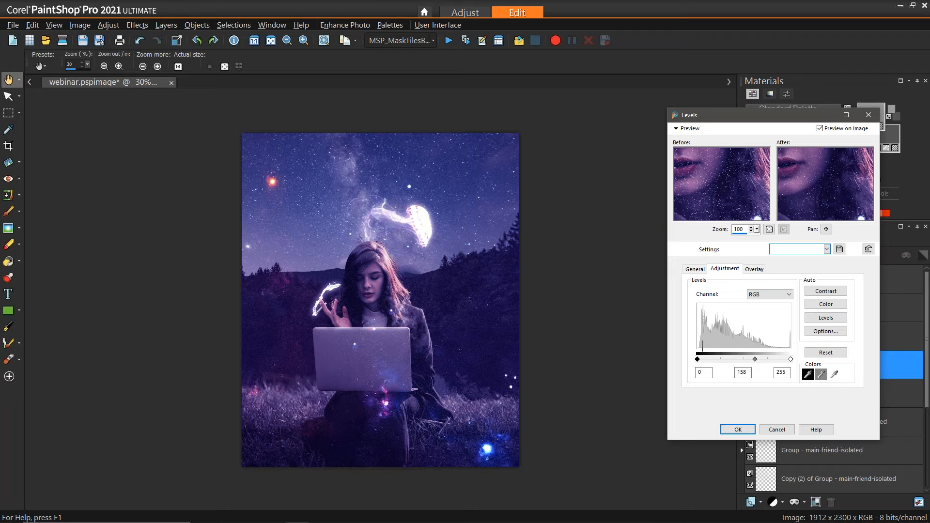
drag(697, 359, 703, 361)
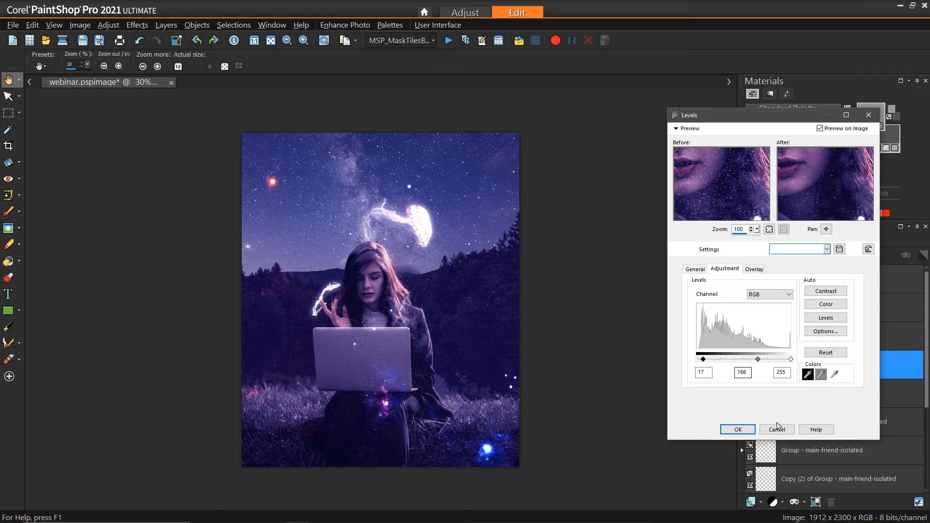
click(738, 429)
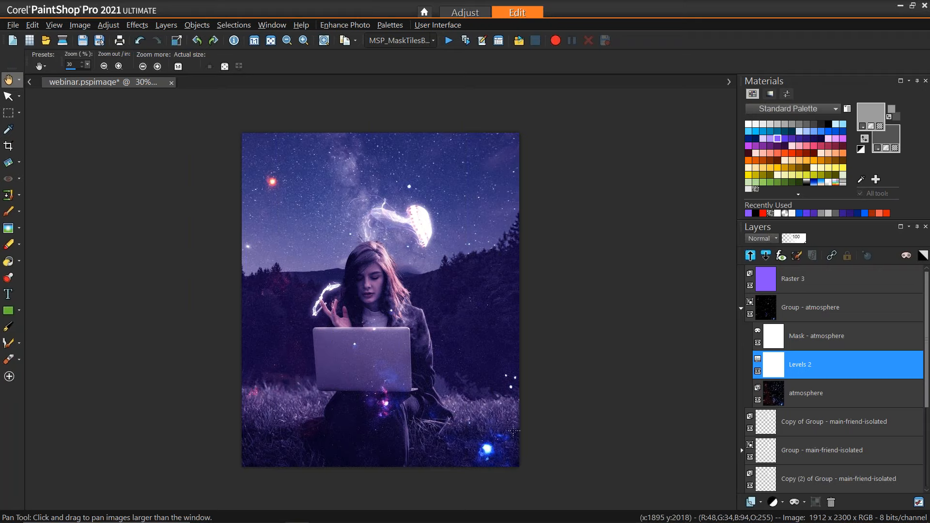
Add a Hue/Saturation/Lightness adjustment layer above the Levels layer with saturation set to -89.
click(773, 502)
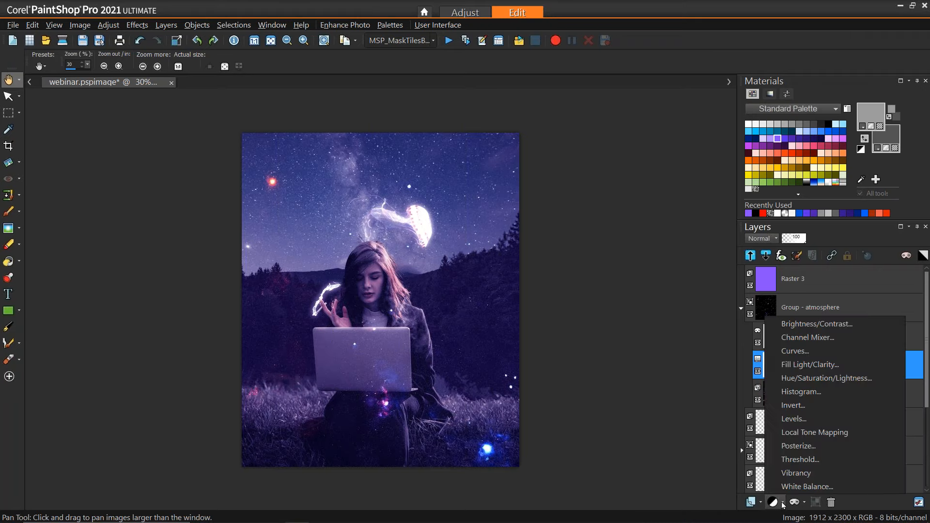
click(797, 380)
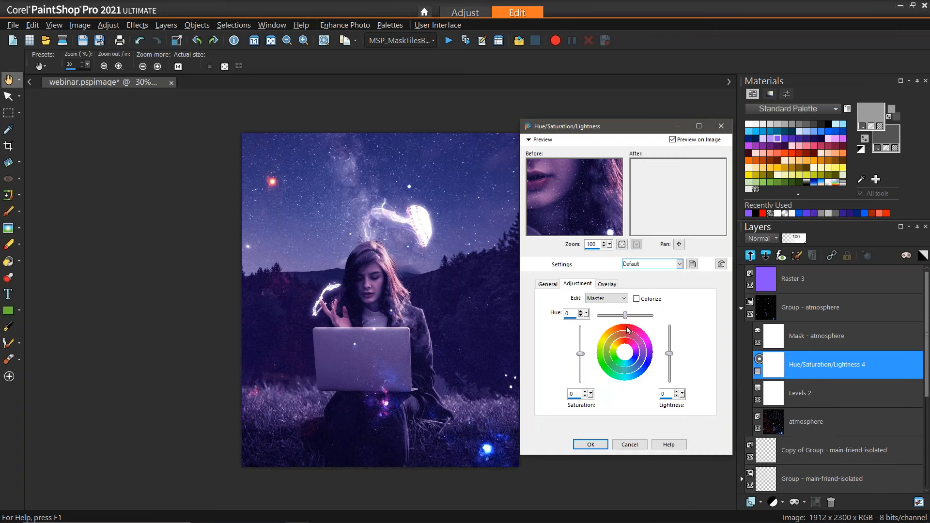
drag(583, 358, 584, 381)
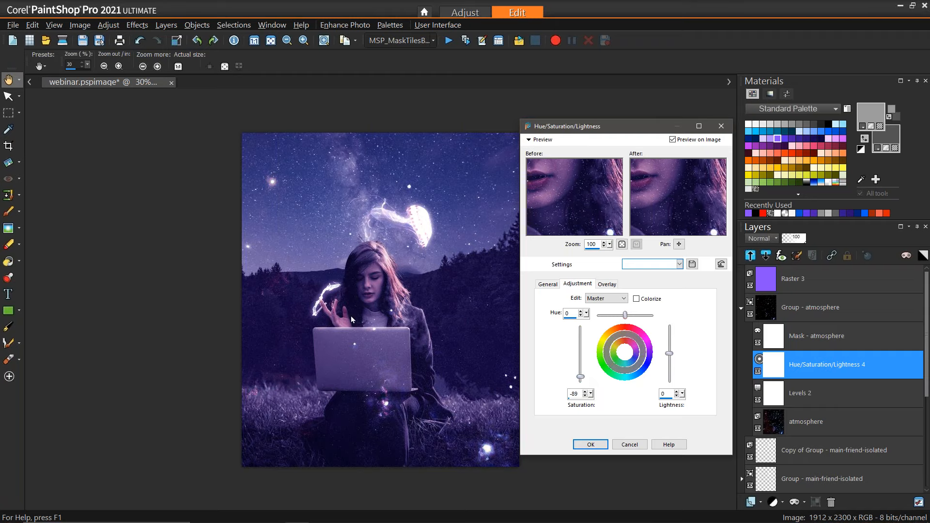
click(592, 445)
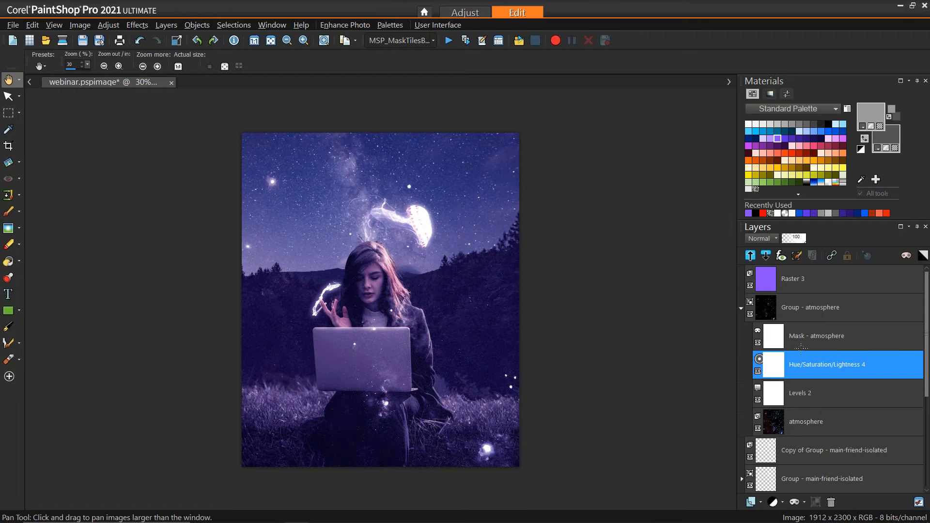
Paint black on Mask - atmosphere with a 212-pixel brush to hide the large bright stars in the lower-right grass and upper-left sky.
click(810, 344)
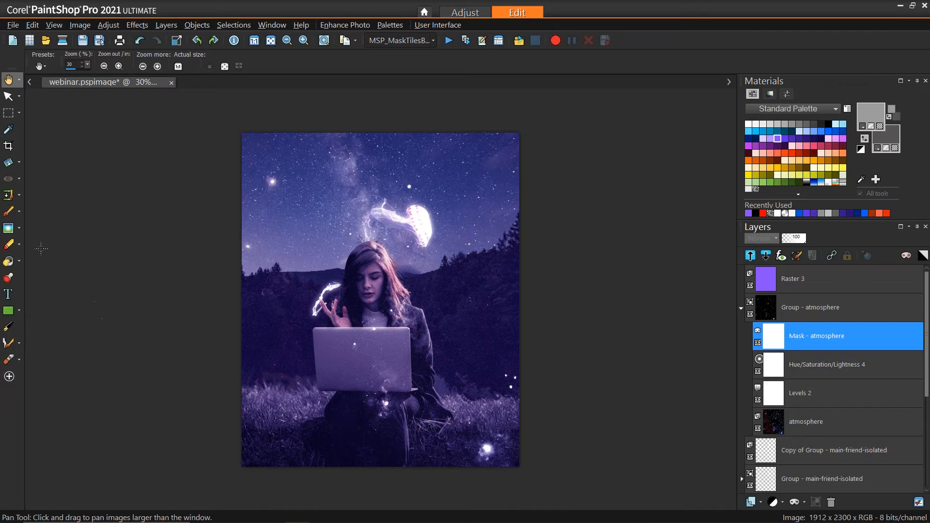
click(9, 212)
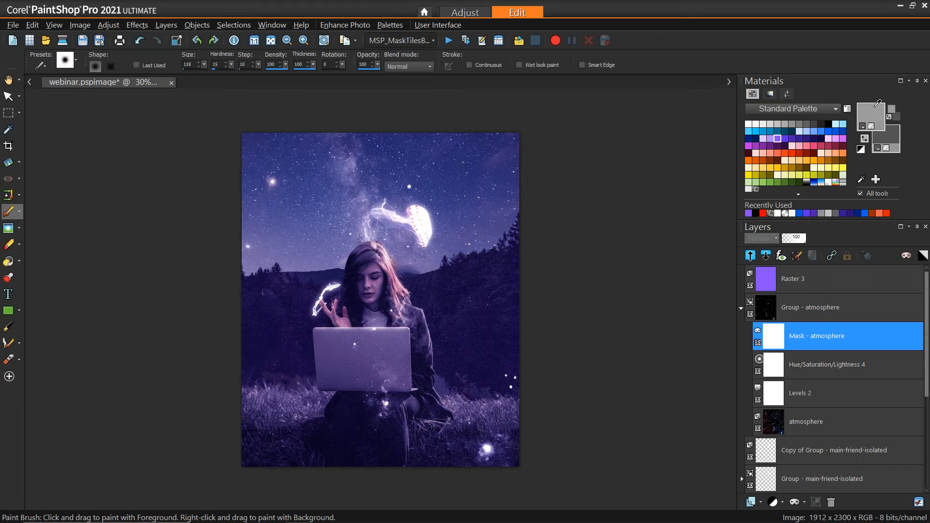
click(830, 125)
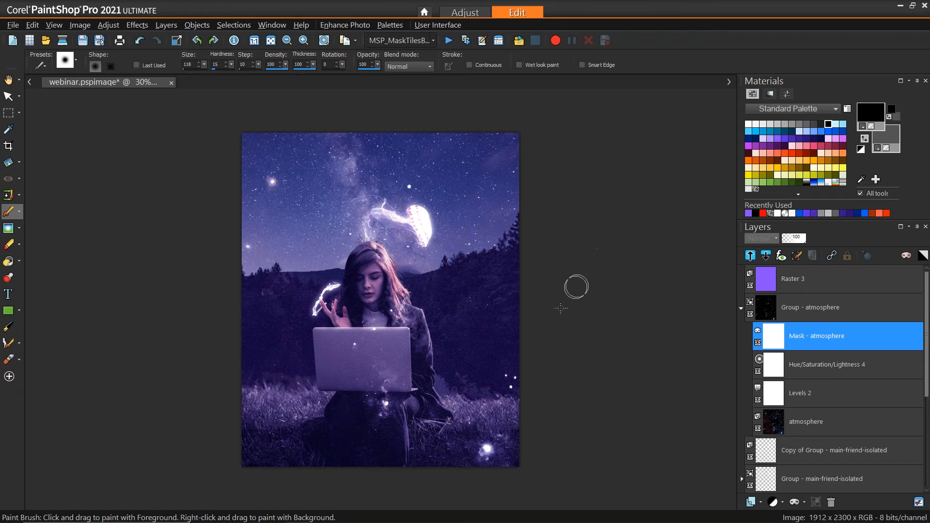
scroll(524, 381, up, 1)
alt+drag(524, 379, 542, 394)
scroll(504, 471, up, 1)
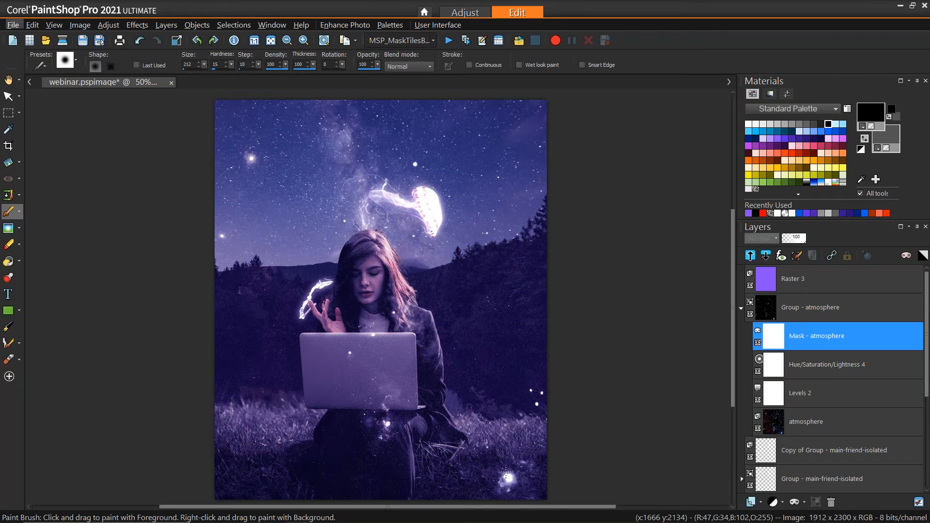
scroll(506, 478, up, 1)
drag(734, 334, 734, 360)
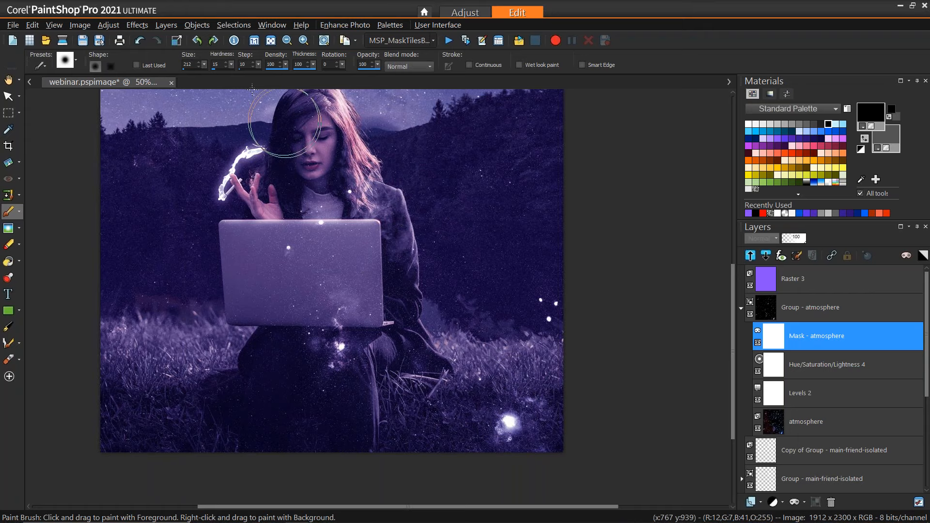
click(507, 425)
scroll(482, 364, down, 2)
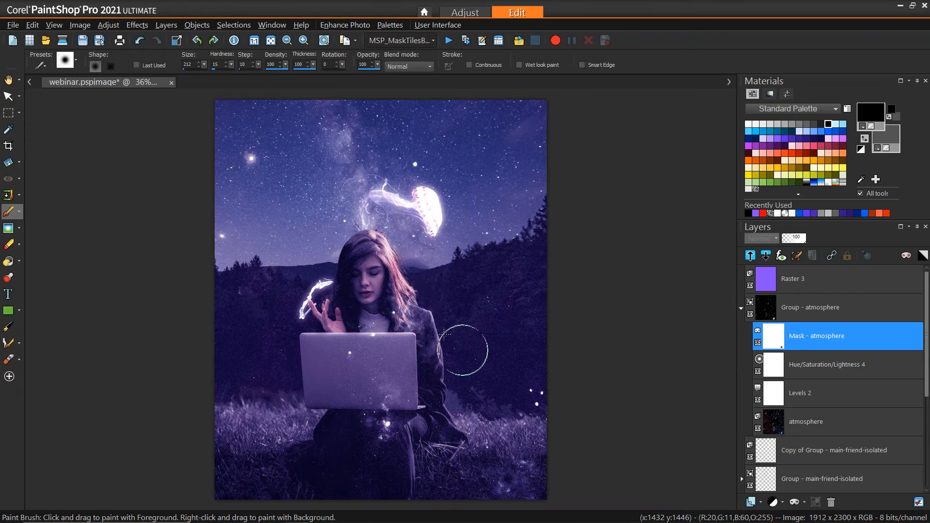
click(253, 158)
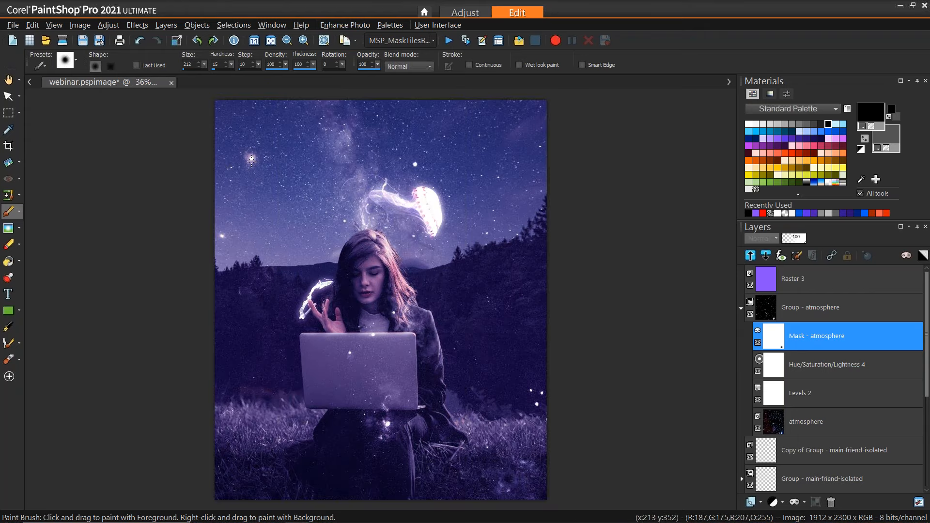
click(228, 229)
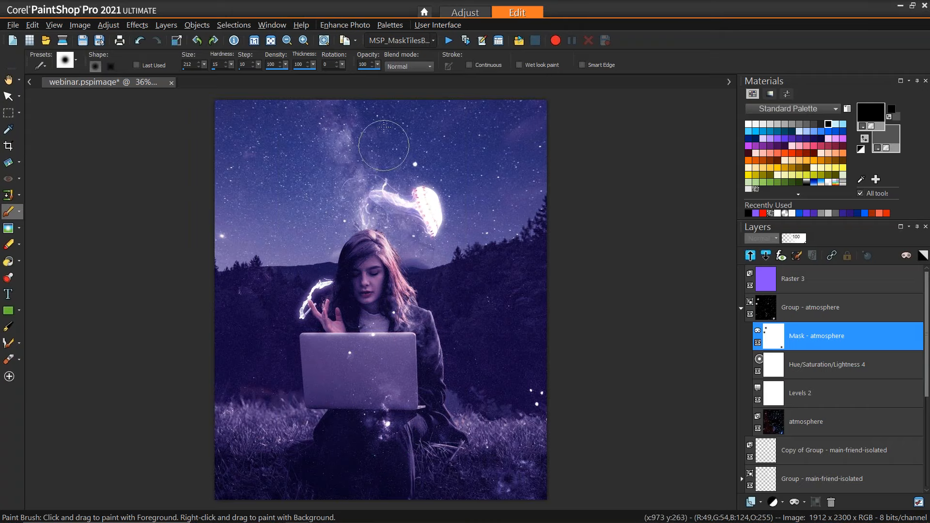
Paint black at brush opacity 49 on Mask - atmosphere to fade the stars over the woman and laptop, and save the image.
mouse_move(377, 64)
mouse_down()
mouse_move(376, 73)
mouse_move(354, 74)
mouse_up()
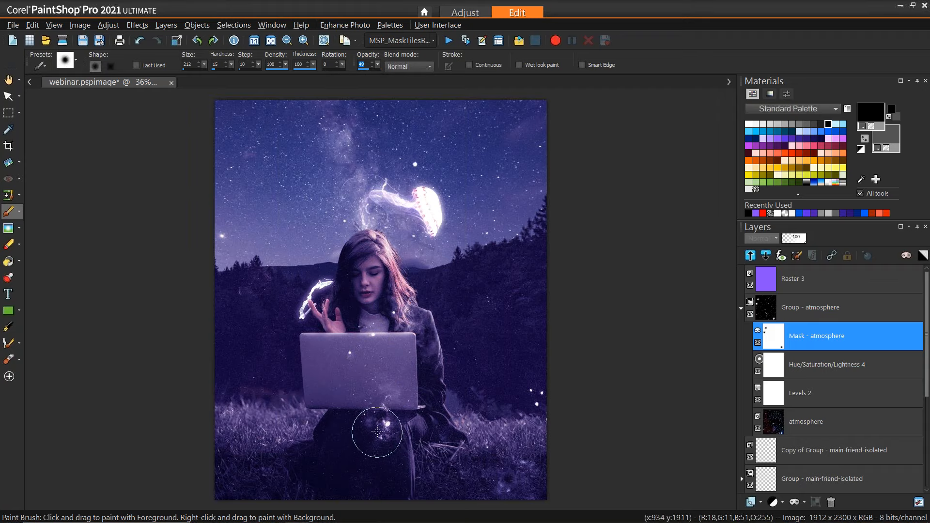
mouse_move(381, 429)
mouse_down()
mouse_move(369, 423)
mouse_move(392, 399)
mouse_move(357, 442)
mouse_move(367, 444)
mouse_move(370, 373)
mouse_move(345, 352)
mouse_move(388, 315)
mouse_move(349, 349)
mouse_move(358, 335)
mouse_up()
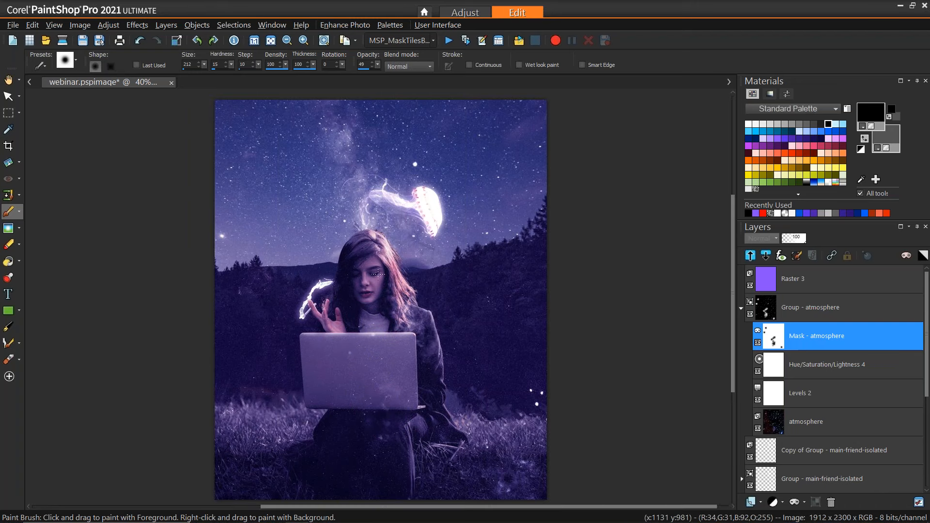
scroll(363, 270, up, 3)
scroll(363, 269, up, 2)
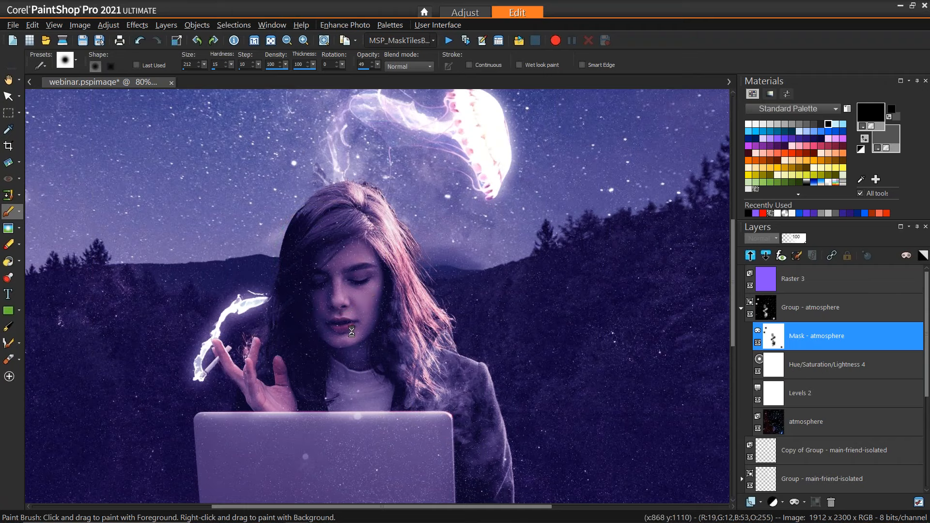
mouse_move(342, 253)
mouse_down()
mouse_move(360, 362)
mouse_move(318, 279)
mouse_move(332, 369)
mouse_move(390, 284)
mouse_move(373, 342)
mouse_up()
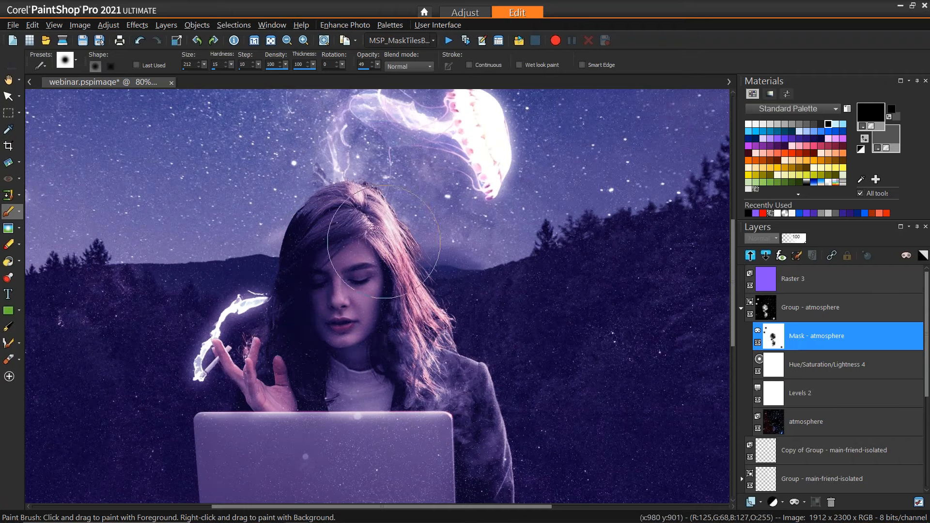
mouse_move(325, 206)
mouse_down()
mouse_move(356, 231)
mouse_move(431, 374)
mouse_move(362, 364)
mouse_up()
scroll(365, 372, down, 1)
scroll(291, 383, down, 2)
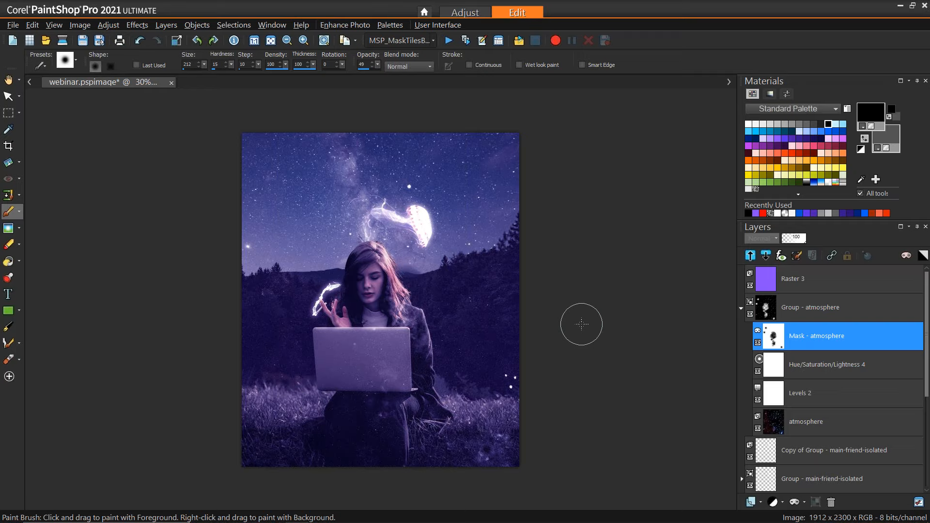
click(741, 309)
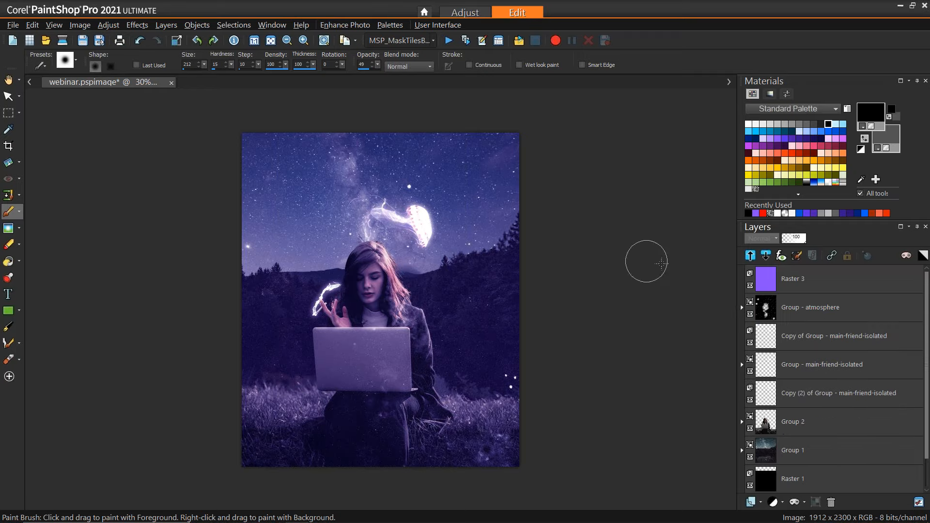
key(ctrl+s)
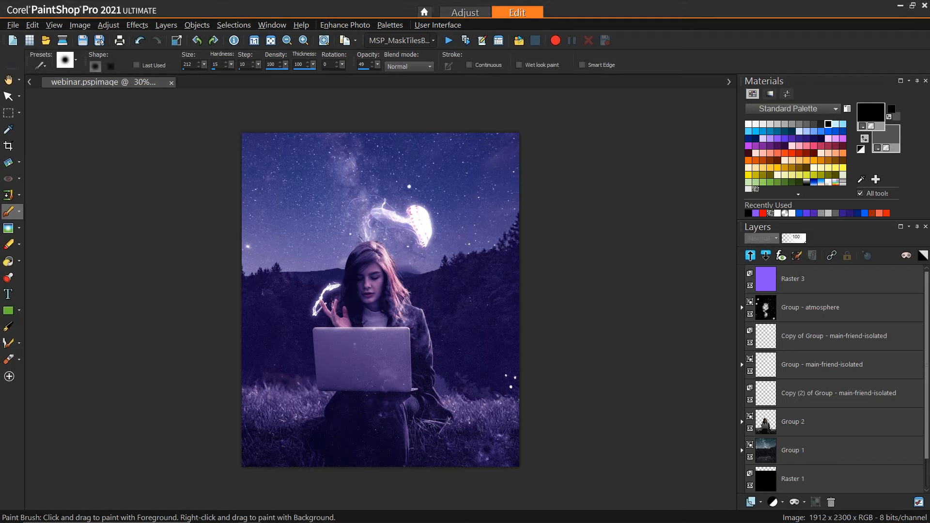
Place the mini-friends-arranged jellyfish layer just below Group - atmosphere and move it to position X 381, Y 88.
drag(928, 297, 804, 315)
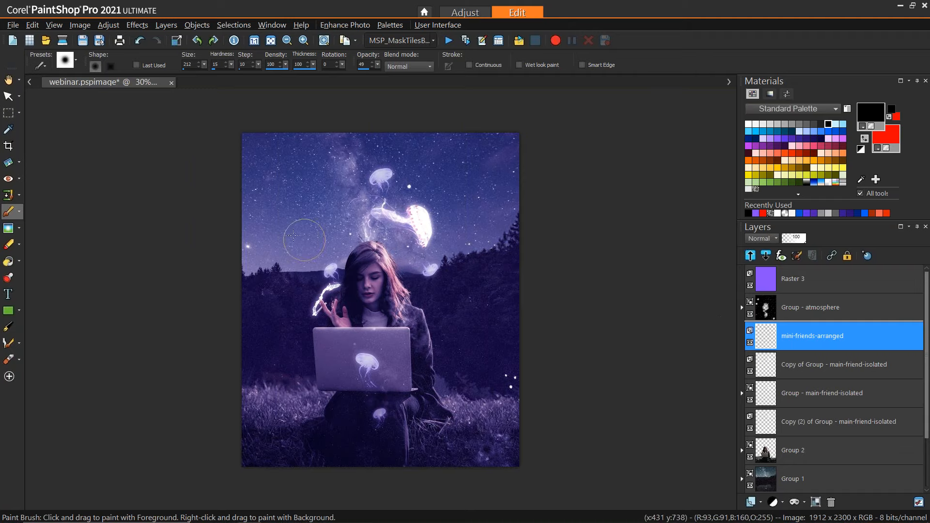
click(8, 97)
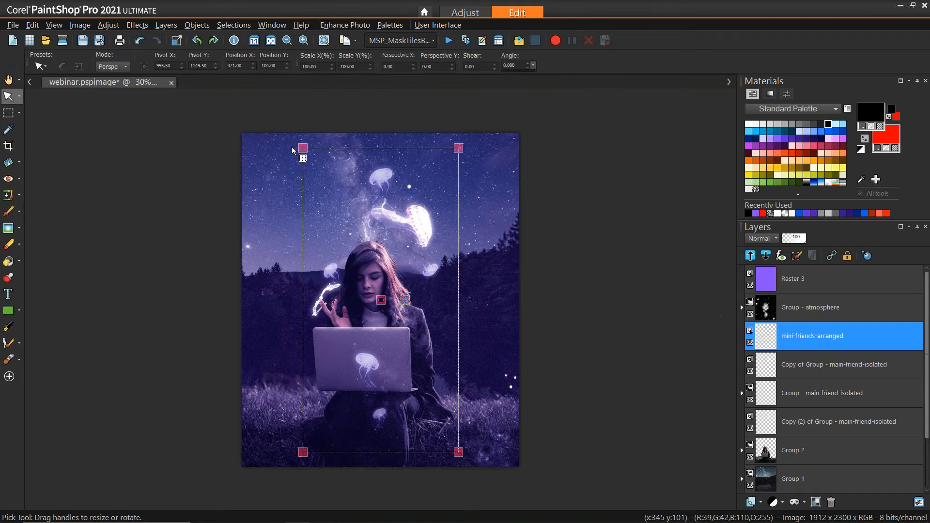
drag(378, 300, 375, 298)
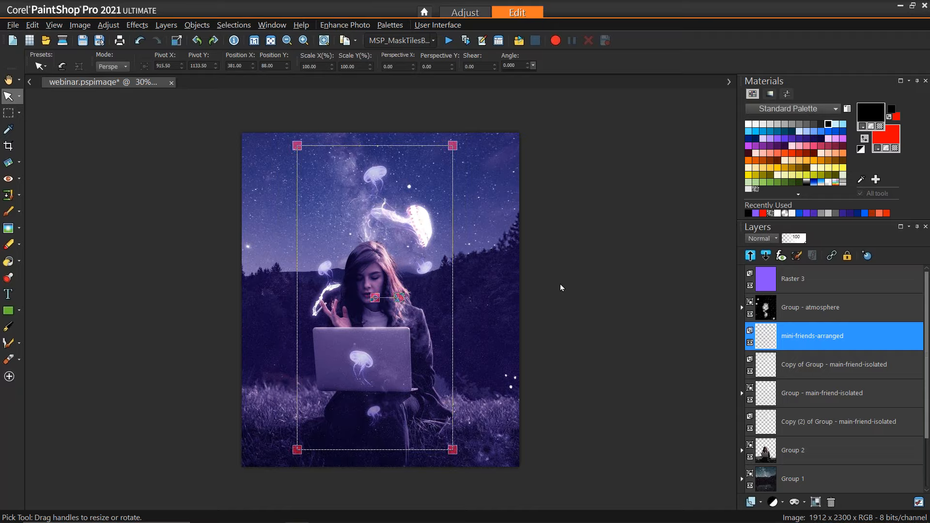
click(292, 325)
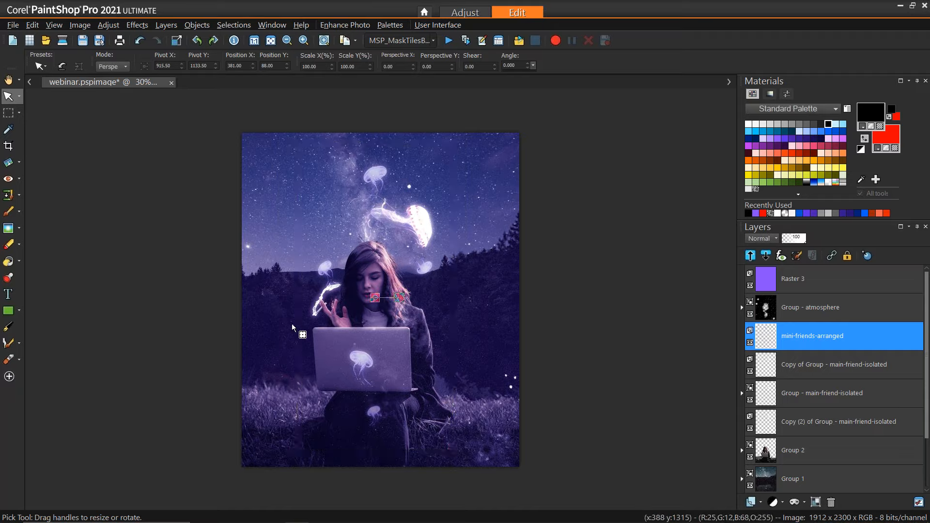
click(8, 80)
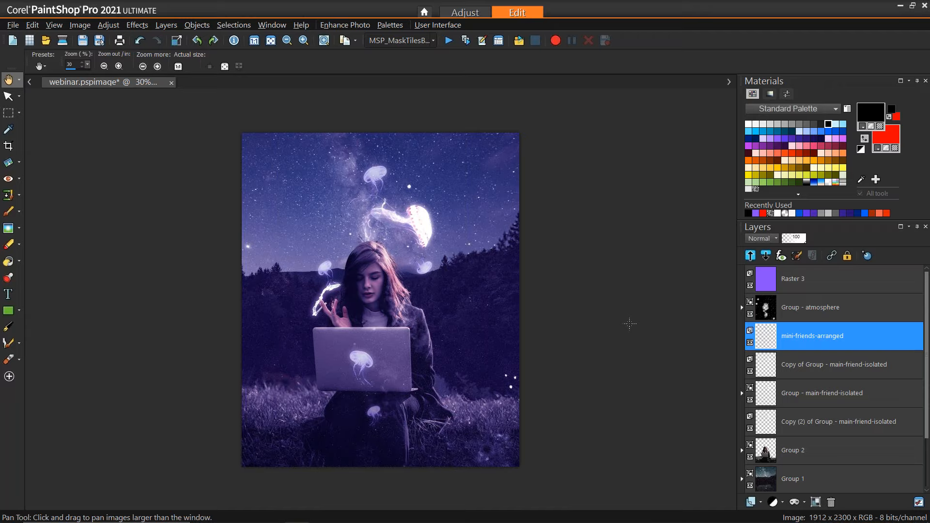
Add a new raster layer directly above the purple Raster 3 layer.
mouse_move(793, 311)
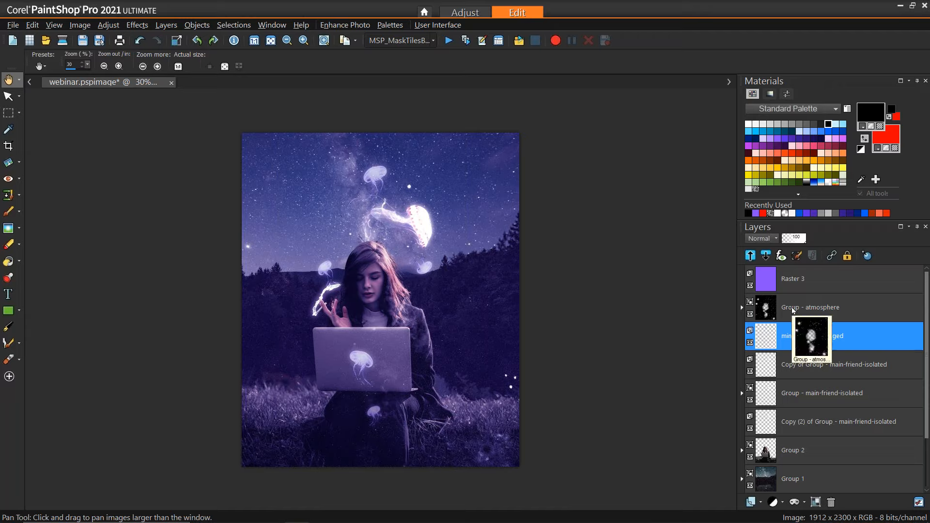
click(789, 283)
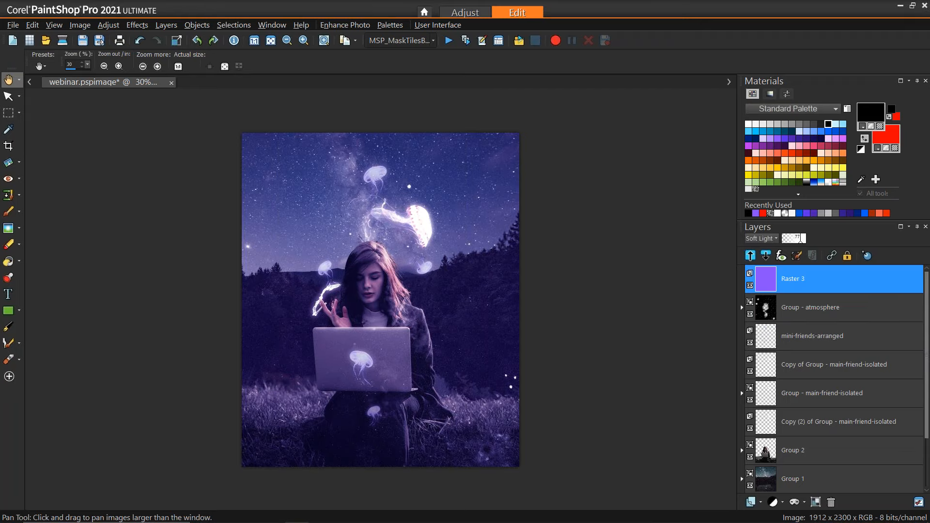
click(761, 503)
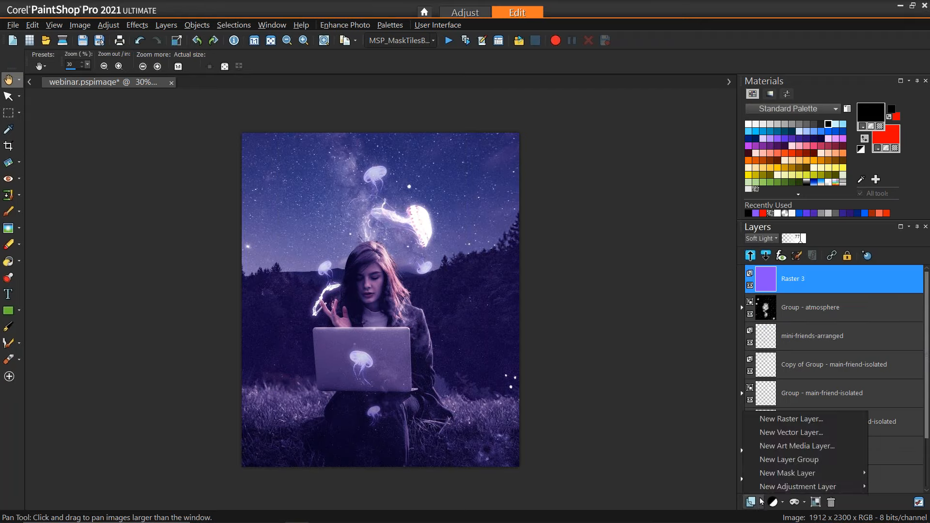
click(772, 420)
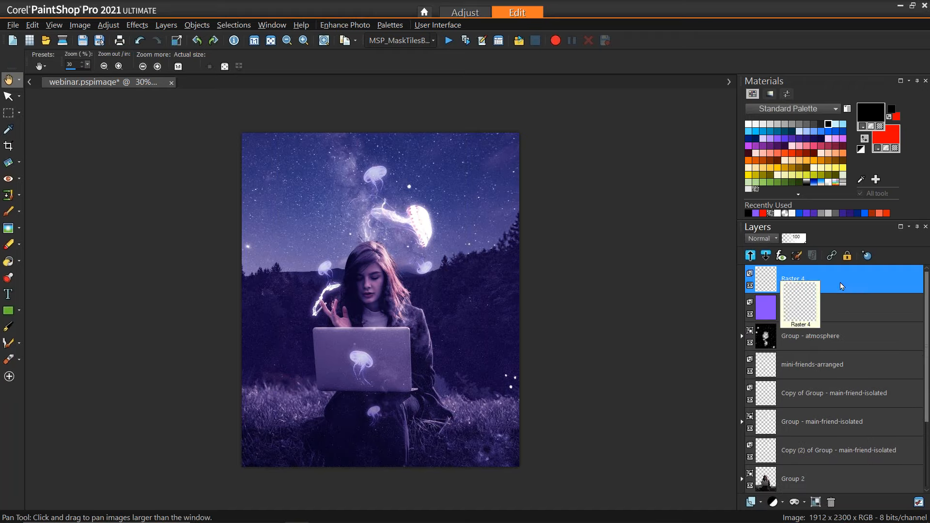
Set the foreground material to the black-to-transparent Vignette gradient and flood fill the new top layer with it.
click(876, 104)
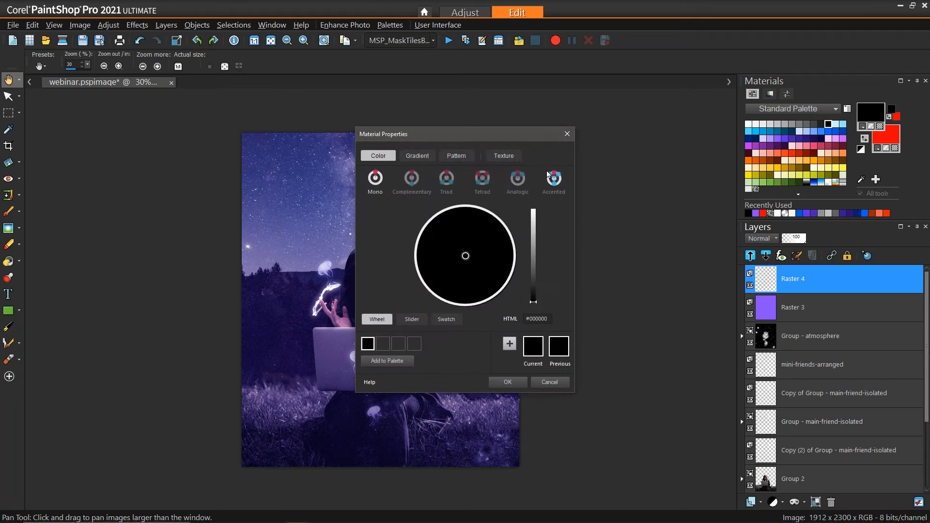
click(417, 156)
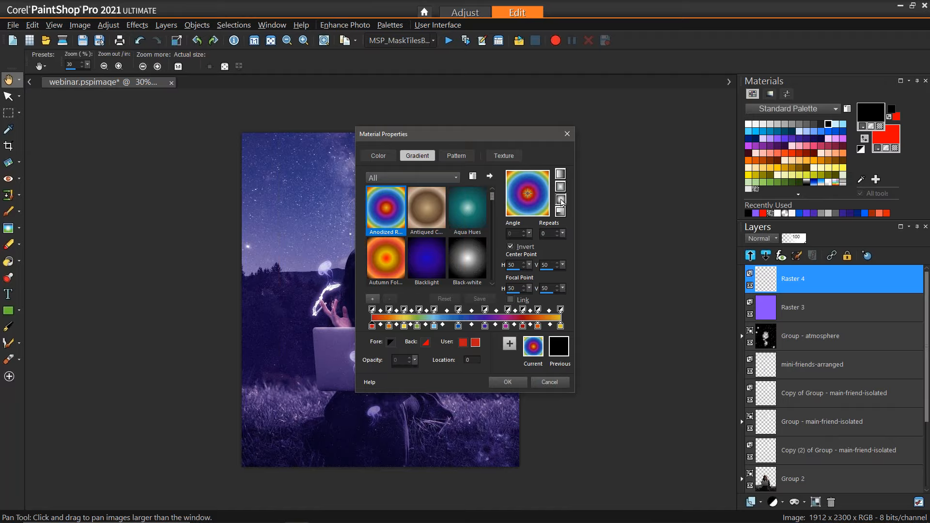
drag(492, 197, 497, 286)
click(383, 209)
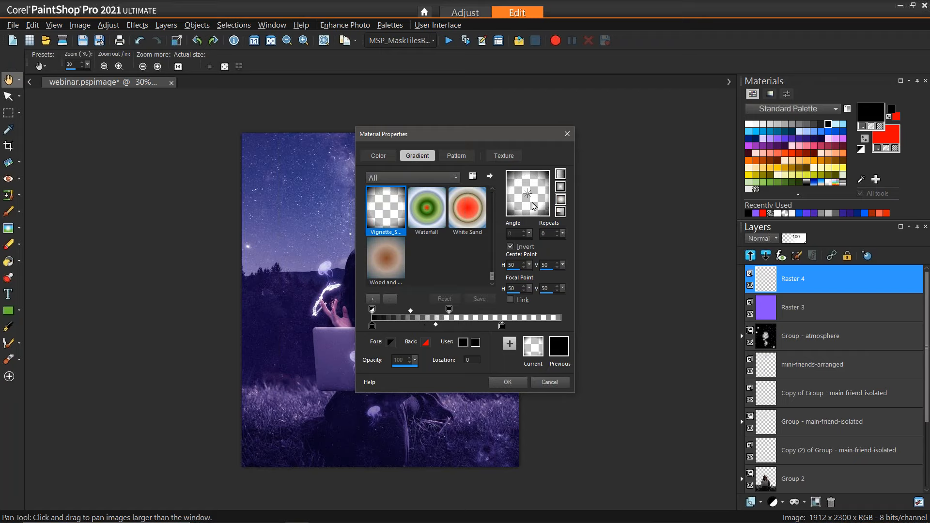
click(505, 383)
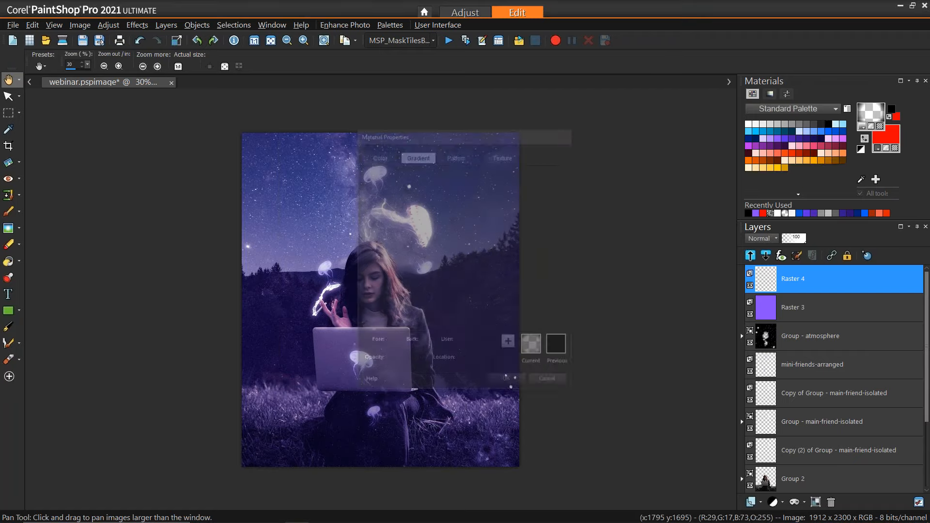
click(7, 262)
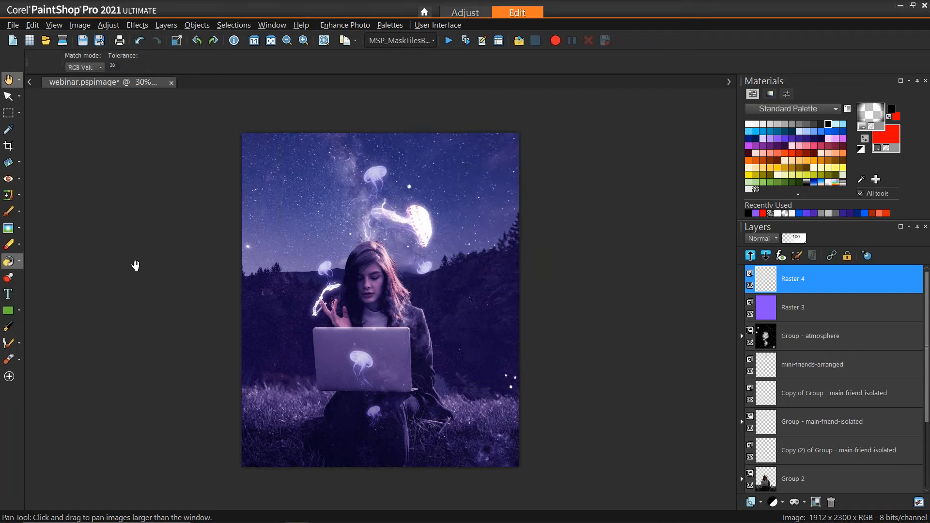
click(380, 267)
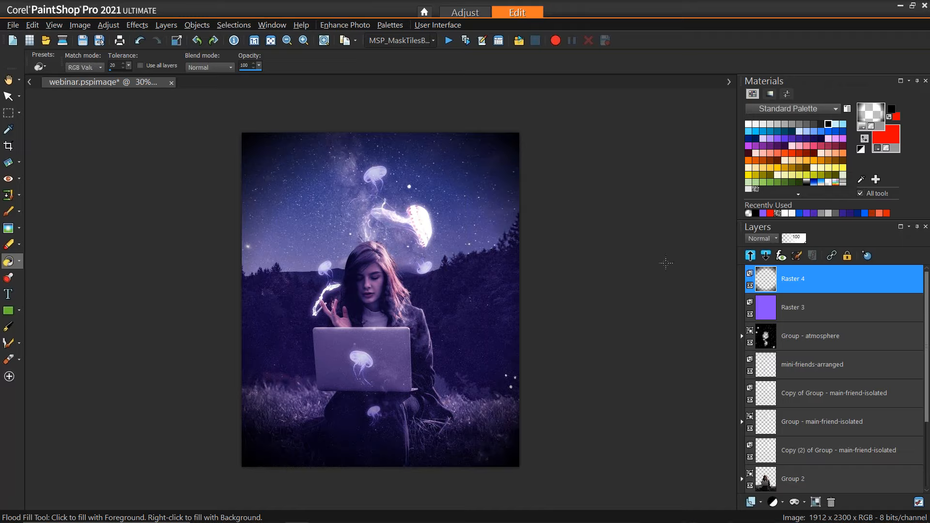
Set the vignette layer's blend mode to Soft Light and its opacity to 73, and save the image.
click(776, 239)
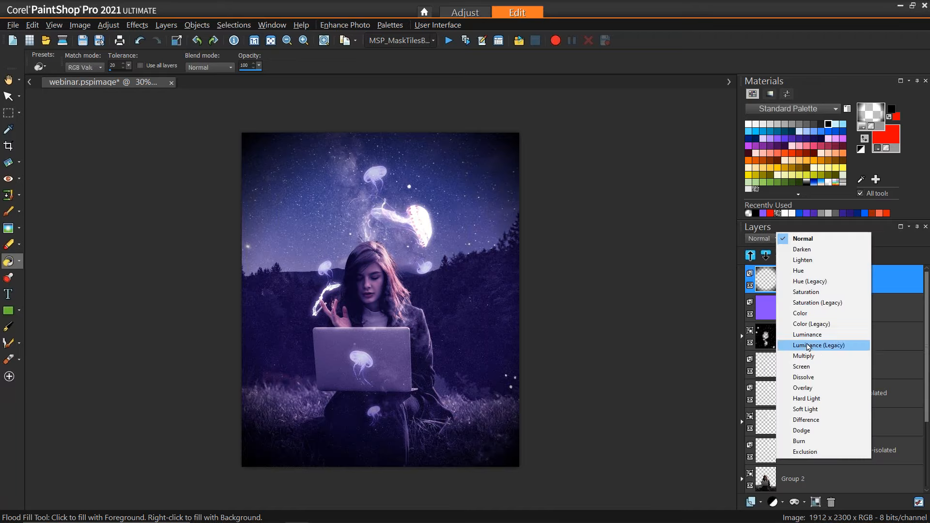
click(818, 411)
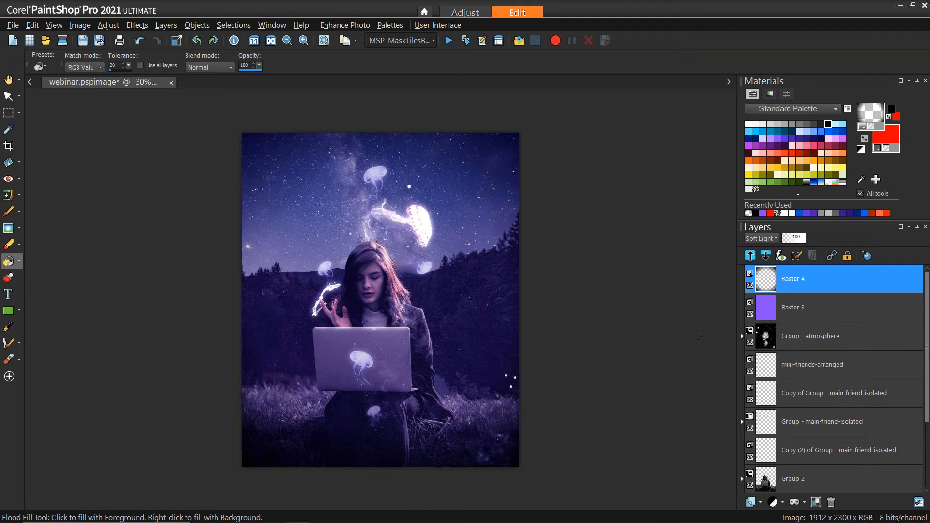
click(802, 240)
click(800, 240)
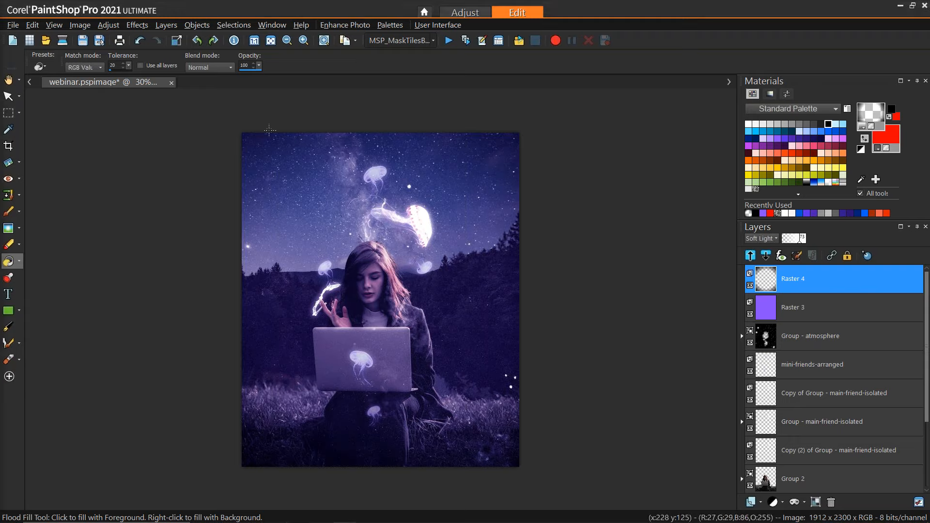
key(ctrl+s)
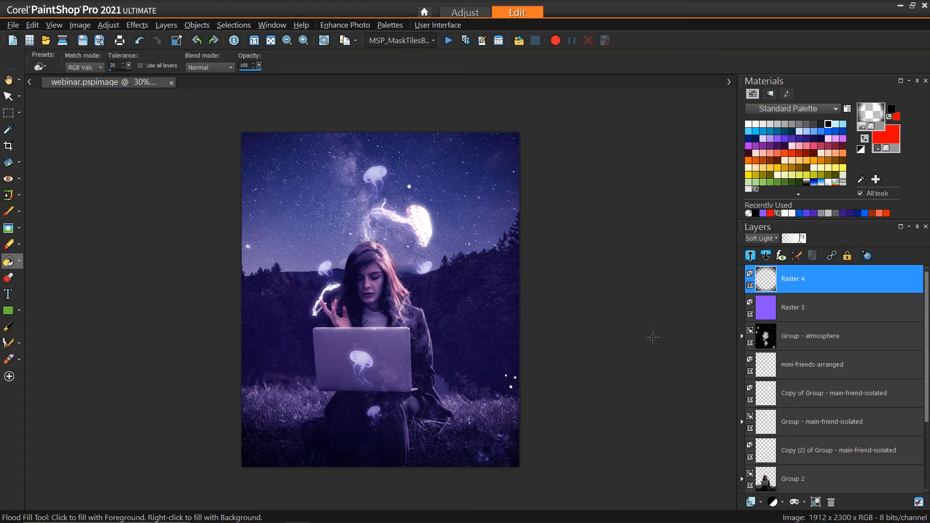
Add a Vibrancy adjustment layer with strength 23 above the Hue/Saturation/Lightness 2 layer inside Group 2.
scroll(653, 337, down, 1)
scroll(652, 343, up, 2)
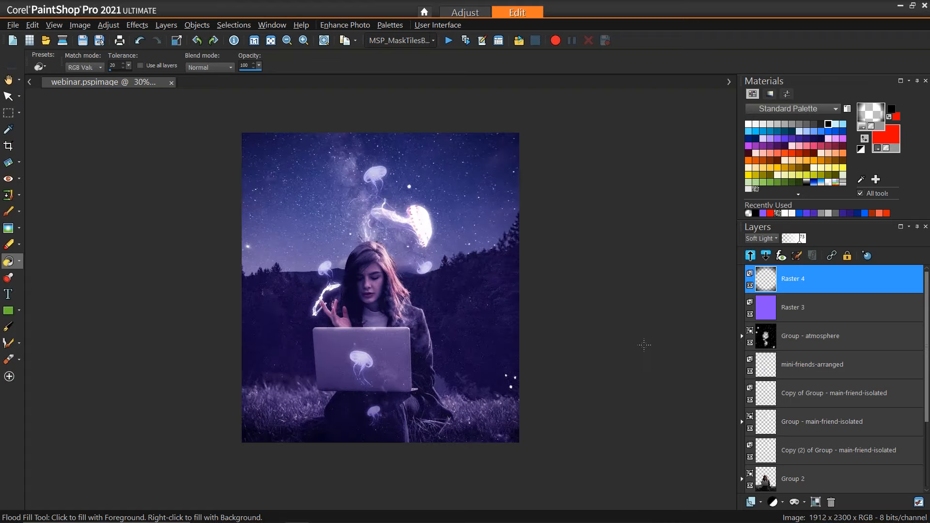
scroll(927, 399, down, 1)
scroll(926, 400, down, 2)
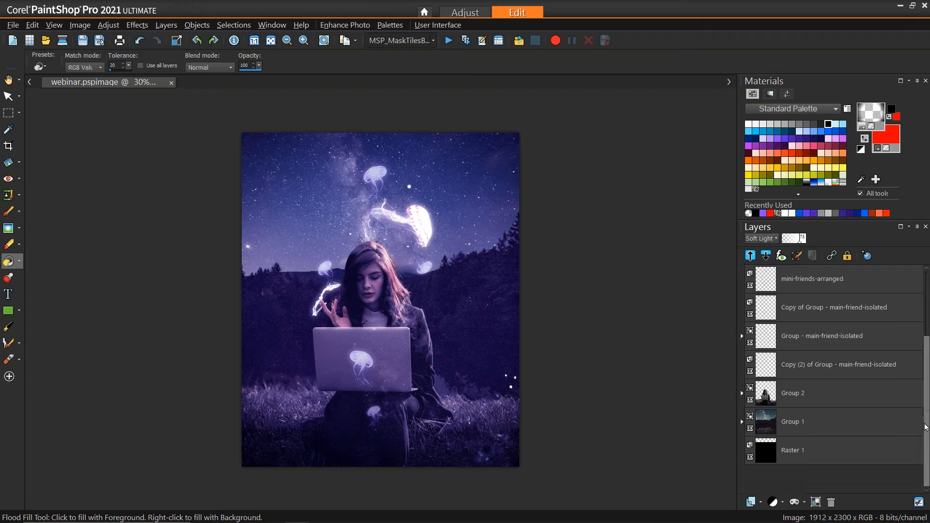
click(741, 394)
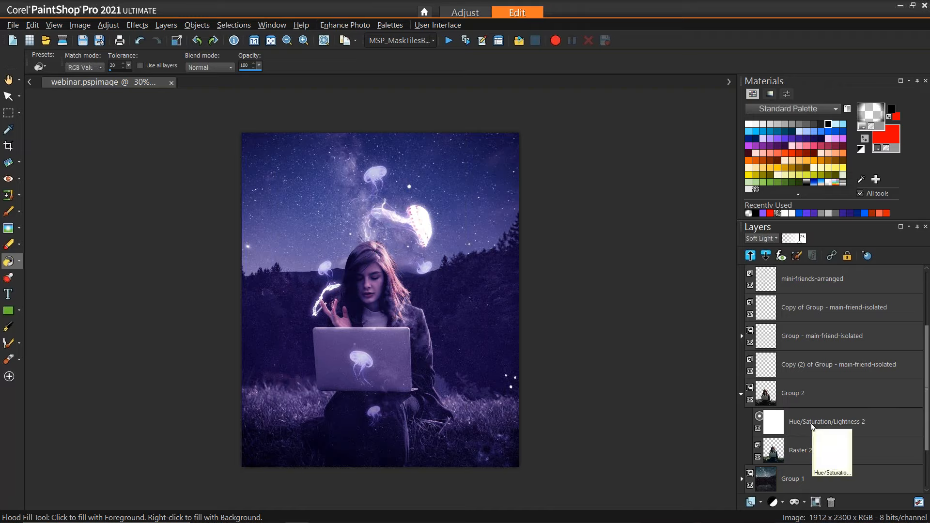
mouse_move(783, 451)
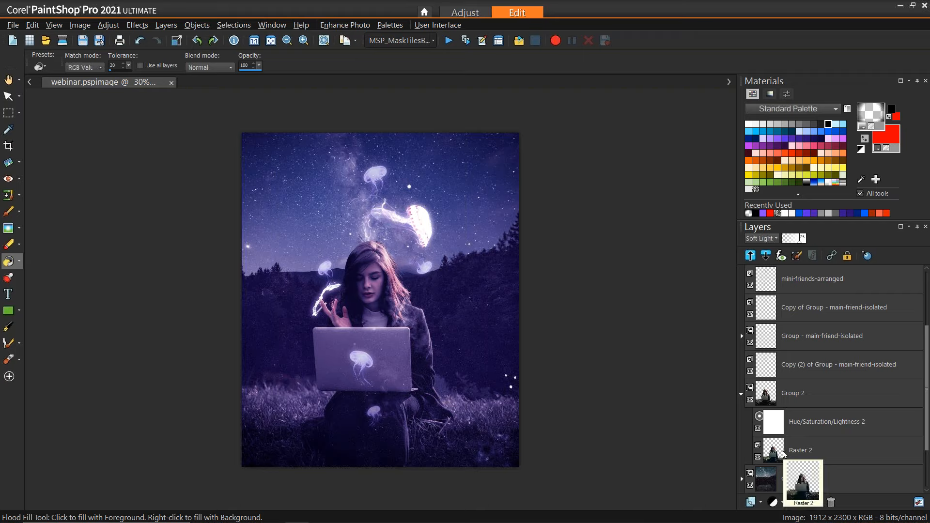
click(795, 428)
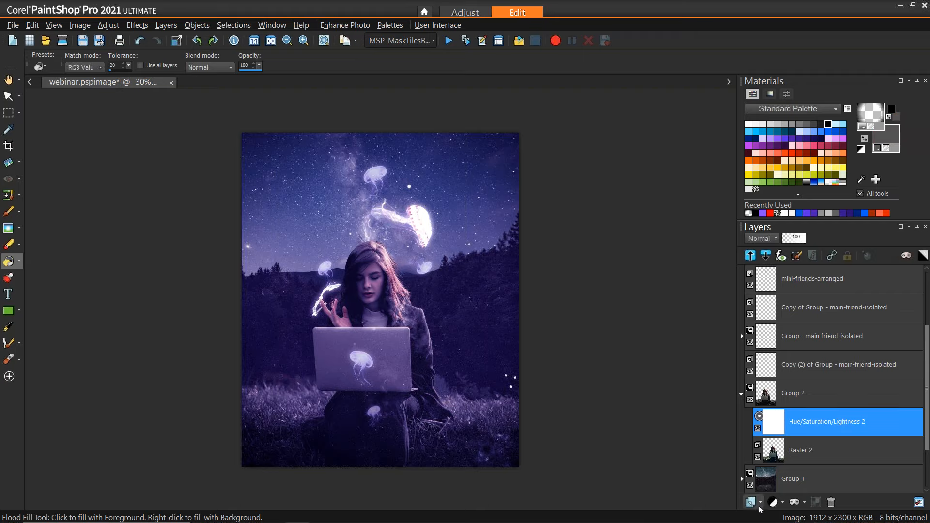
mouse_move(810, 433)
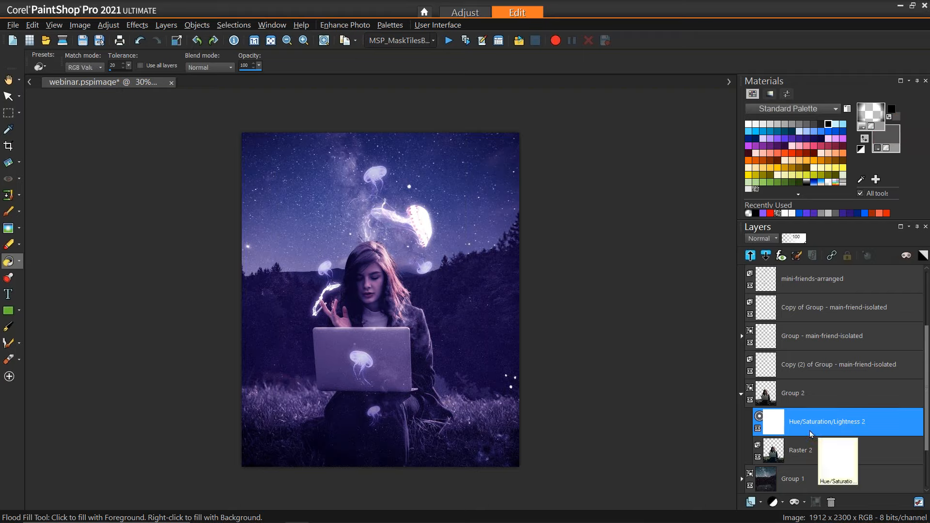
click(779, 502)
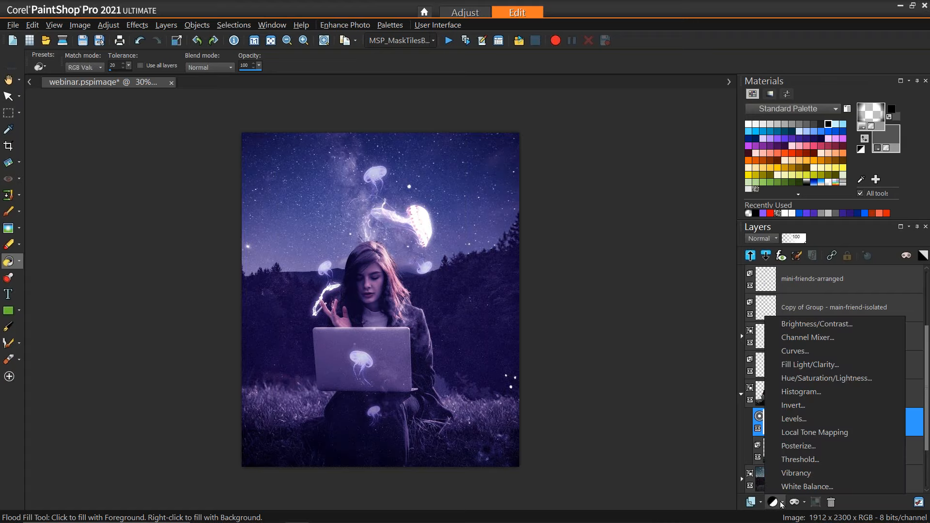
click(797, 473)
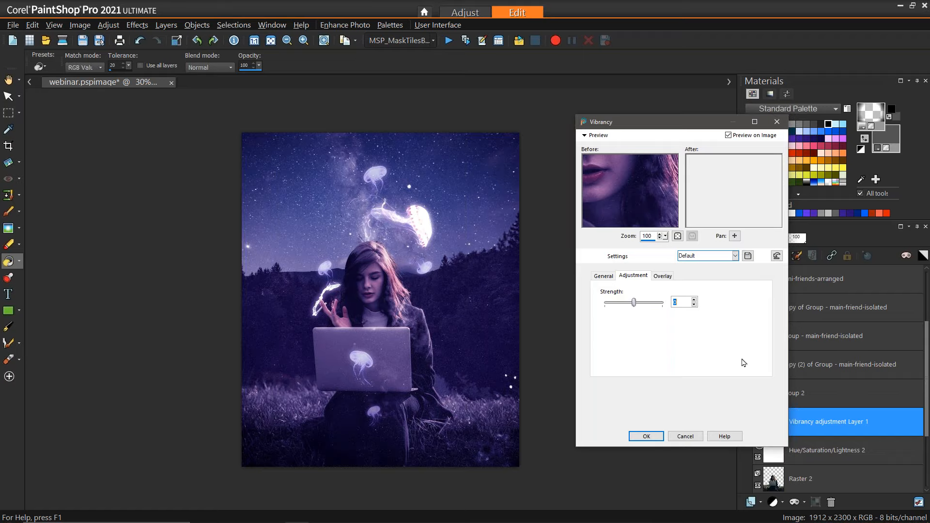
drag(635, 304, 640, 305)
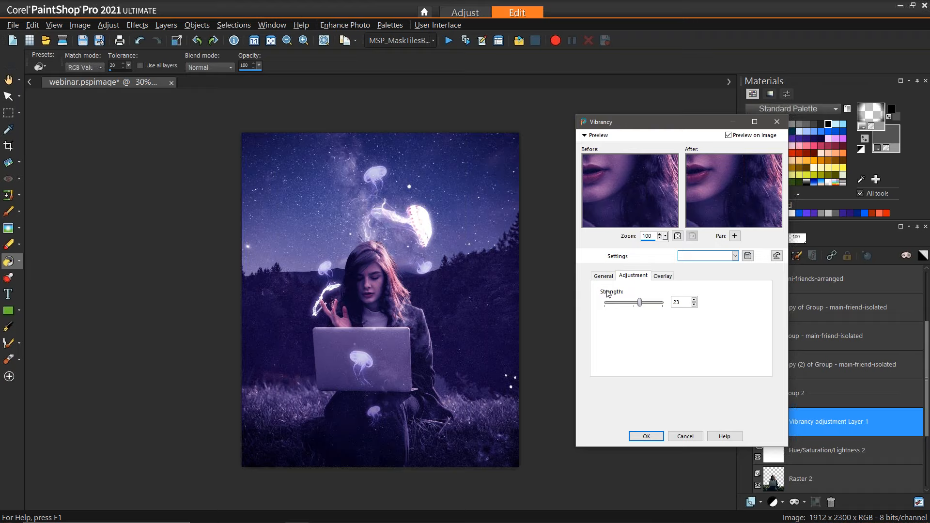
click(653, 439)
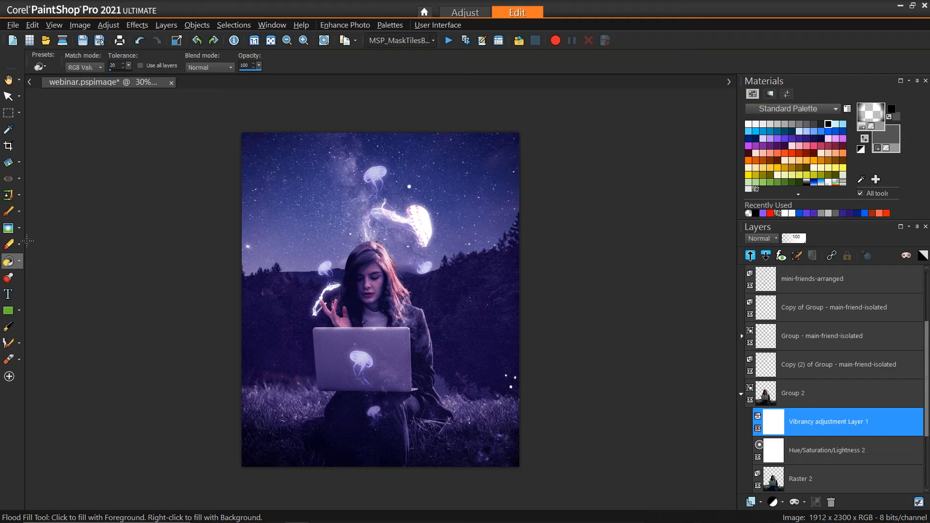
Paint black over the woman's raised hand on the Vibrancy layer's mask, first at brush opacity 49 and again at opacity 100.
click(8, 211)
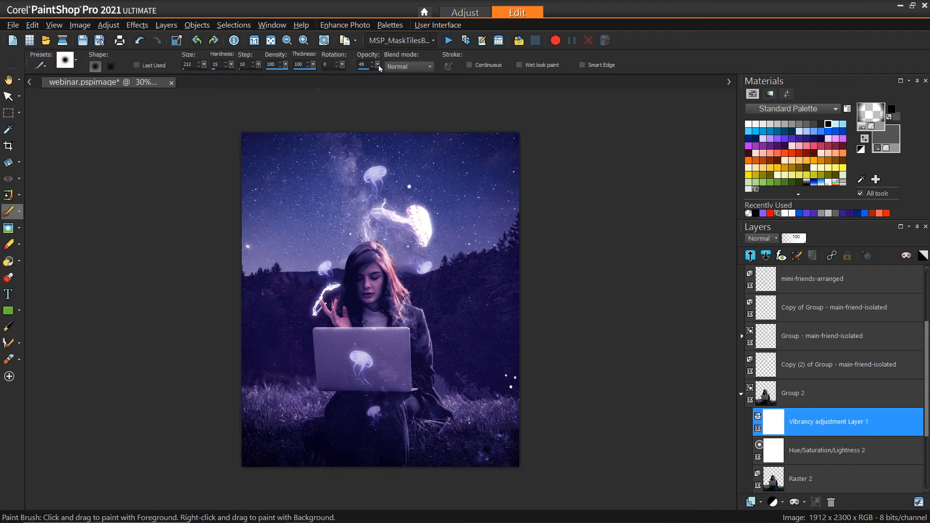
click(829, 124)
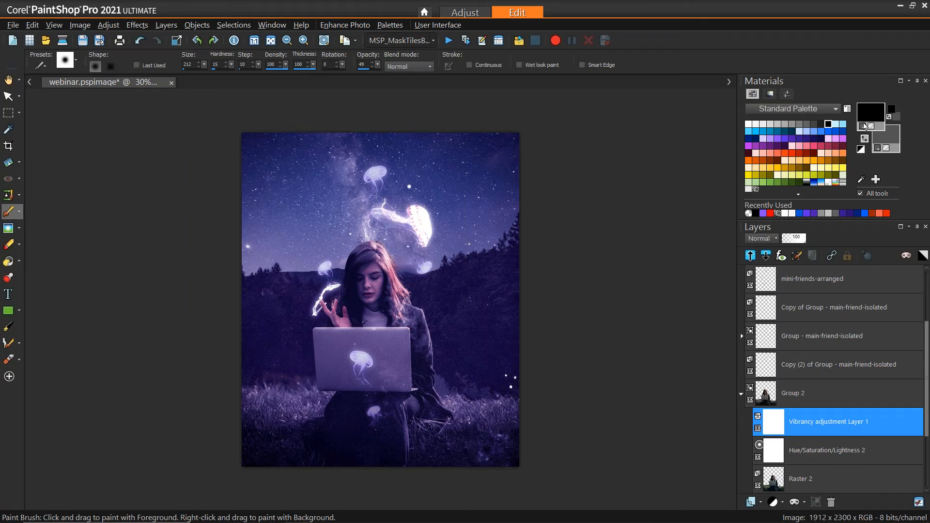
scroll(285, 333, up, 1)
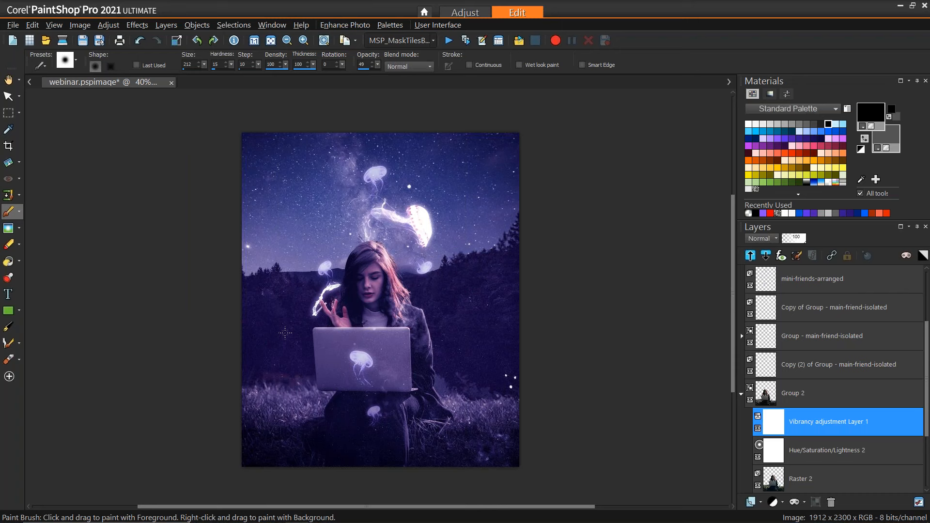
scroll(285, 333, up, 1)
mouse_move(339, 312)
mouse_down()
mouse_move(338, 292)
mouse_move(374, 327)
mouse_move(335, 295)
mouse_up()
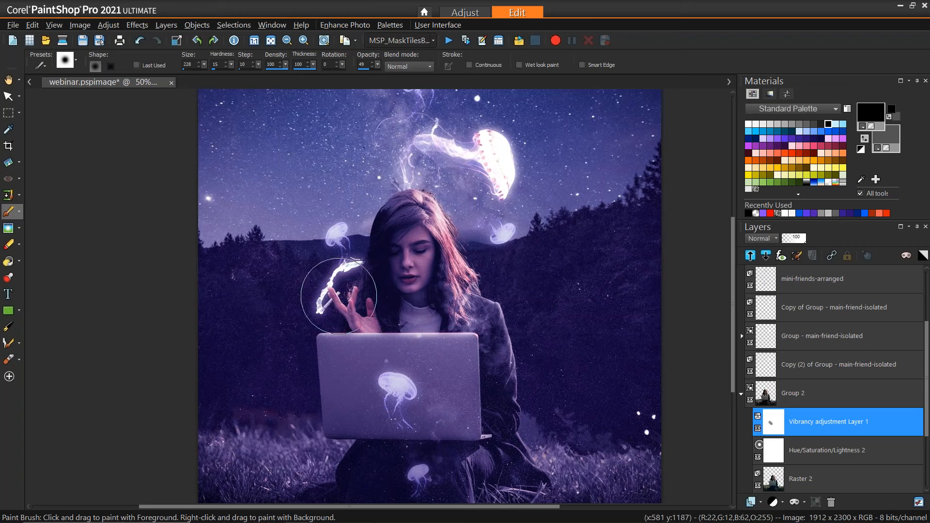
drag(378, 64, 422, 68)
drag(348, 309, 376, 349)
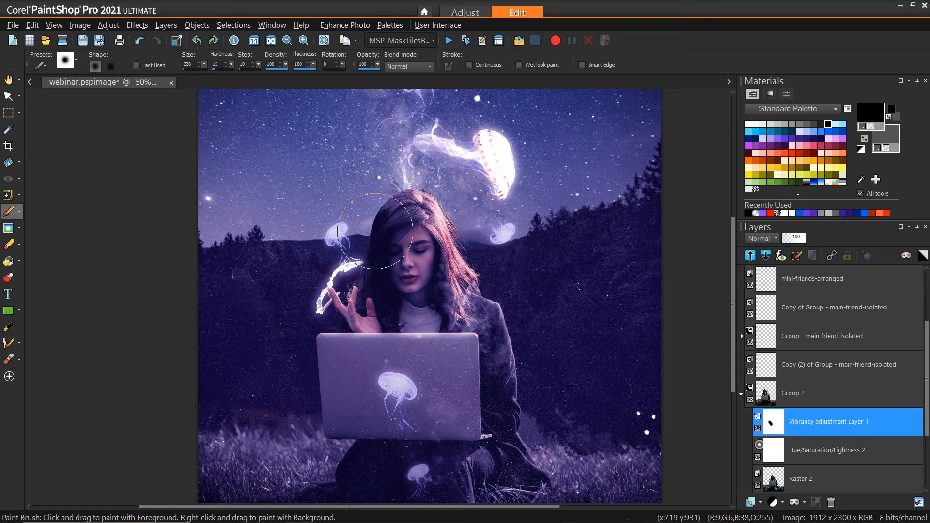
Add a Hue/Saturation/Lightness adjustment layer directly above the Vibrancy layer in Group 2.
click(806, 451)
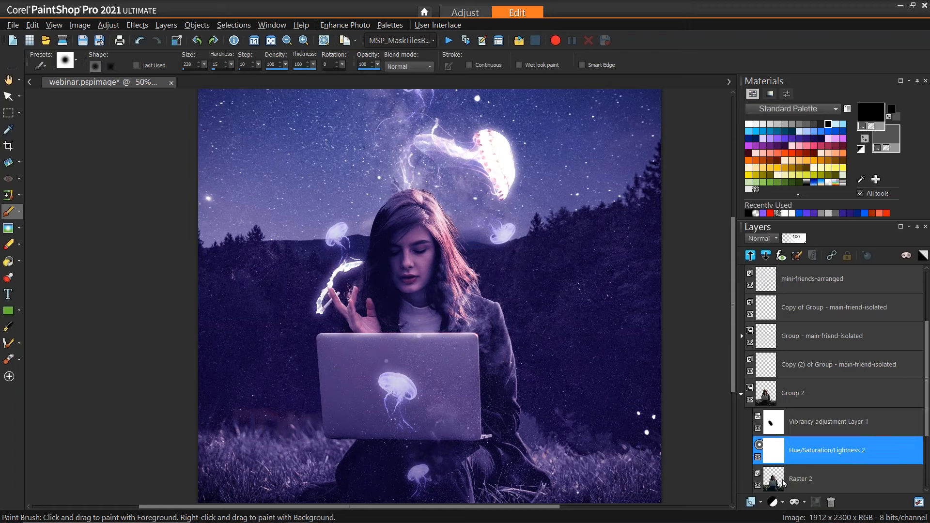
click(798, 426)
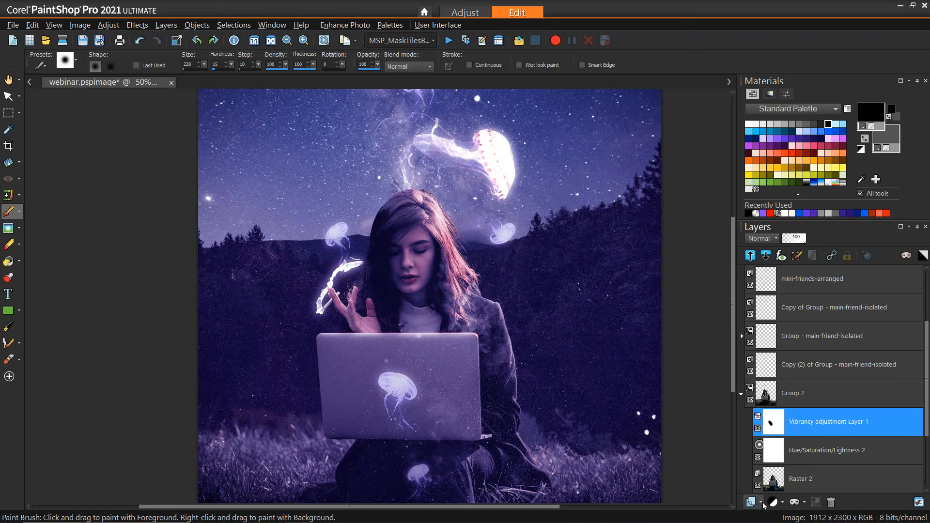
click(782, 503)
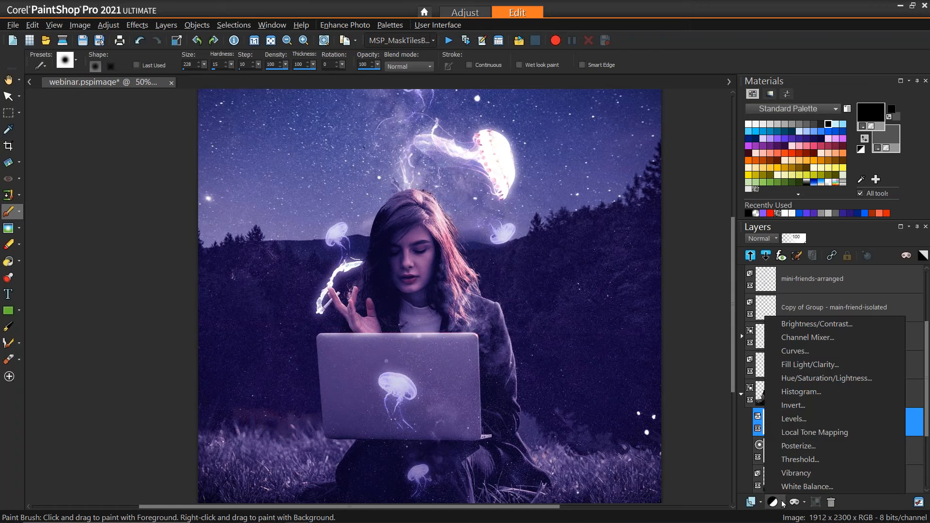
click(801, 380)
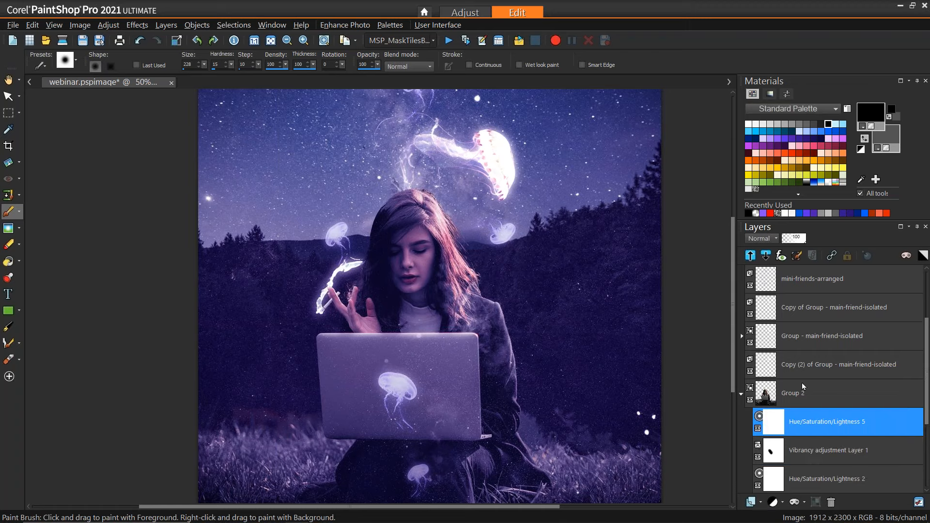
Set the Master saturation of the new Hue/Saturation/Lightness layer to -45 in its layer properties.
right_click(795, 423)
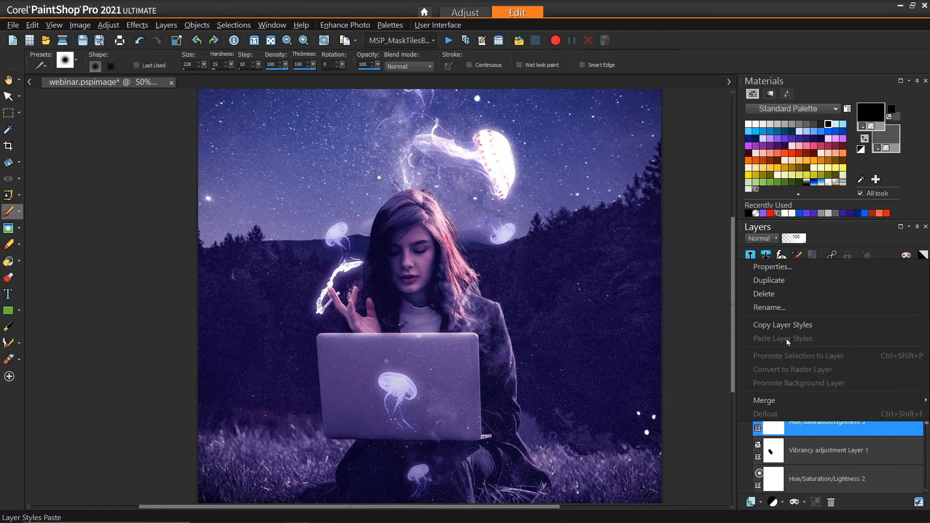
click(815, 430)
click(813, 447)
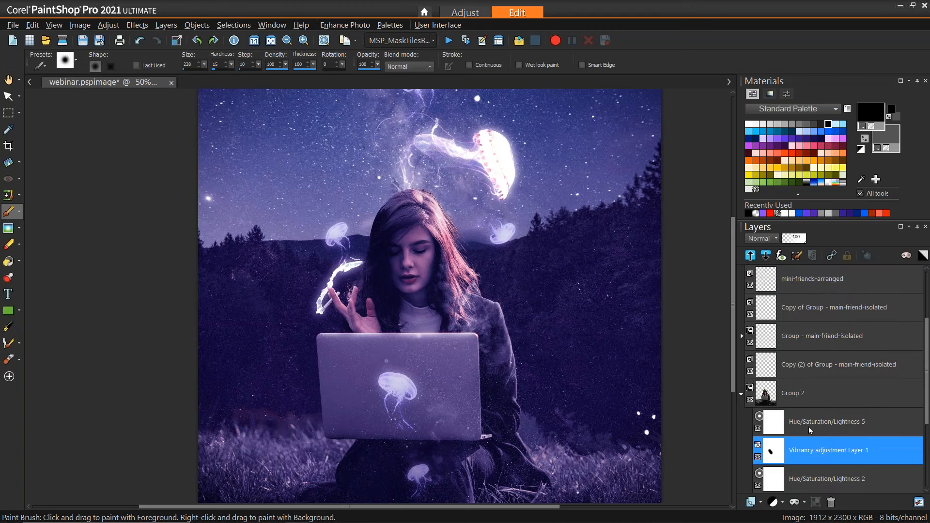
click(809, 426)
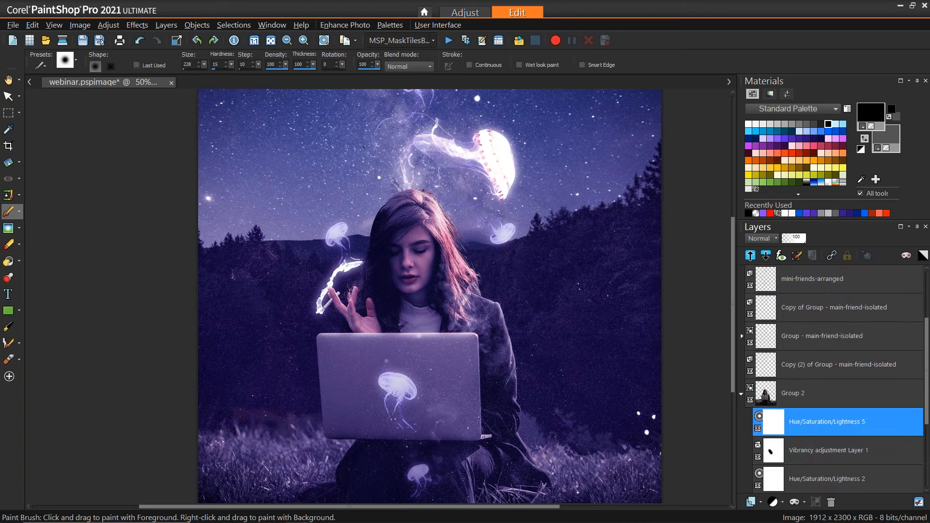
right_click(801, 426)
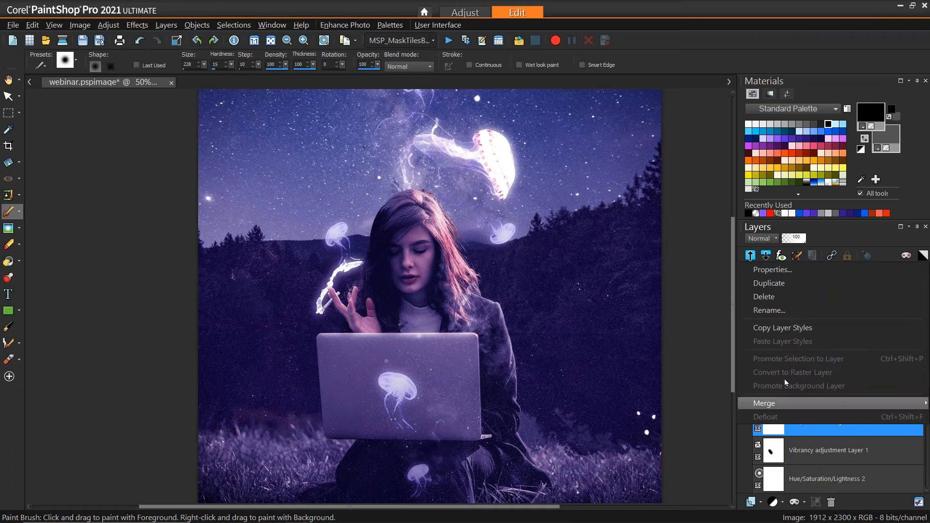
click(782, 272)
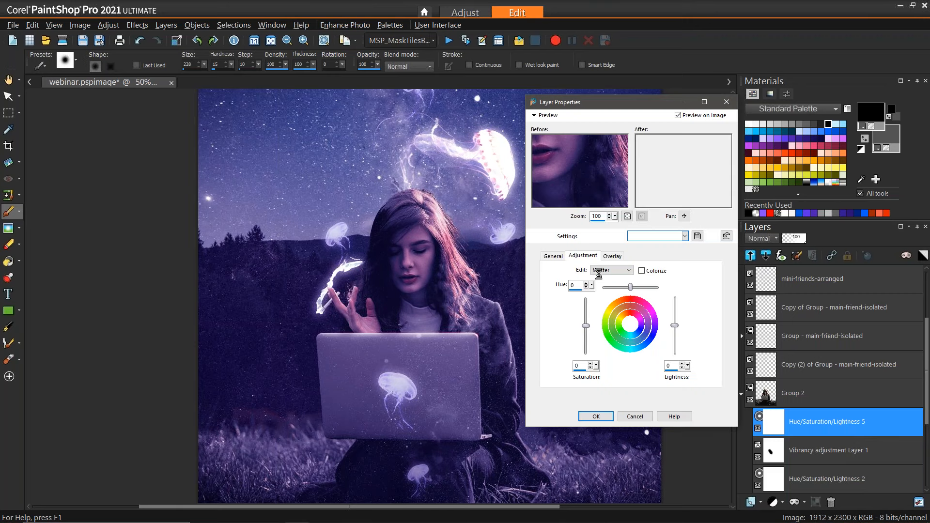
drag(585, 328, 587, 341)
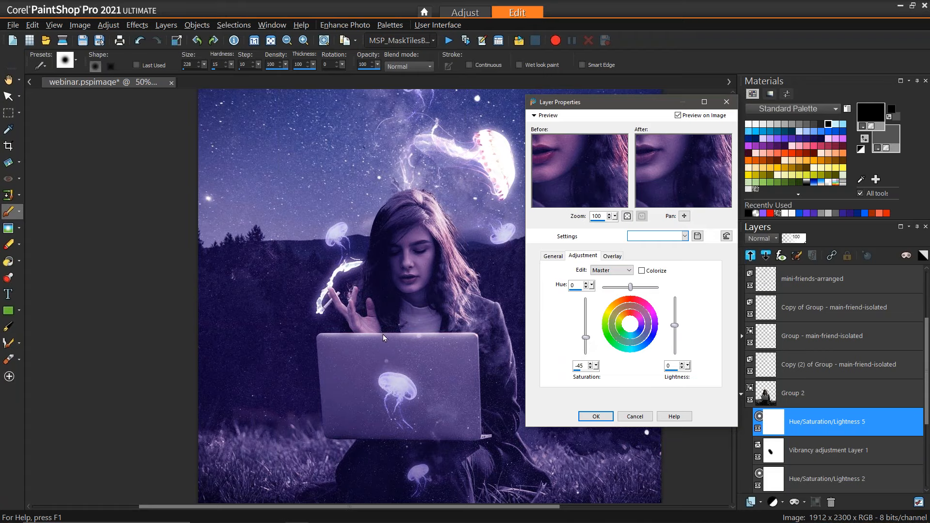
click(601, 417)
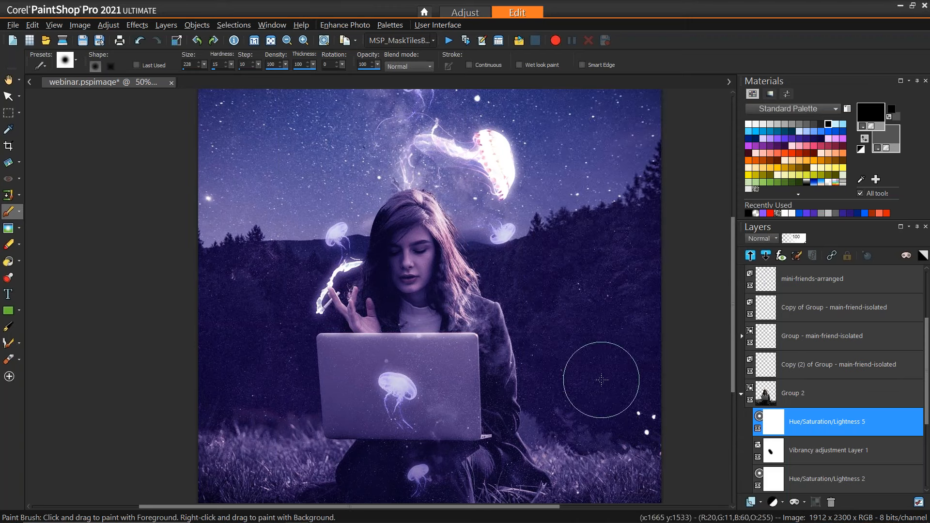
Paint black over the woman's face and hair on the new Hue/Saturation/Lightness layer's mask, and collapse Group 2.
scroll(800, 385, down, 2)
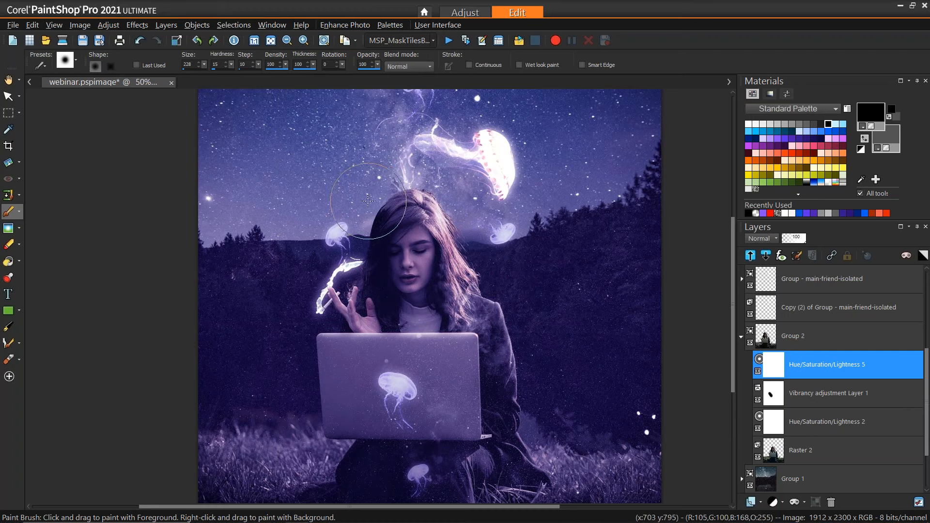
drag(424, 283, 451, 303)
drag(415, 210, 486, 308)
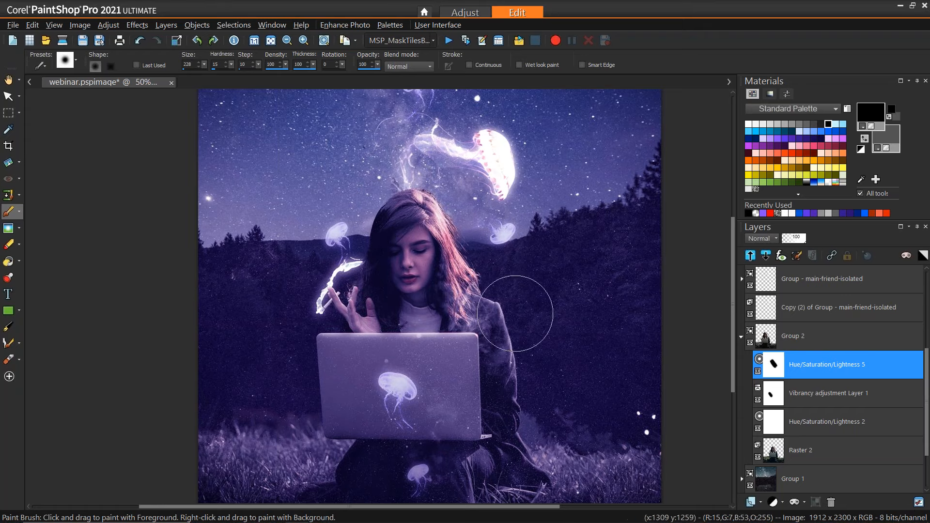
scroll(402, 302, down, 1)
scroll(482, 332, down, 1)
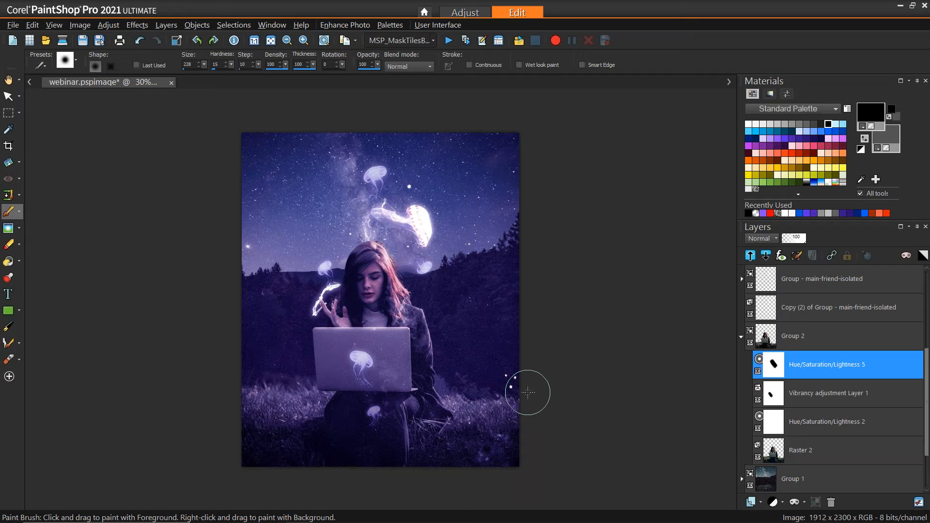
click(741, 337)
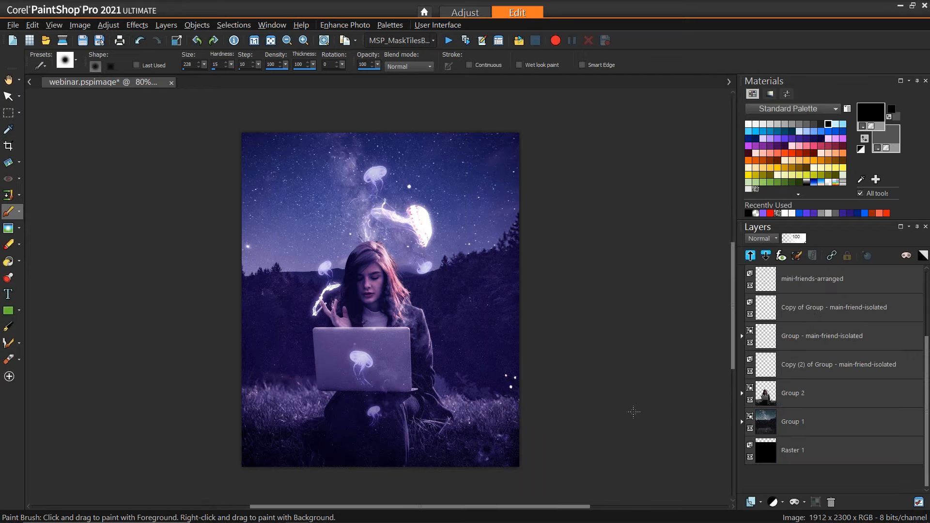
scroll(633, 412, up, 5)
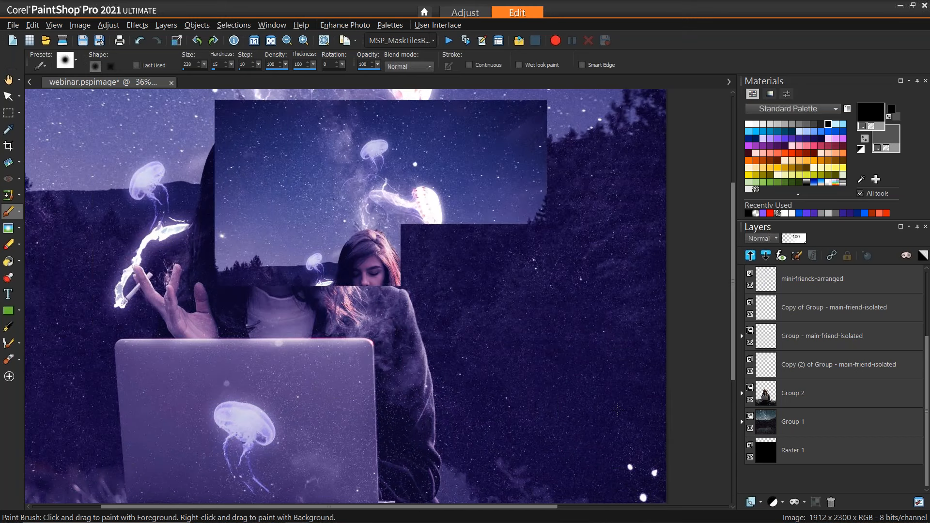